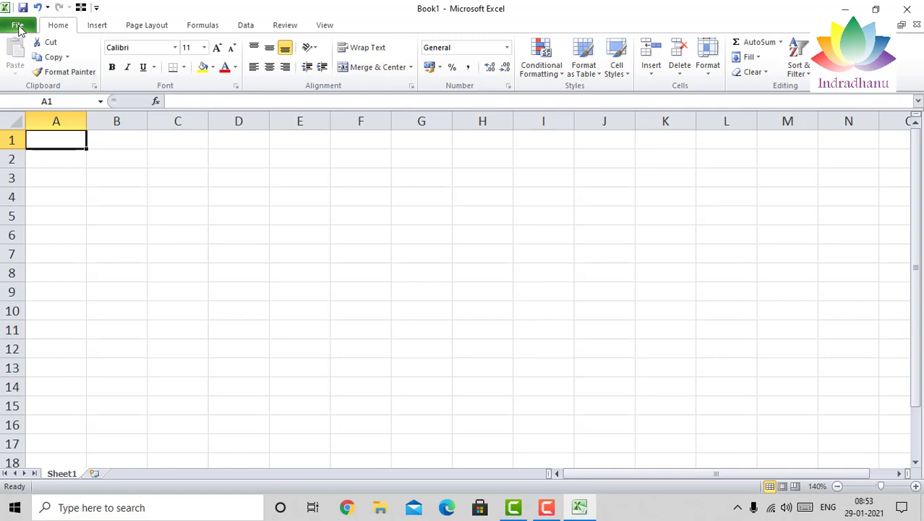
# Save the new workbook in Documents as "Partners Capital Account of AB & Co."
pyautogui.click(18, 25)
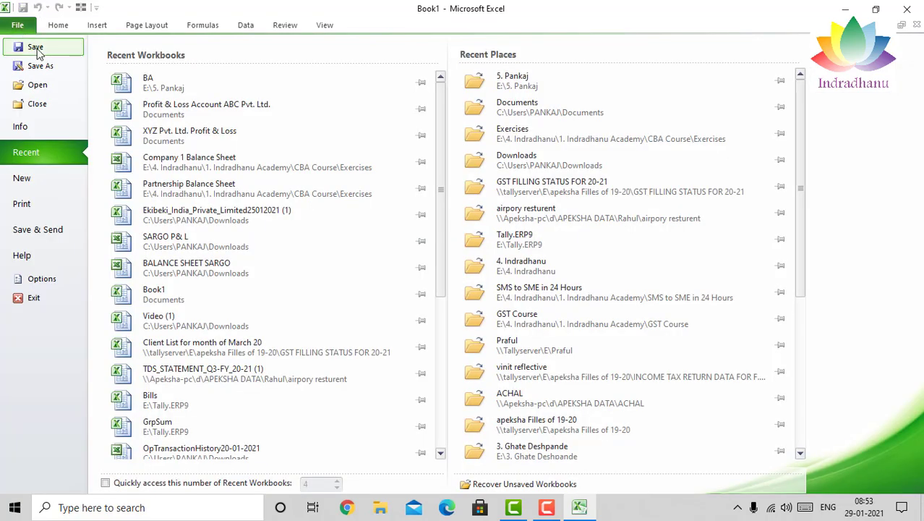
pyautogui.press('Escape')
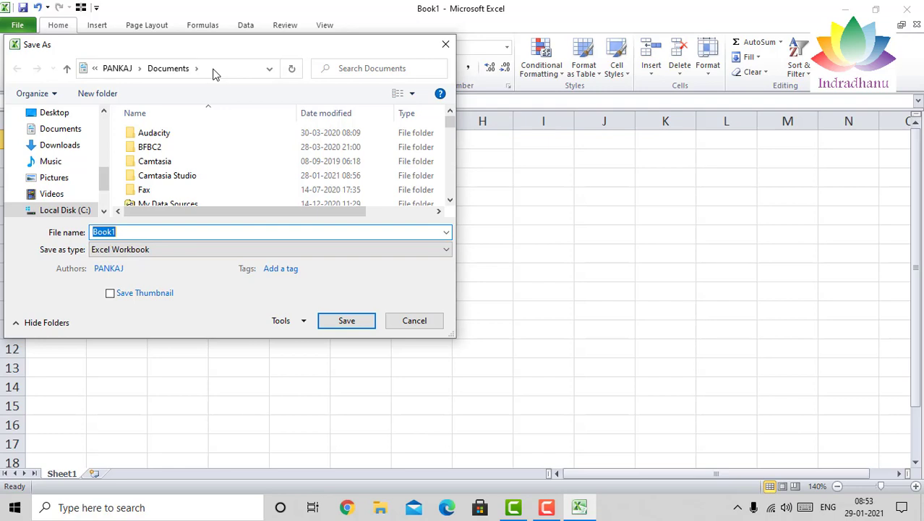
pyautogui.write('Partners Capital ')
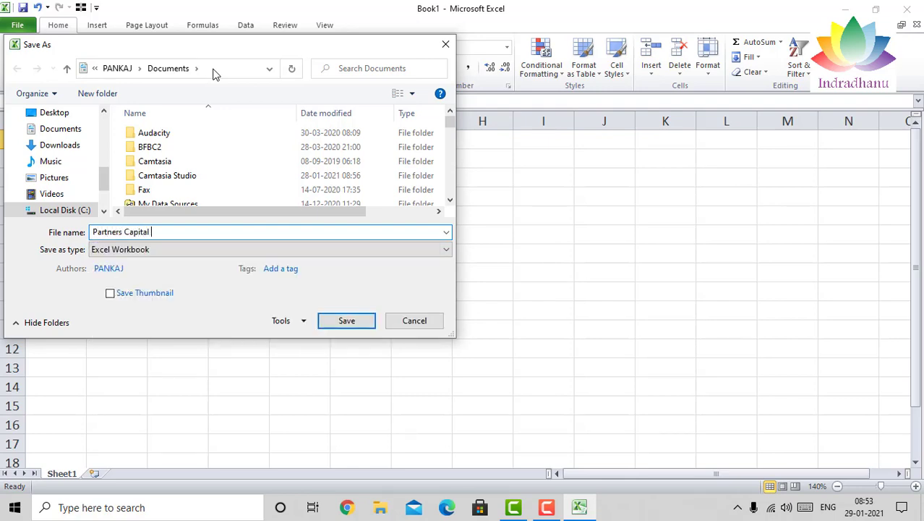
pyautogui.write('Account of AB & Co.')
pyautogui.press('Return')
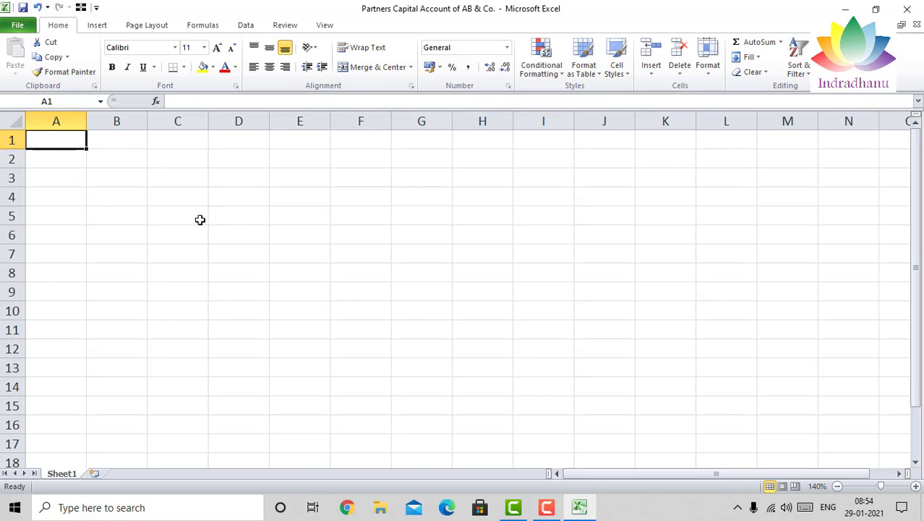
pyautogui.click(222, 217)
pyautogui.click(371, 256)
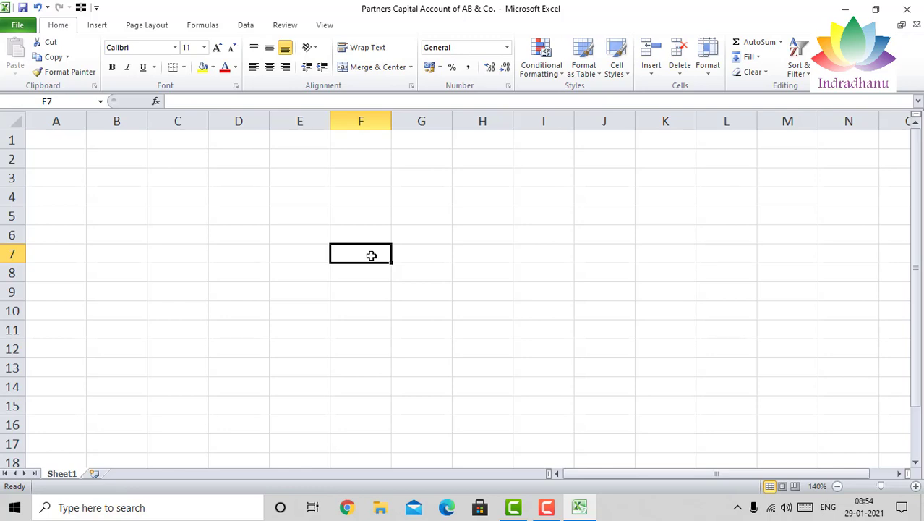
pyautogui.press('Left')
pyautogui.press('Home')
pyautogui.press('Up')
pyautogui.hotkey('ctrl', 'Home')
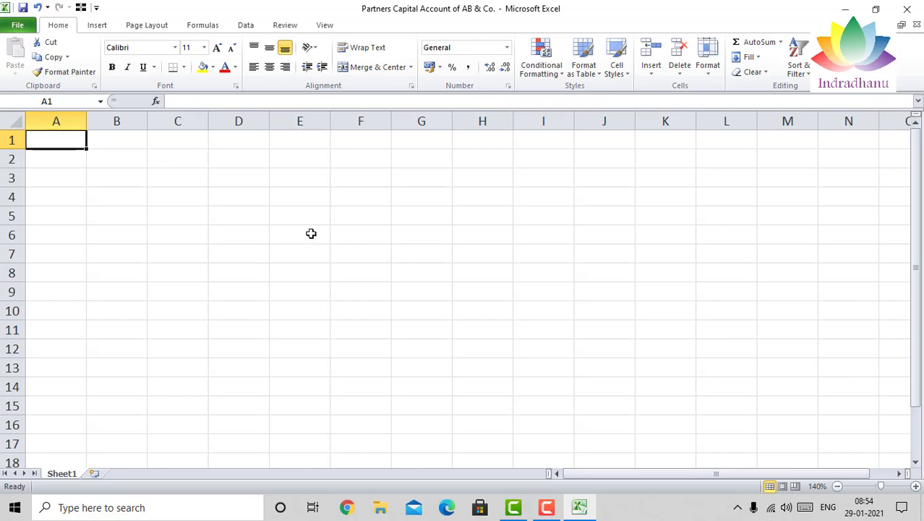
# Fill cell A1 with yellow and clear the fill again
pyautogui.click(204, 67)
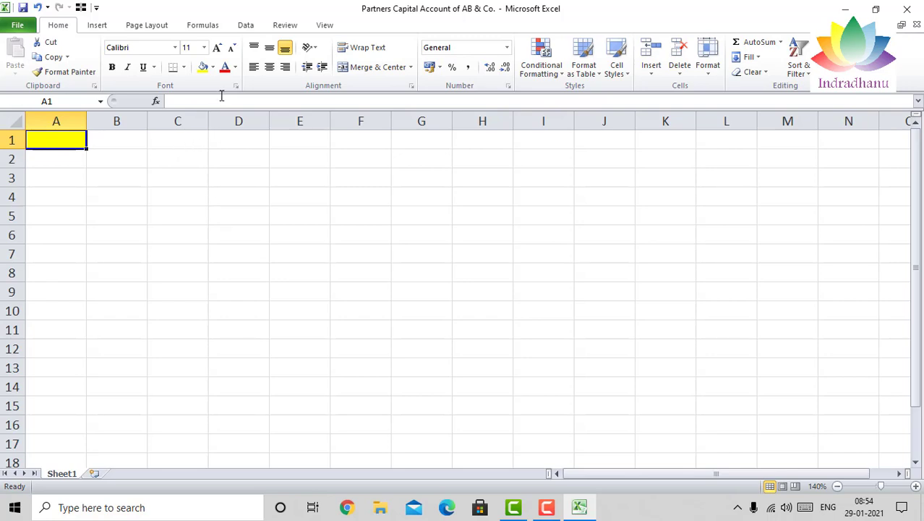
pyautogui.click(212, 67)
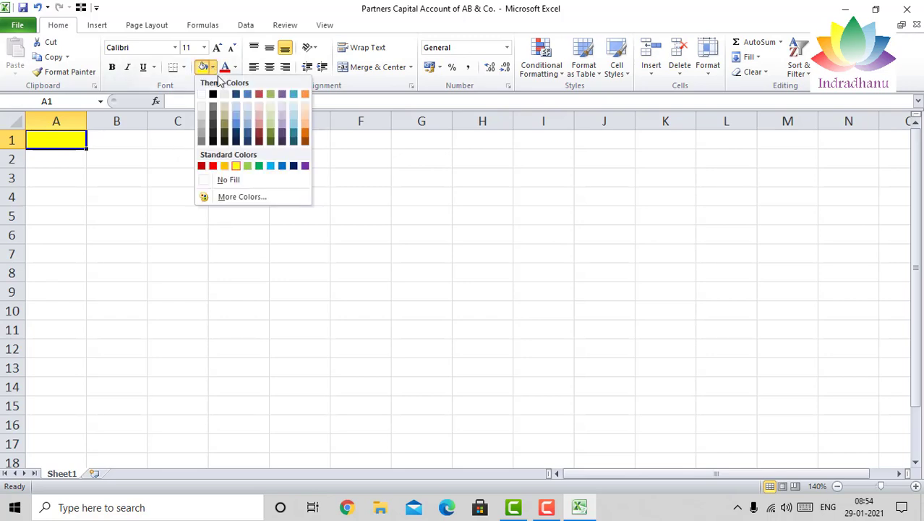
pyautogui.click(251, 182)
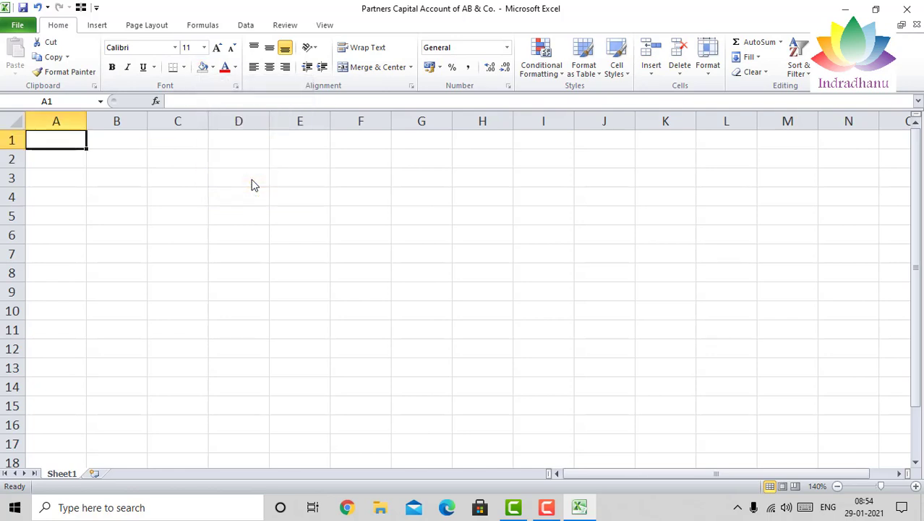
# Enter the column headings "Sr. No." in A1 and "Name of Partner" in B1
pyautogui.write('Sr')
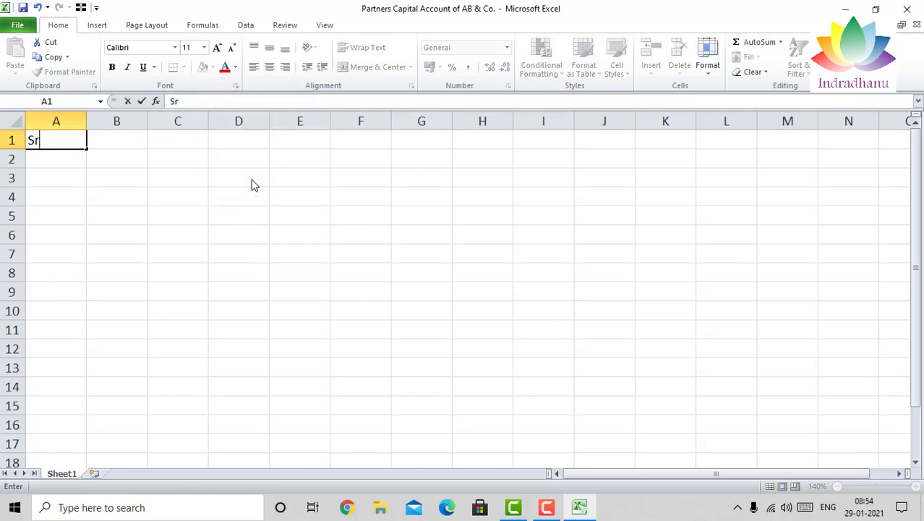
pyautogui.write('. No.')
pyautogui.press('Return')
pyautogui.press('Up')
pyautogui.press('Right')
pyautogui.write('N')
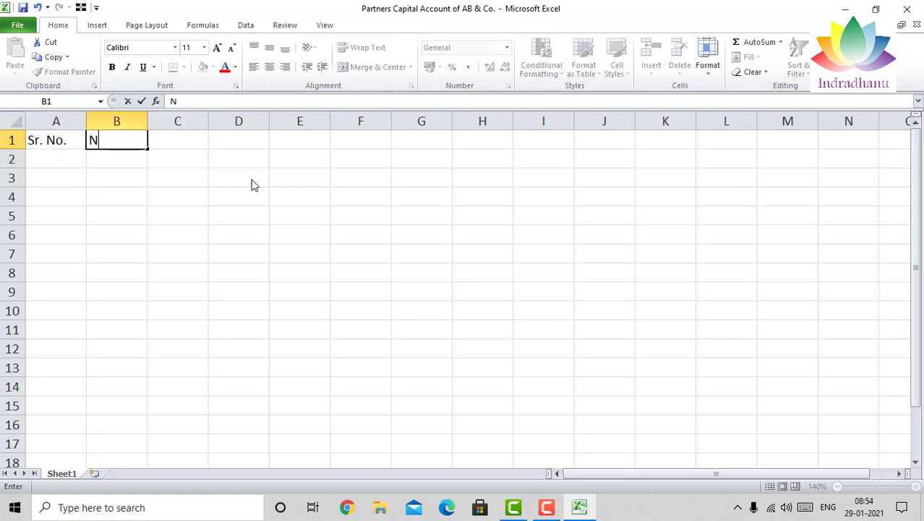
pyautogui.write('ame of Partner')
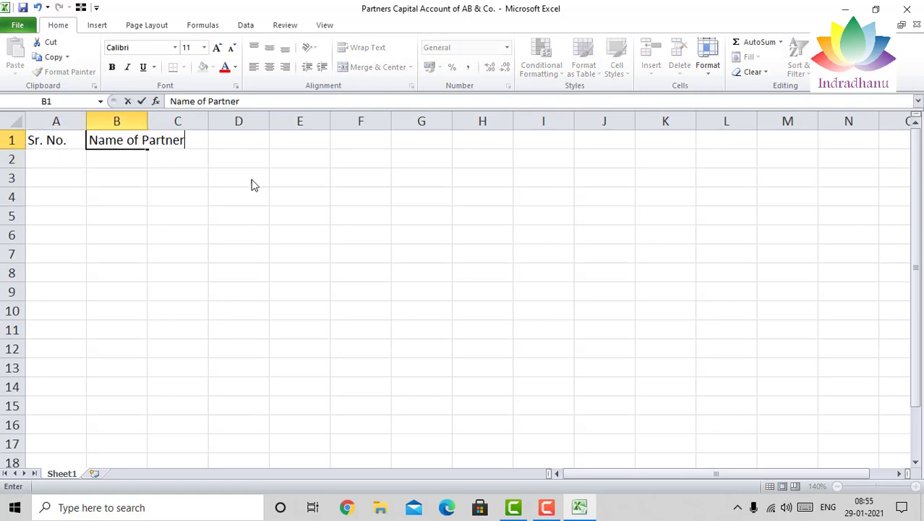
pyautogui.press('Return')
# Insert an entire blank row above the column headings in row 1
pyautogui.press('Up')
pyautogui.press('Left')
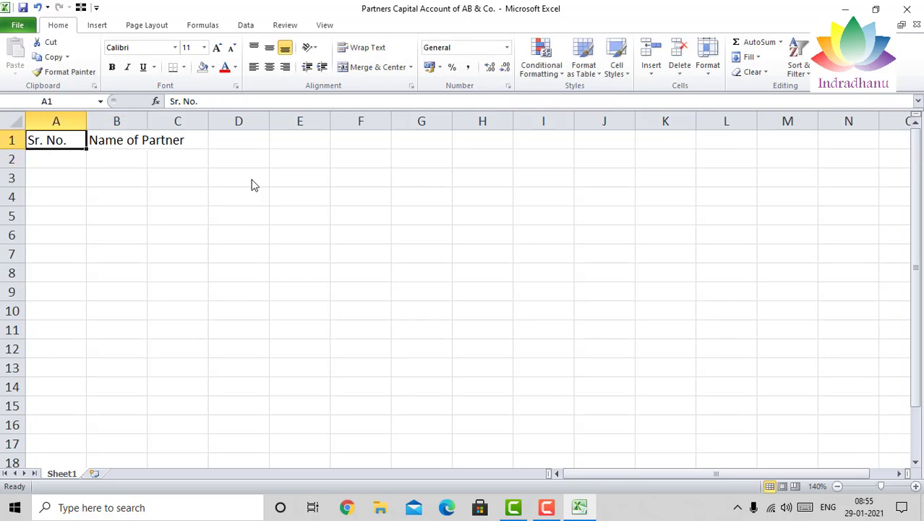
pyautogui.rightClick(55, 140)
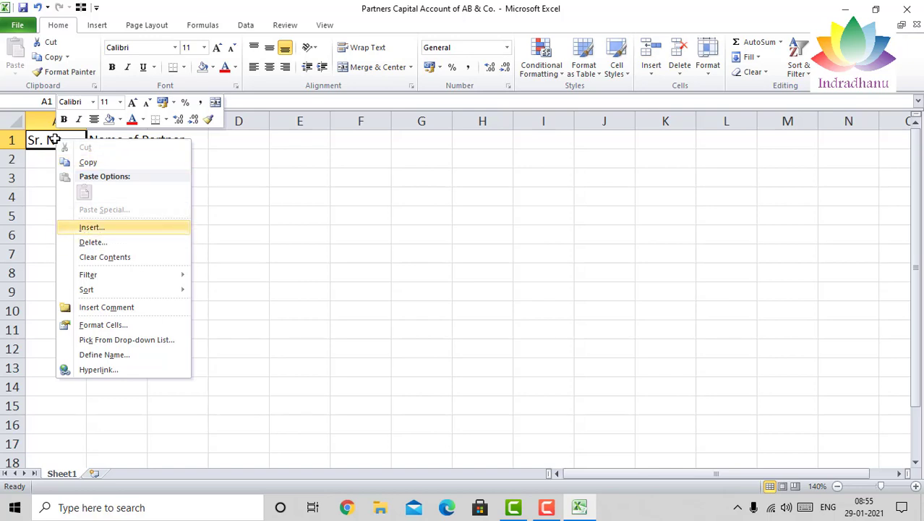
pyautogui.click(92, 227)
pyautogui.click(55, 138)
pyautogui.press('Return')
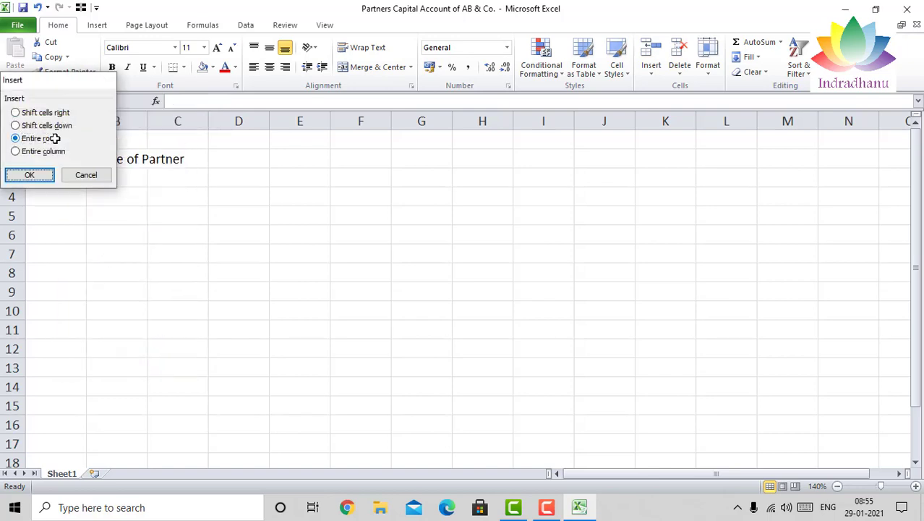
# Insert three more blank rows at the top of the sheet, above the column headings
pyautogui.click(316, 150)
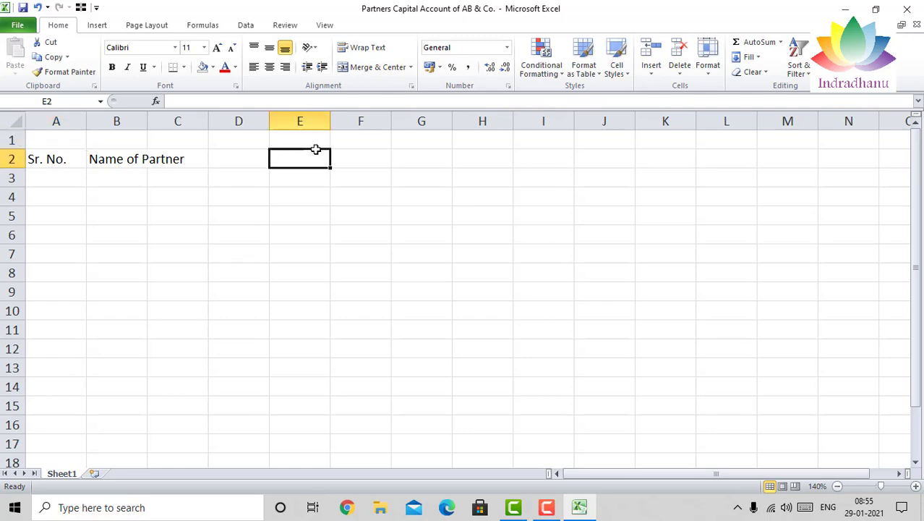
pyautogui.press('Left')
pyautogui.press('Left')
pyautogui.press('Left')
pyautogui.press('Up')
pyautogui.press('Left')
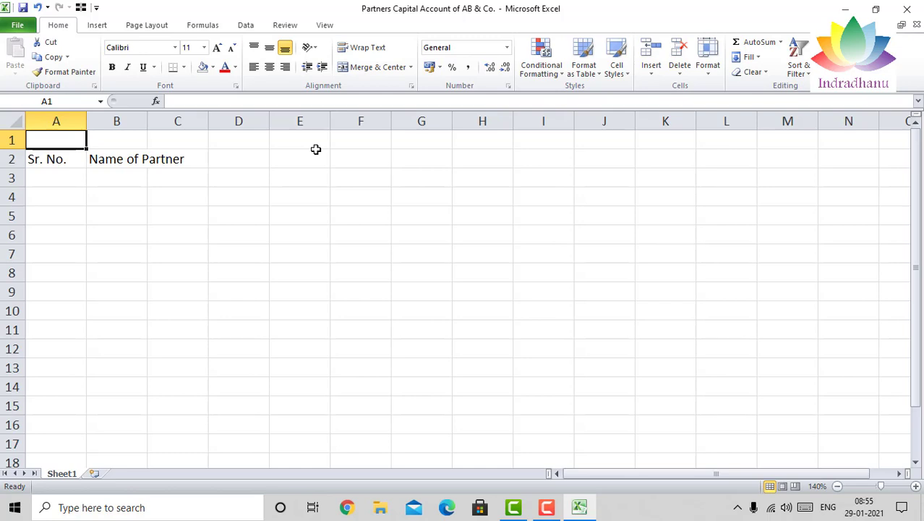
pyautogui.hotkey('alt', 'i')
pyautogui.press('r')
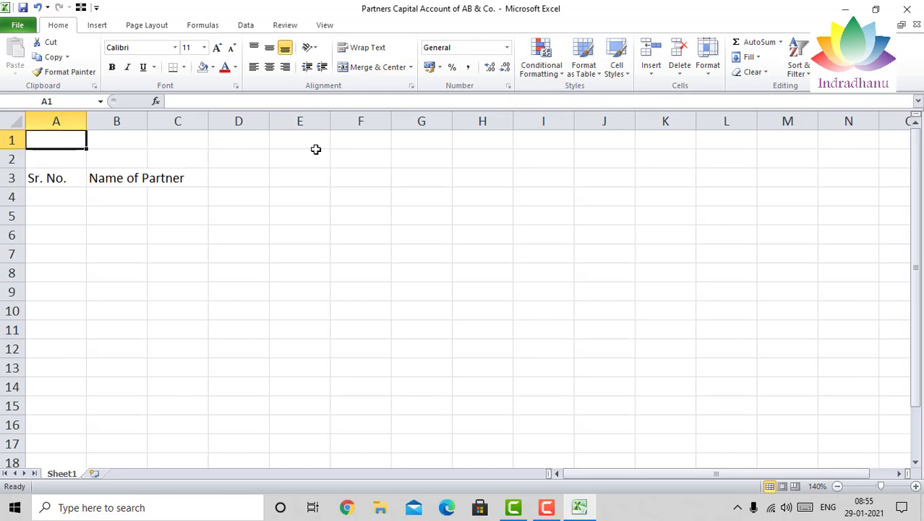
pyautogui.hotkey('alt', 'i')
pyautogui.press('r')
pyautogui.hotkey('alt', 'i')
pyautogui.press('r')
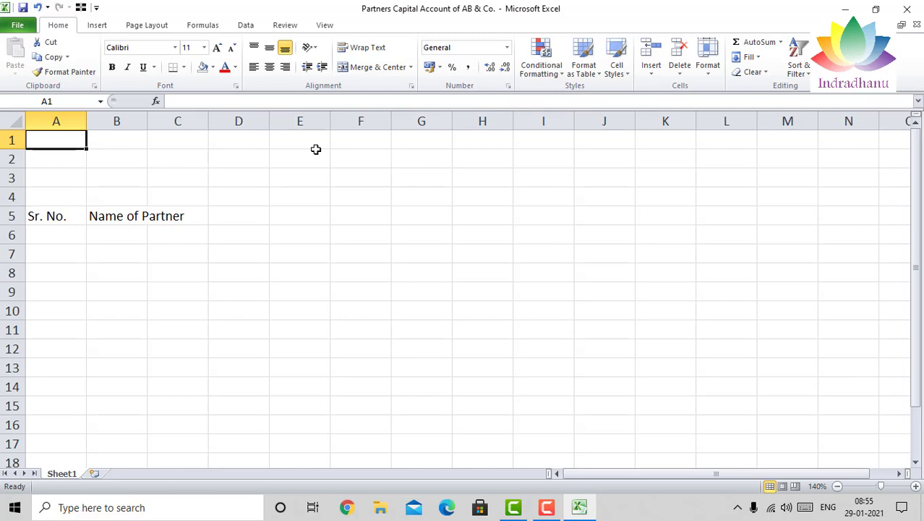
# Enter the titles "A.B. & Co." in A1 and "Annexure forming part of Balance Sheet as on 31.03.2021" in A2
pyautogui.write('A')
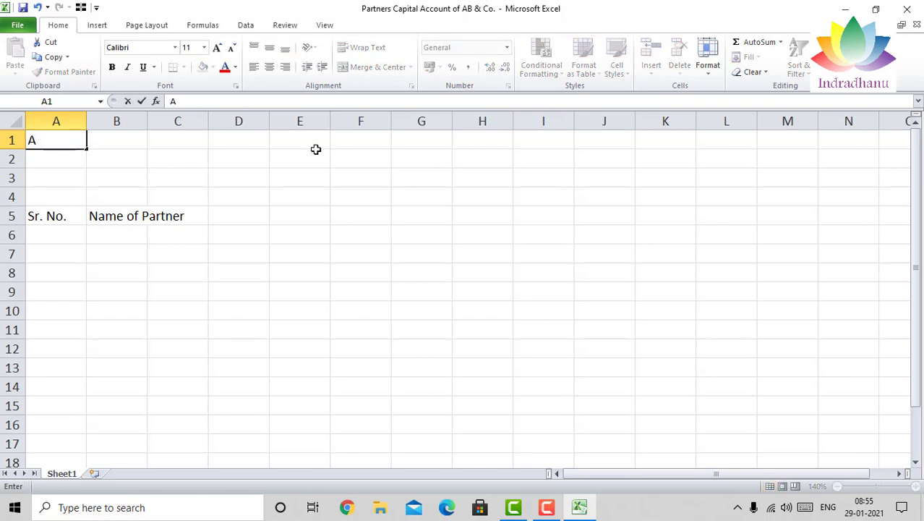
pyautogui.write('.B. & Co.')
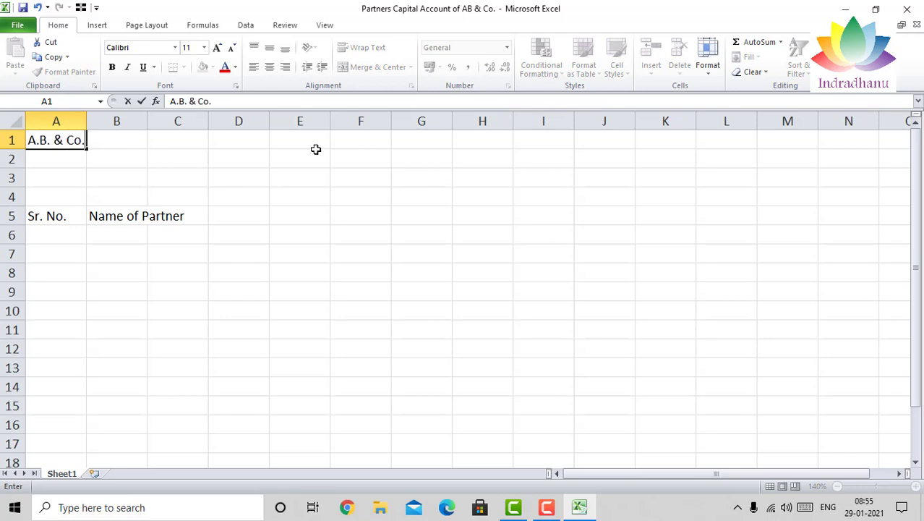
pyautogui.press('Return')
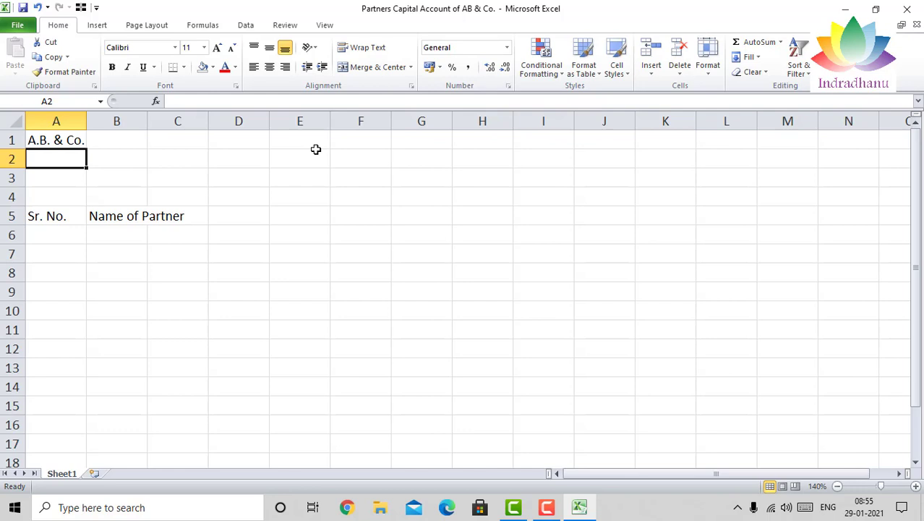
pyautogui.write('Annexure forming part of Balance Sheet as on 31.03.2021')
pyautogui.press('Return')
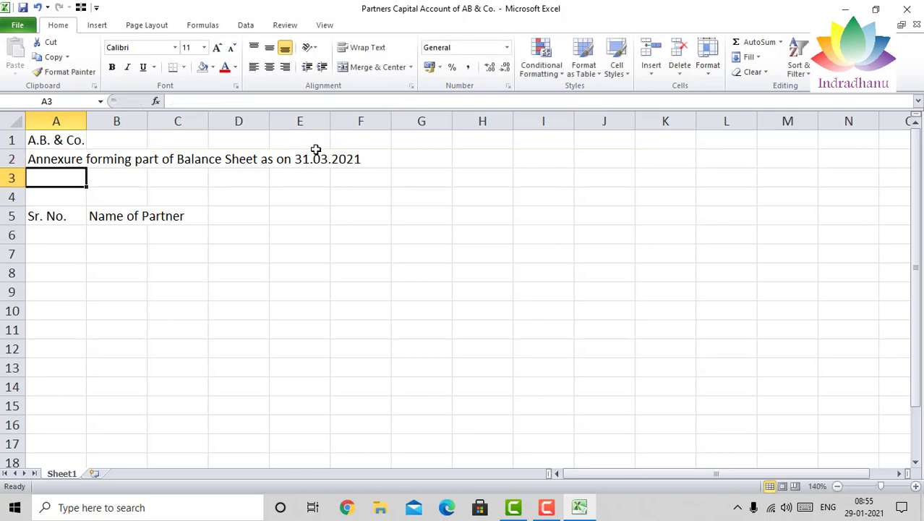
# Enter the annexure title "Annexure A : Partners' Capital Account" in cell A3
pyautogui.write('Anne')
pyautogui.press('BackSpace')
pyautogui.press('BackSpace')
pyautogui.press('BackSpace')
pyautogui.write('nexure')
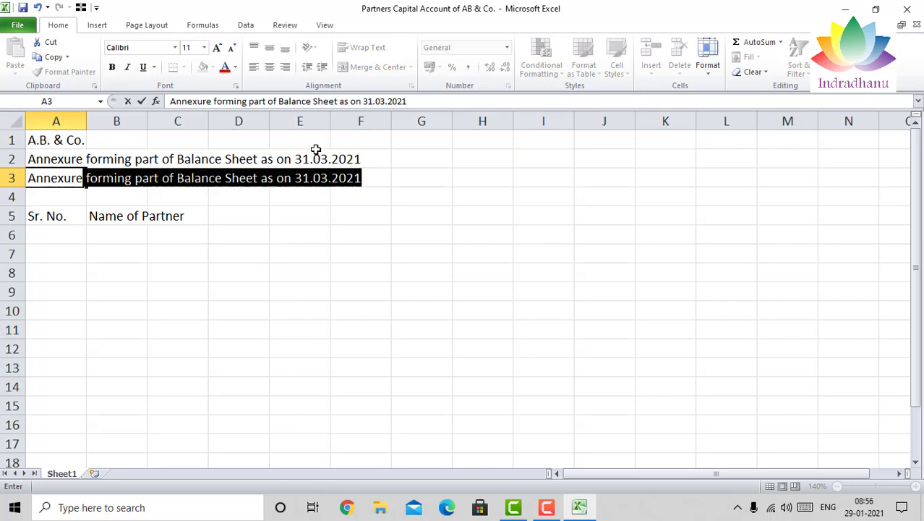
pyautogui.write(' A : Pat')
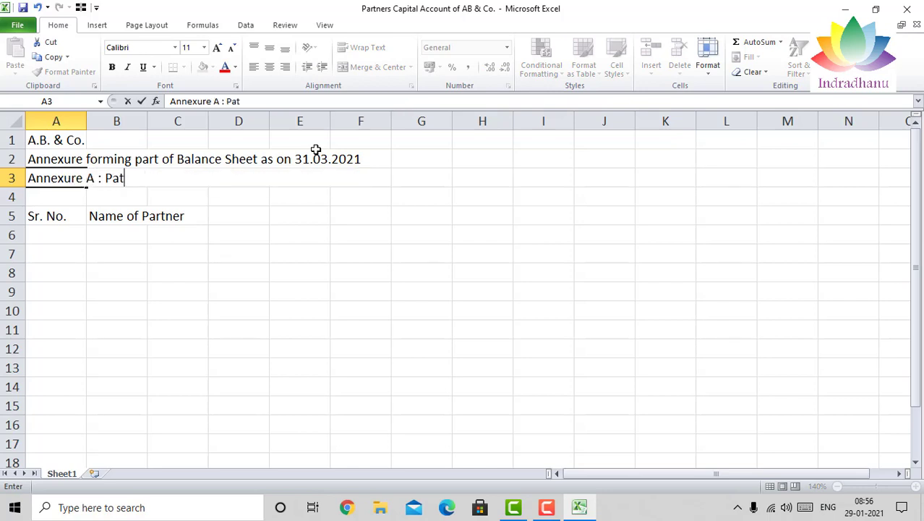
pyautogui.press('BackSpace')
pyautogui.write('rners')
pyautogui.press('BackSpace')
pyautogui.press('BackSpace')
pyautogui.press('BackSpace')
pyautogui.press('BackSpace')
pyautogui.write("tners'")
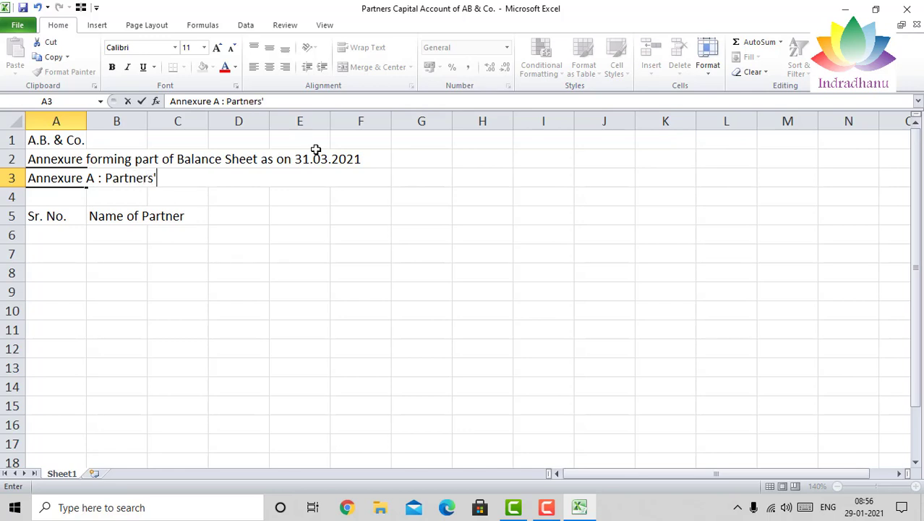
pyautogui.write(' Capital Accoo')
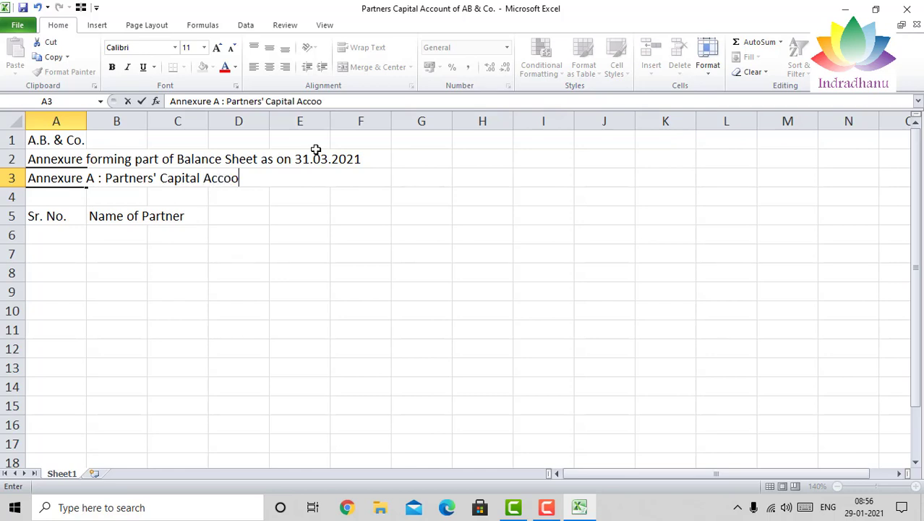
pyautogui.press('BackSpace')
pyautogui.write('unt')
pyautogui.press('Return')
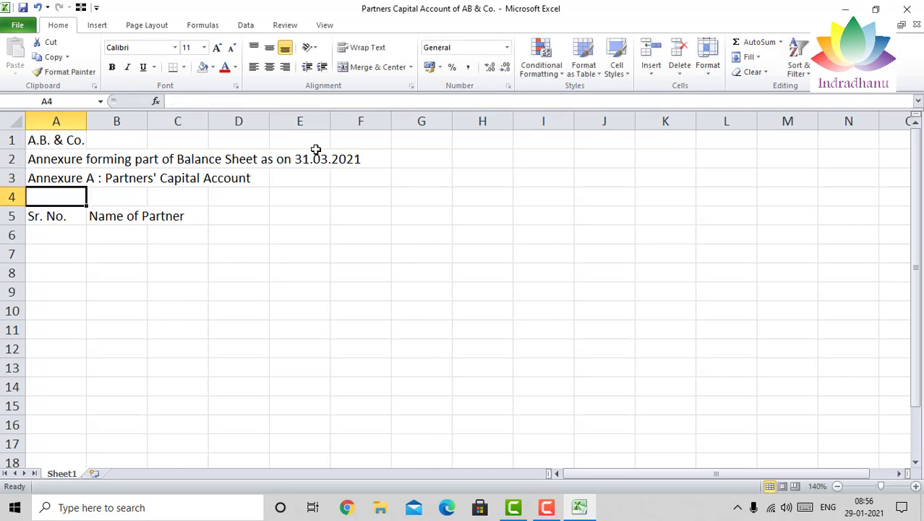
pyautogui.press('Up')
pyautogui.press('Up')
pyautogui.press('Up')
pyautogui.press('Down')
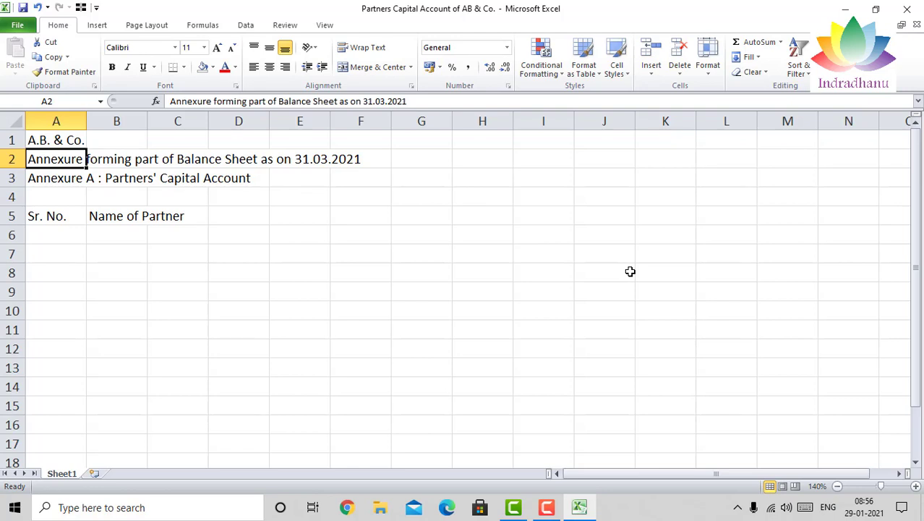
# Add the column heading "Profit Sharing Ratio" in cell C5
pyautogui.press('Down')
pyautogui.press('Down')
pyautogui.press('Down')
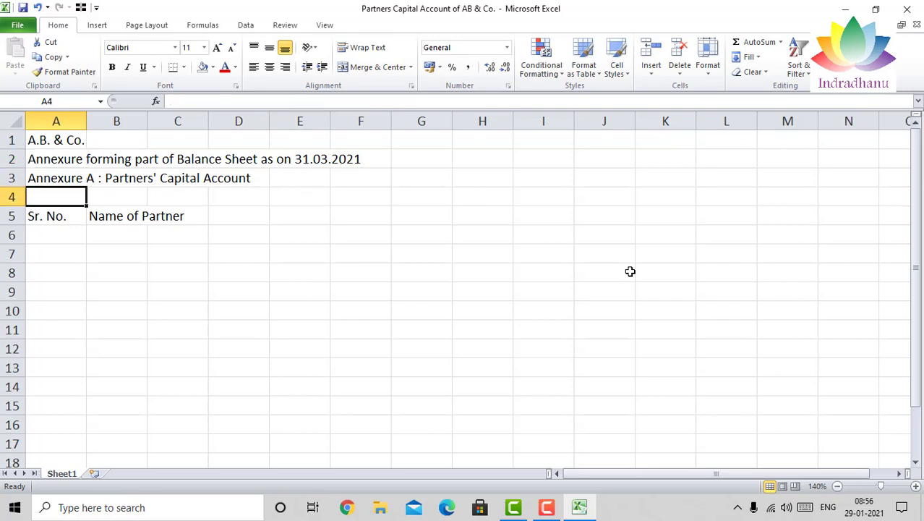
pyautogui.press('Right')
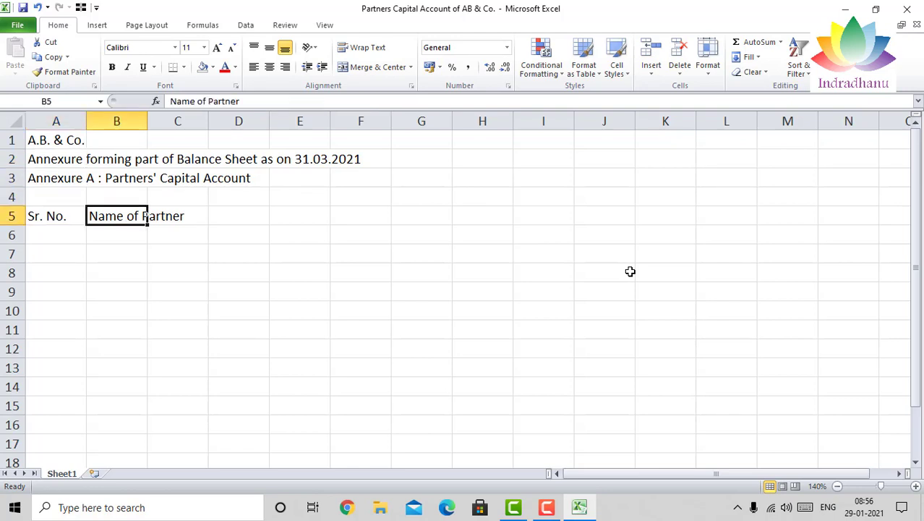
pyautogui.press('Right')
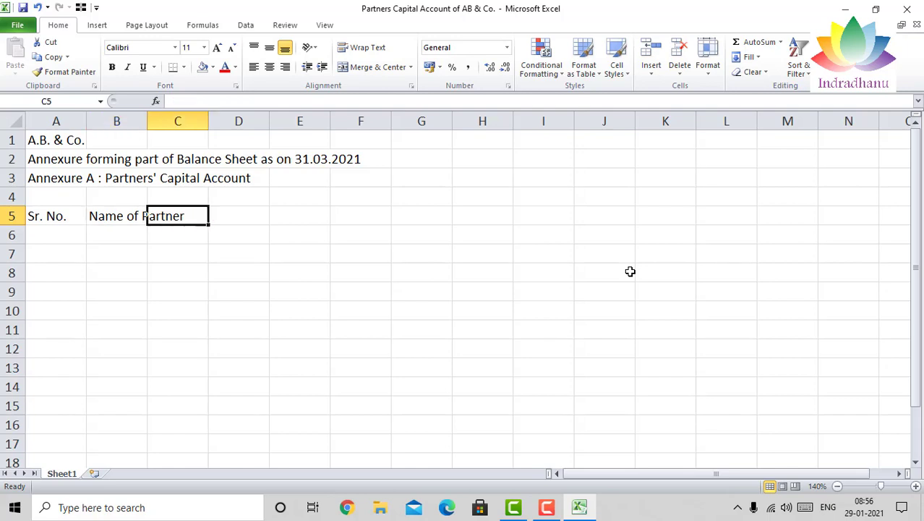
pyautogui.write('Profit Share')
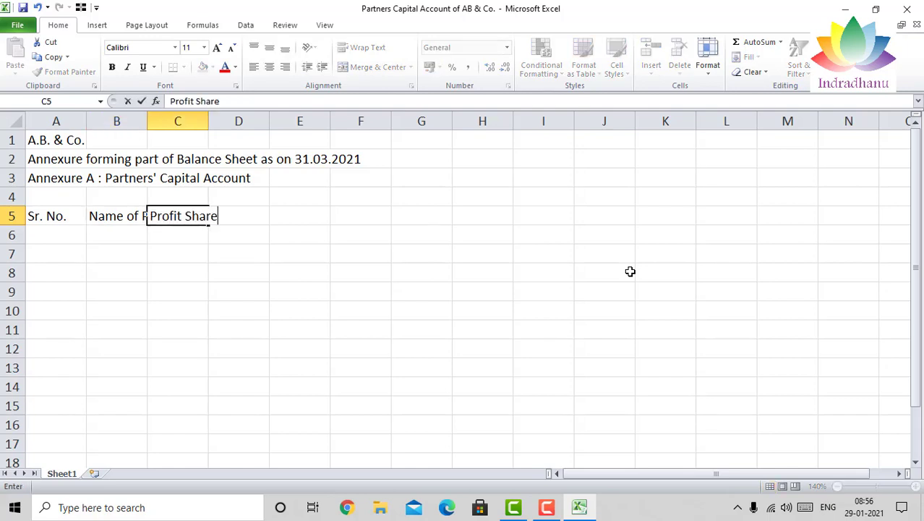
pyautogui.press('BackSpace')
pyautogui.write('ing Ratio')
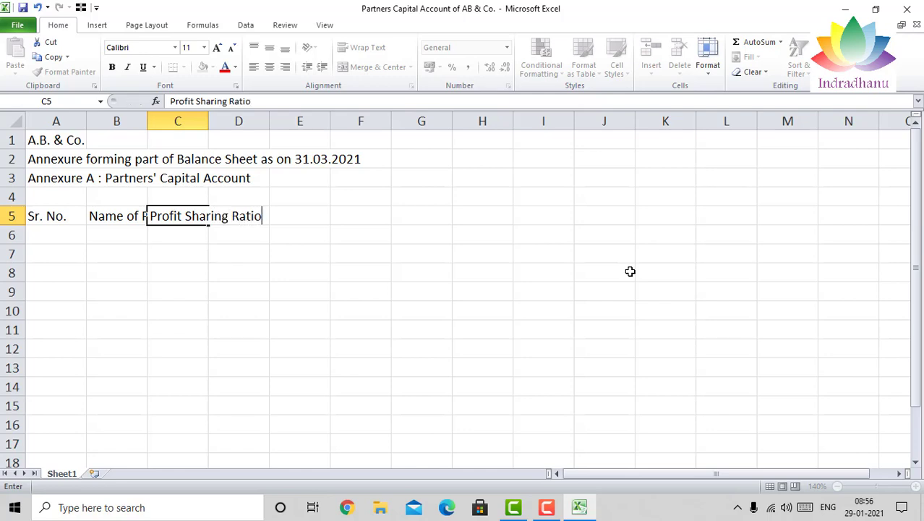
pyautogui.press('Return')
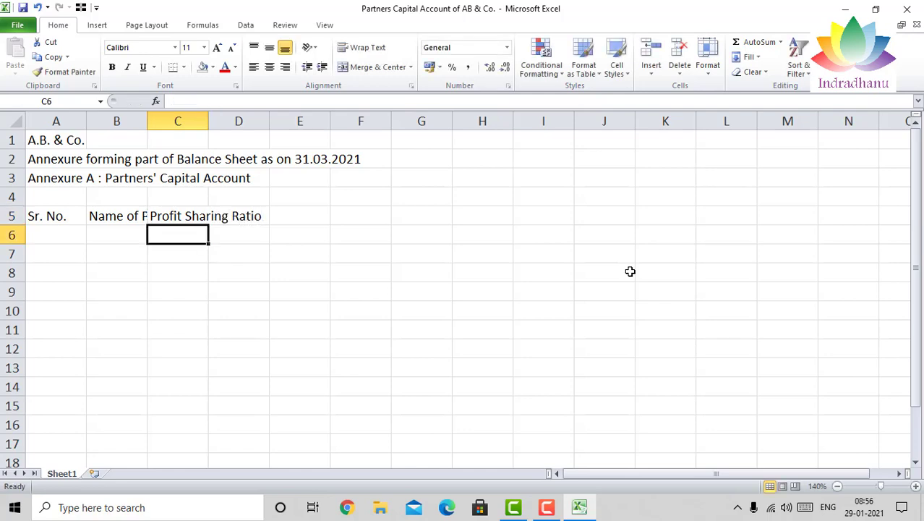
# Add the column heading "Opening Balance as on 01.04.20" in cell D5
pyautogui.press('Up')
pyautogui.press('Right')
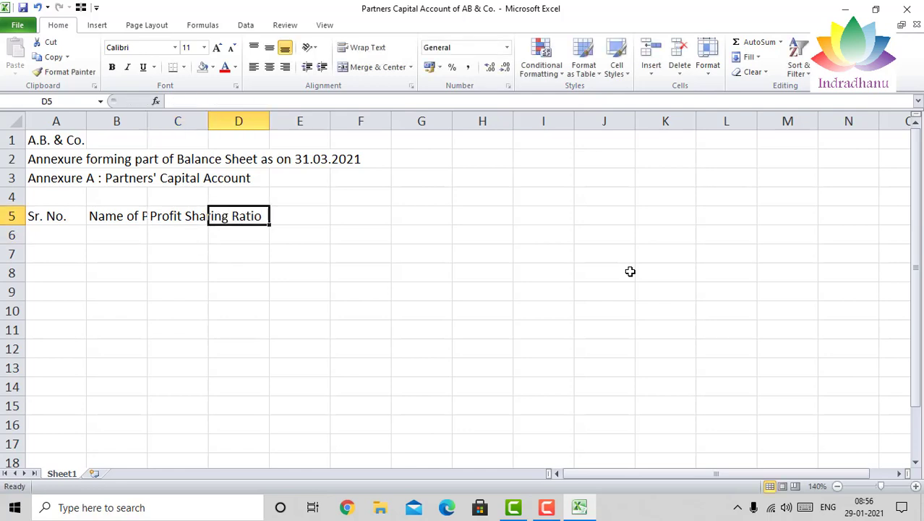
pyautogui.write('Opening')
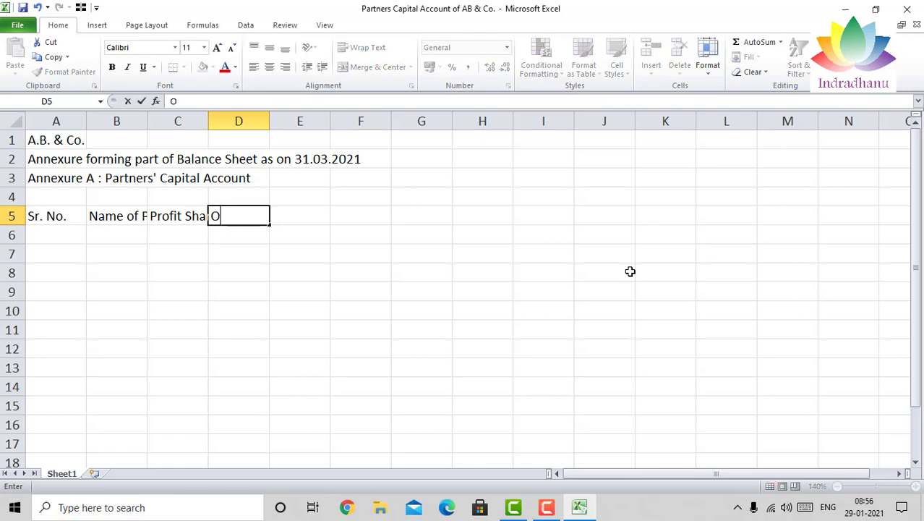
pyautogui.write('alance')
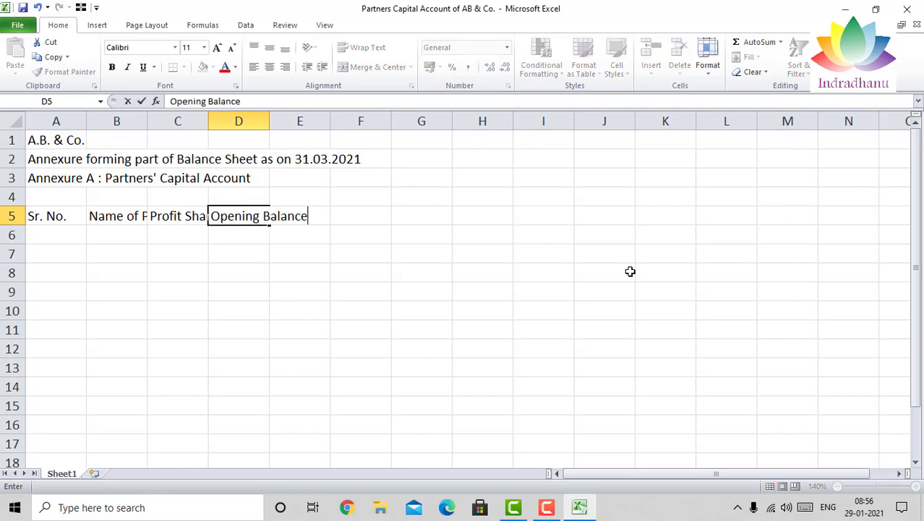
pyautogui.write(' as on 0')
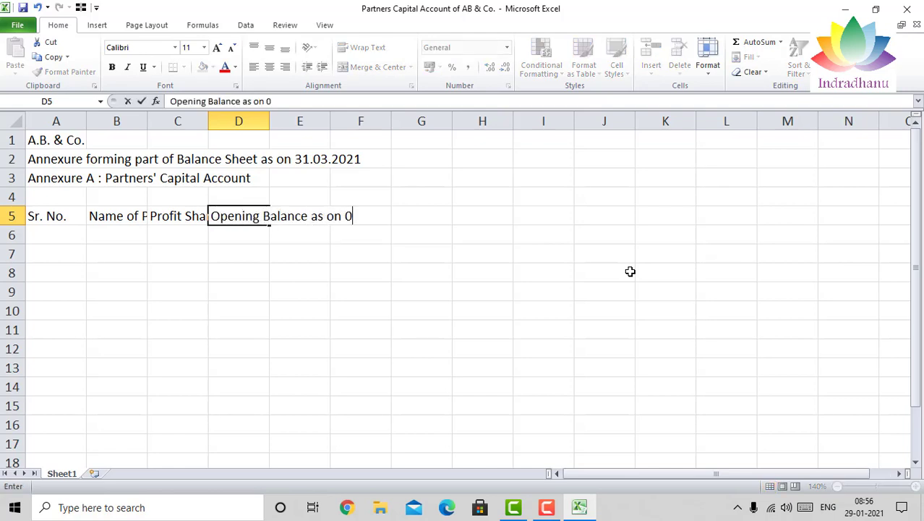
pyautogui.write('1.04.20')
pyautogui.press('Return')
# Add the column heading "Capital Introduction" in cell E5
pyautogui.press('Up')
pyautogui.press('Right')
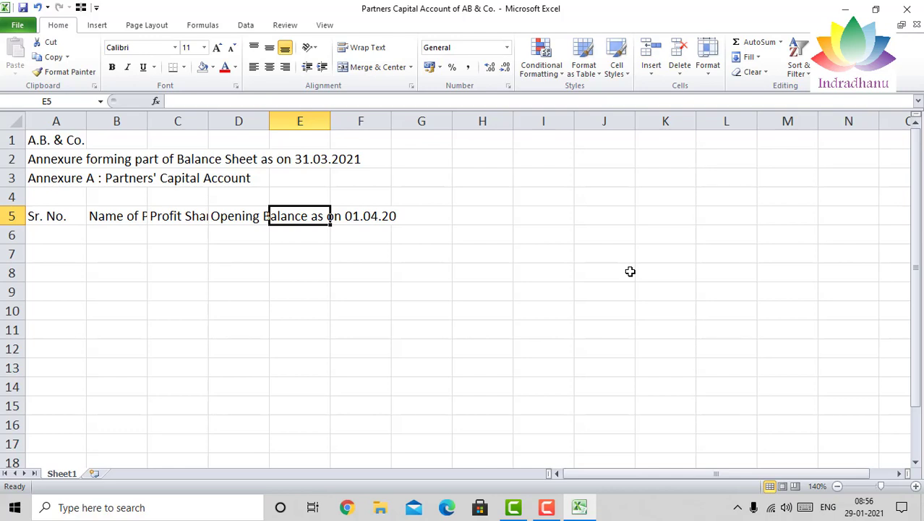
pyautogui.write('Capital I')
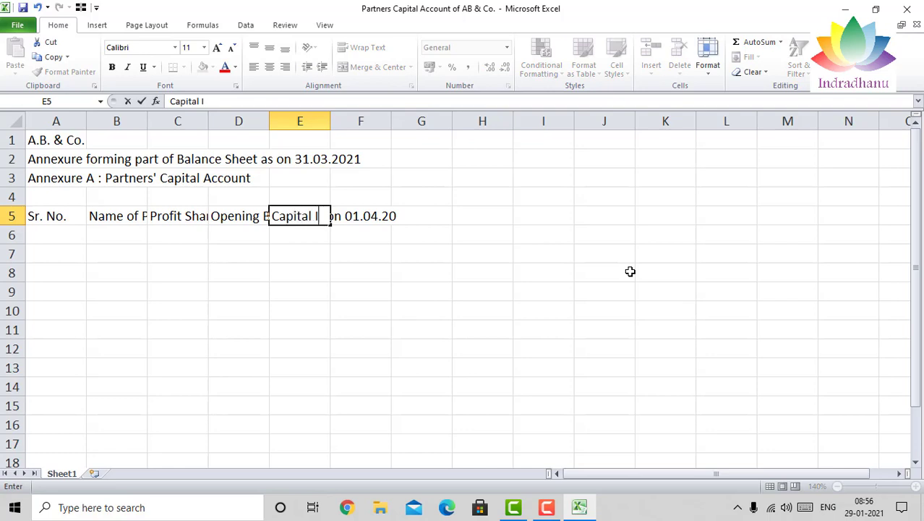
pyautogui.write('ntro')
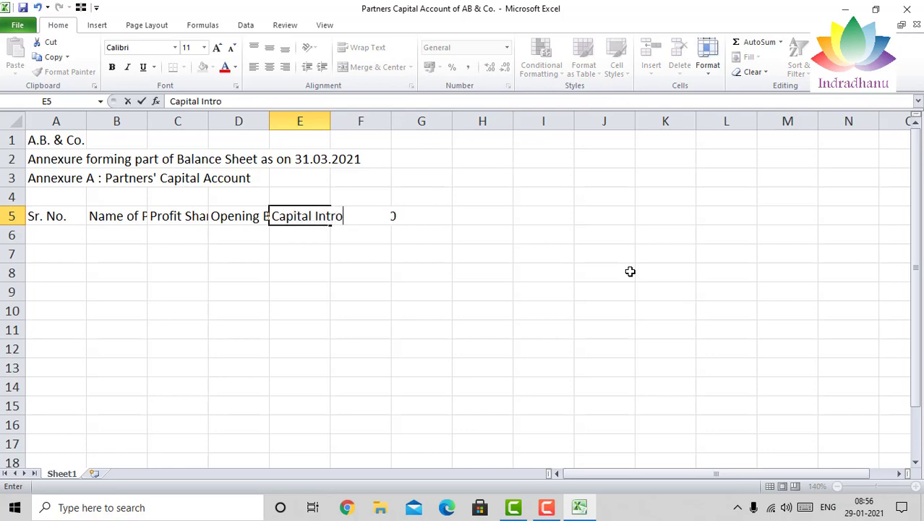
pyautogui.write('duction')
pyautogui.press('Return')
# Add the column heading "Remuneration" in cell F5
pyautogui.press('Up')
pyautogui.press('Right')
pyautogui.write('Remu')
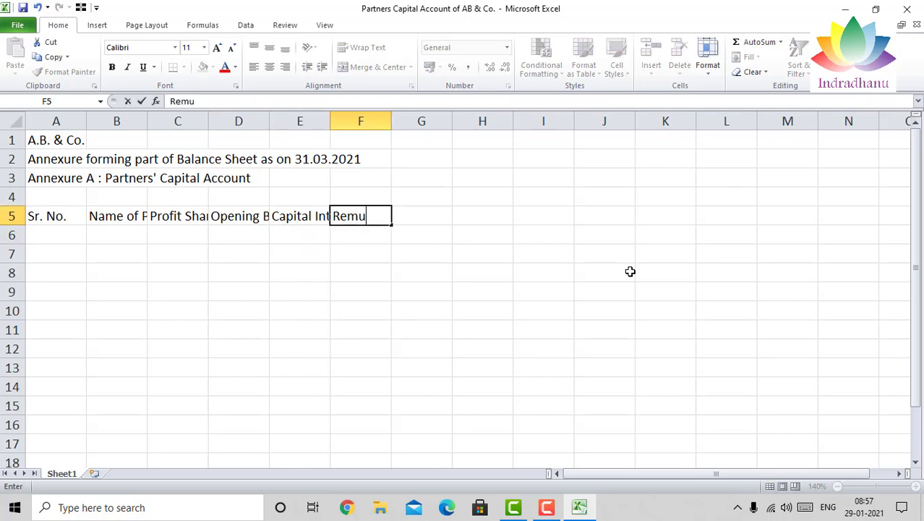
pyautogui.write('neration')
pyautogui.press('Return')
# Add the column heading "Share of Profit" in cell G5 and move on to H5
pyautogui.press('Up')
pyautogui.press('Right')
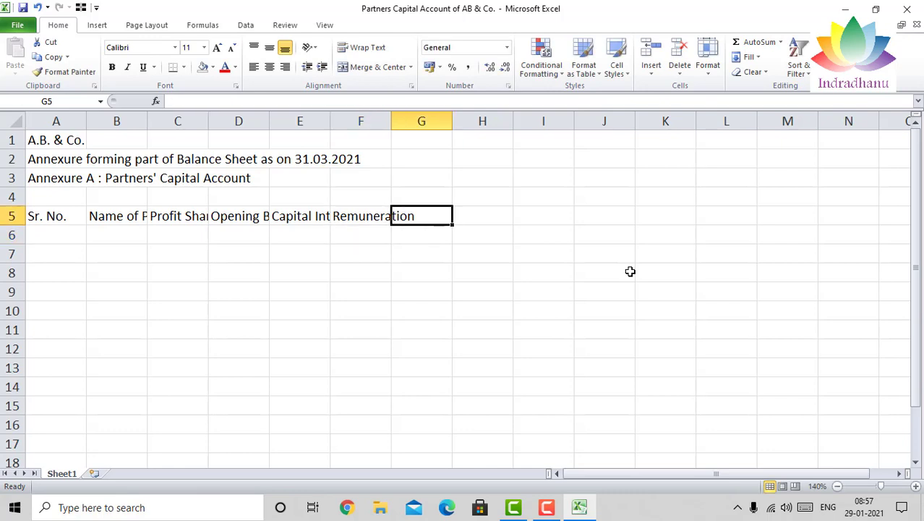
pyautogui.write('Shar')
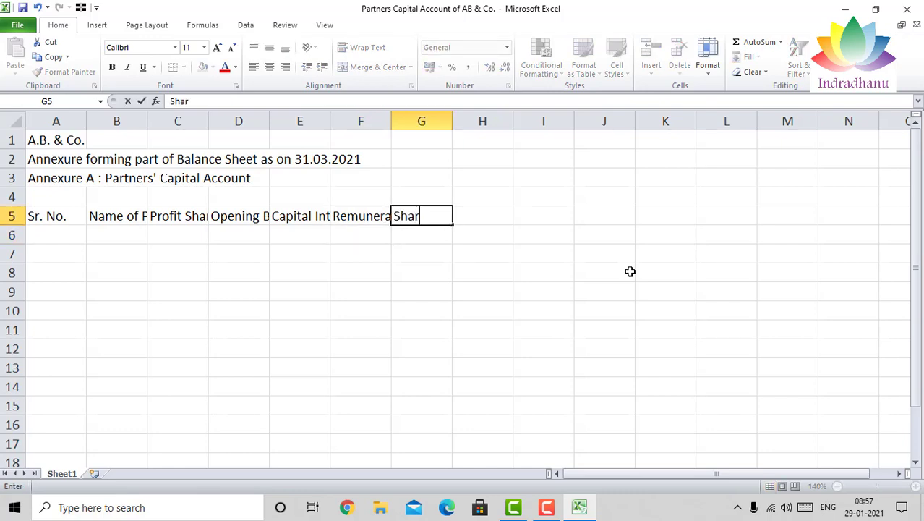
pyautogui.write('e of Profit')
pyautogui.press('Return')
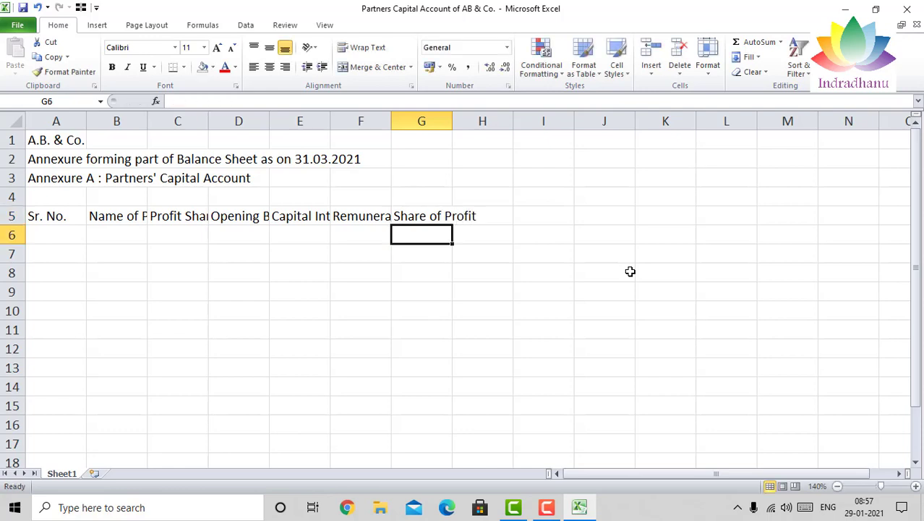
pyautogui.press('Up')
pyautogui.press('Right')
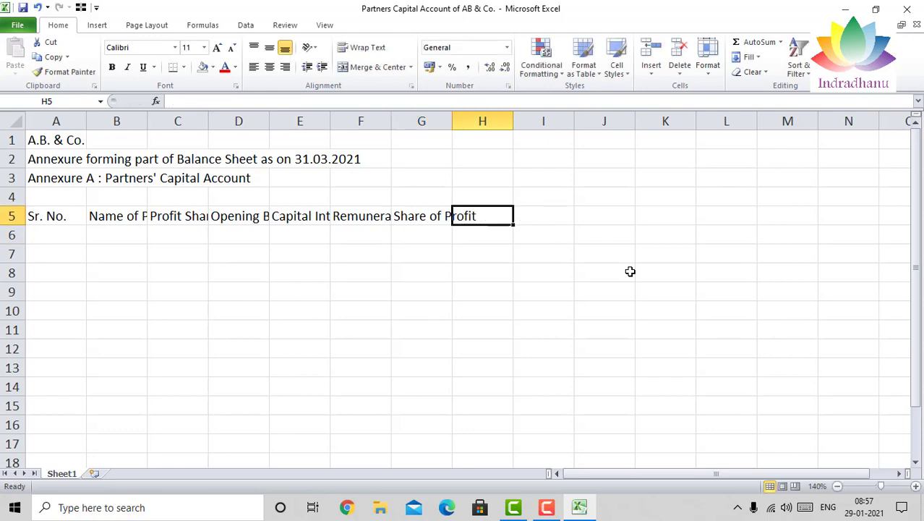
pyautogui.write('Net Draw')
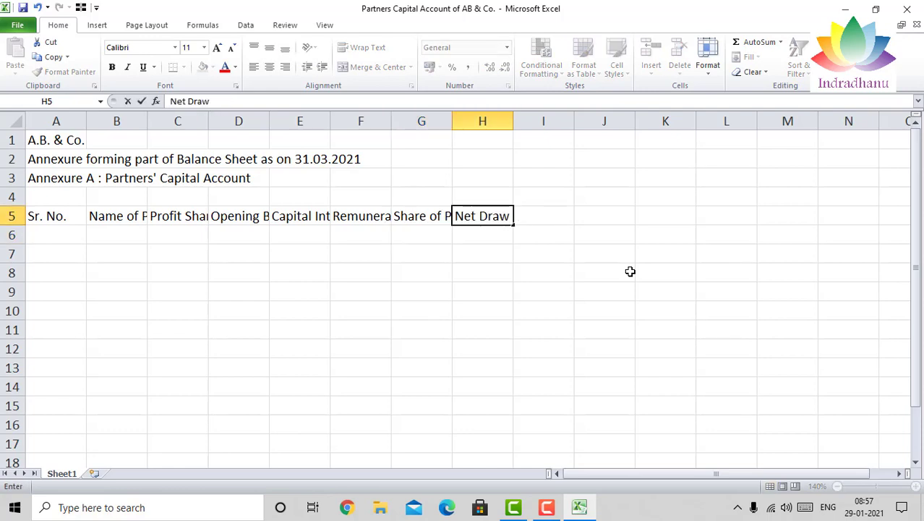
pyautogui.press('BackSpace')
pyautogui.press('BackSpace')
pyautogui.press('BackSpace')
pyautogui.press('BackSpace')
pyautogui.press('BackSpace')
pyautogui.press('BackSpace')
pyautogui.press('BackSpace')
pyautogui.press('BackSpace')
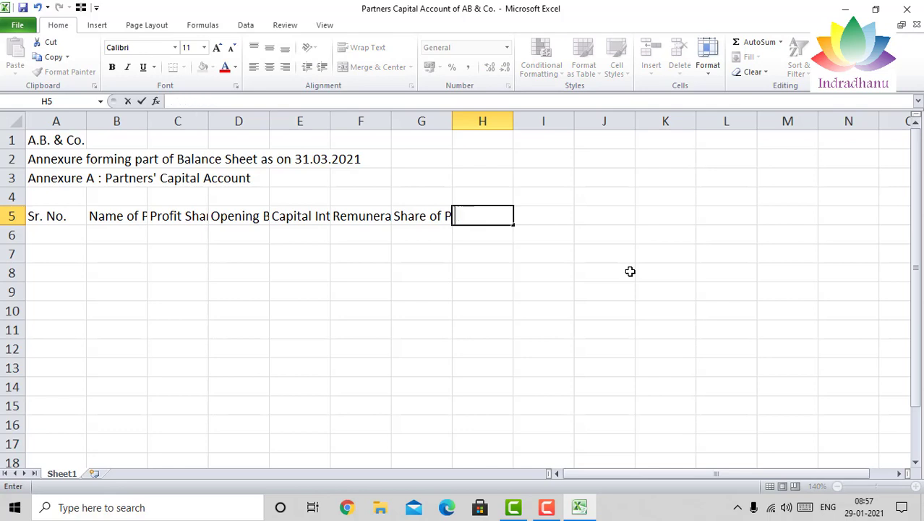
# Enter "Drawings" as the column heading in cell H5 and move on to I5
pyautogui.write('Drawings')
pyautogui.press('Return')
pyautogui.press('Up')
pyautogui.press('Right')
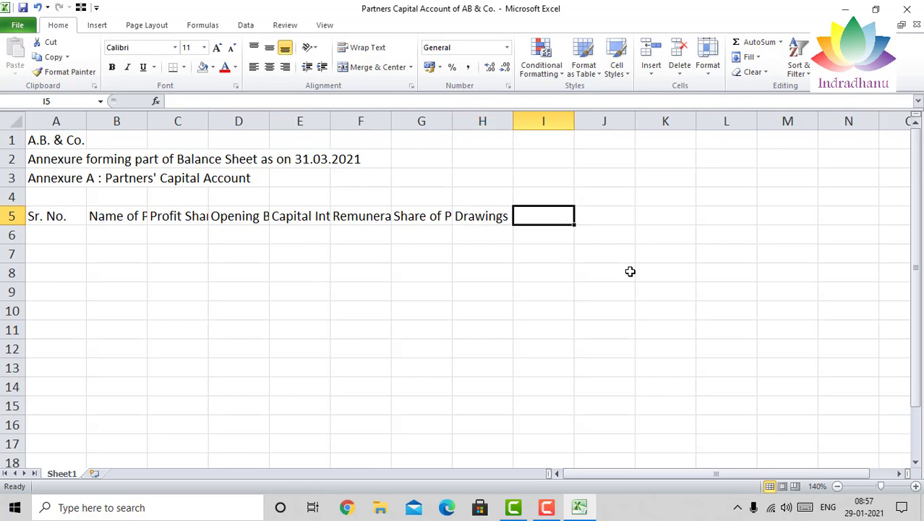
# Add the column heading "Closing Balance as on 31.03.21" in cell I5
pyautogui.write('Clsoing')
pyautogui.press('BackSpace')
pyautogui.press('BackSpace')
pyautogui.press('BackSpace')
pyautogui.press('BackSpace')
pyautogui.press('BackSpace')
pyautogui.write('osing ')
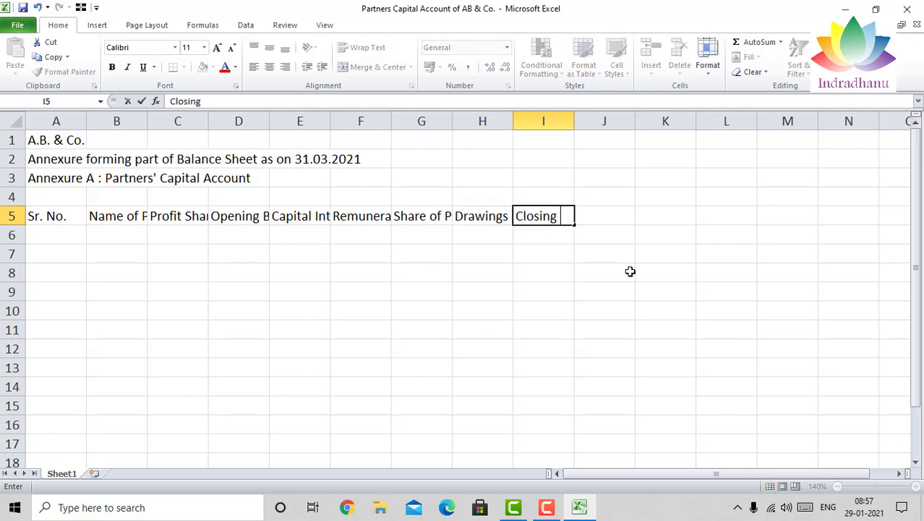
pyautogui.write('Balance as o')
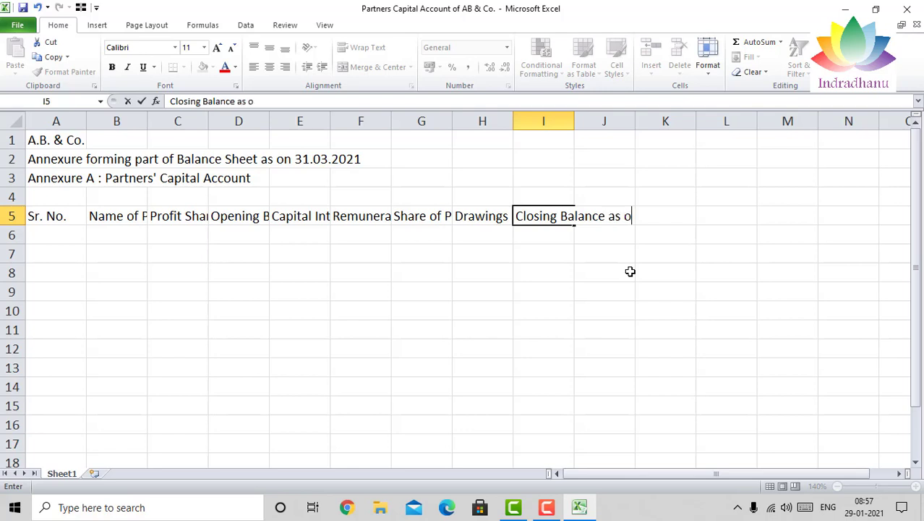
pyautogui.write('n 31.03.2')
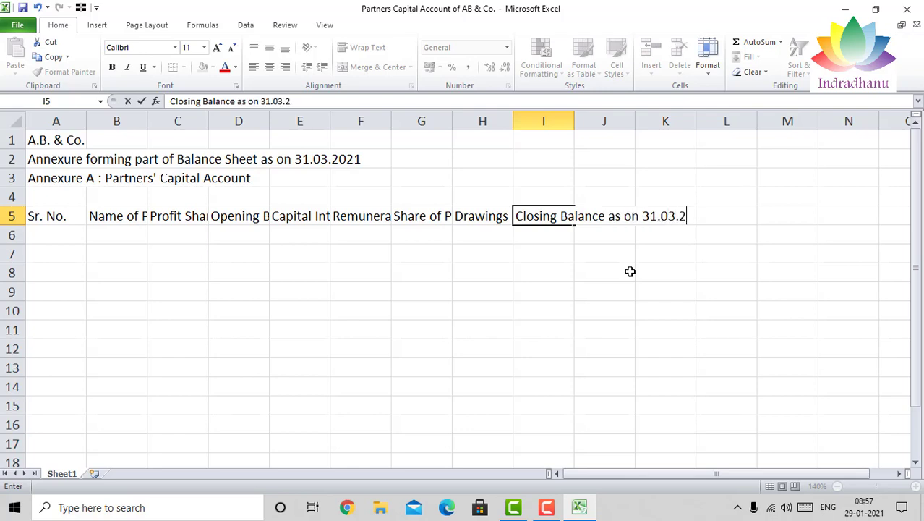
pyautogui.write('1')
pyautogui.press('Return')
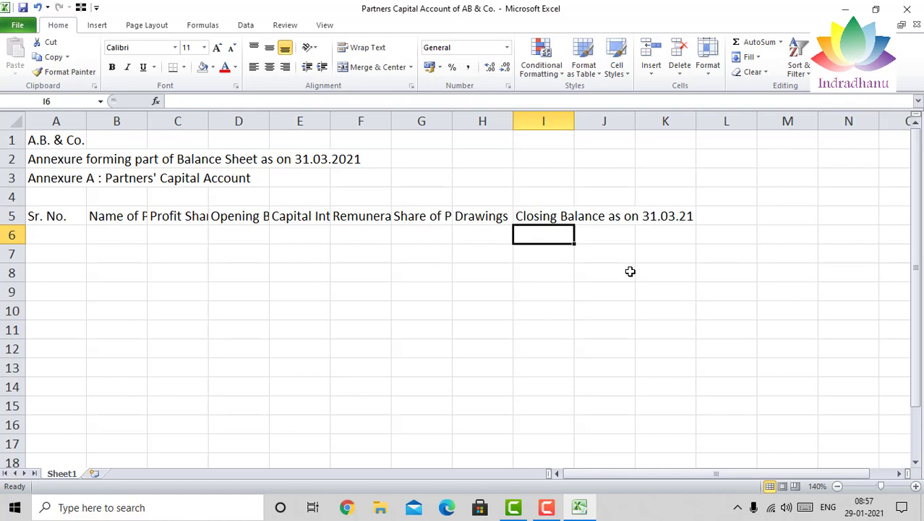
# Apply Wrap Text to the heading row, cells A5 to K5
pyautogui.press('Left')
pyautogui.press('Left')
pyautogui.press('Left')
pyautogui.press('Left')
pyautogui.press('Left')
pyautogui.press('Left')
pyautogui.press('Left')
pyautogui.press('Left')
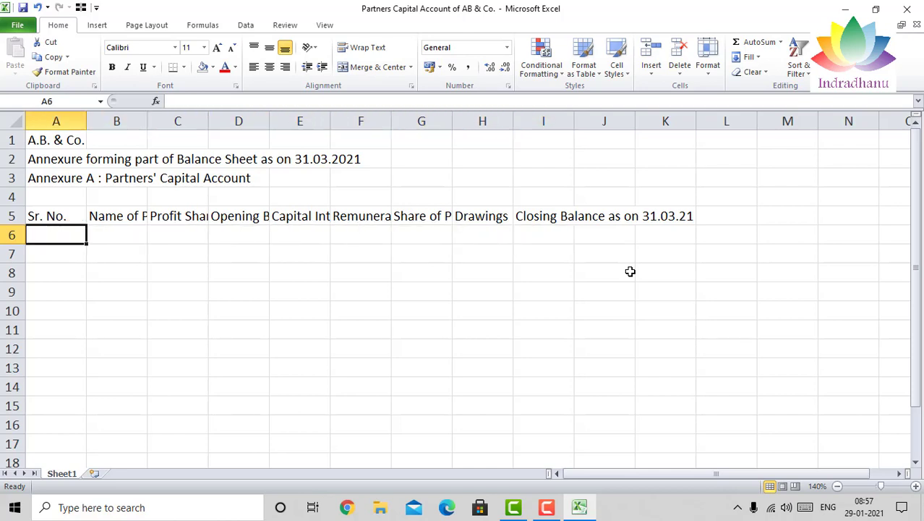
pyautogui.press('Up')
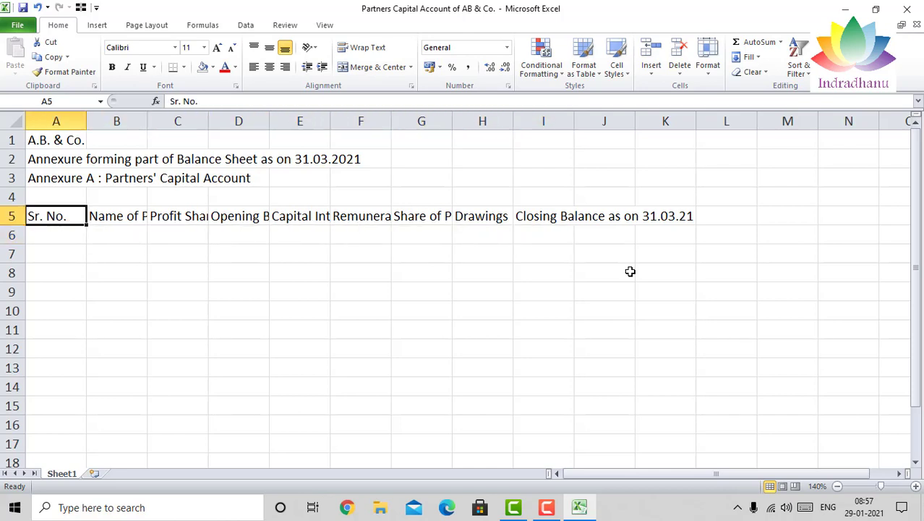
pyautogui.hotkey('shift', 'Right')
pyautogui.hotkey('shift', 'Right')
pyautogui.hotkey('shift', 'Right')
pyautogui.hotkey('shift', 'Right')
pyautogui.hotkey('shift', 'Right')
pyautogui.hotkey('shift', 'Right')
pyautogui.hotkey('shift', 'Right')
pyautogui.hotkey('shift', 'Right')
pyautogui.hotkey('shift', 'Right')
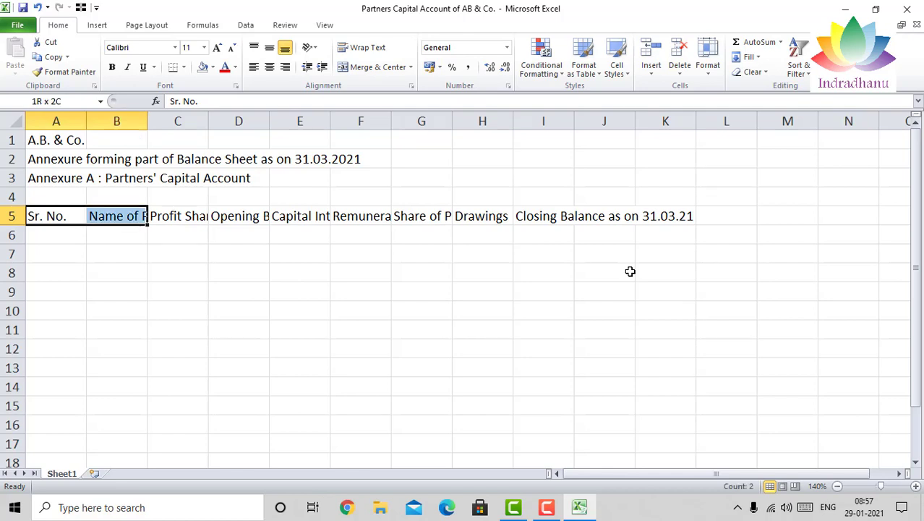
pyautogui.hotkey('shift', 'Right')
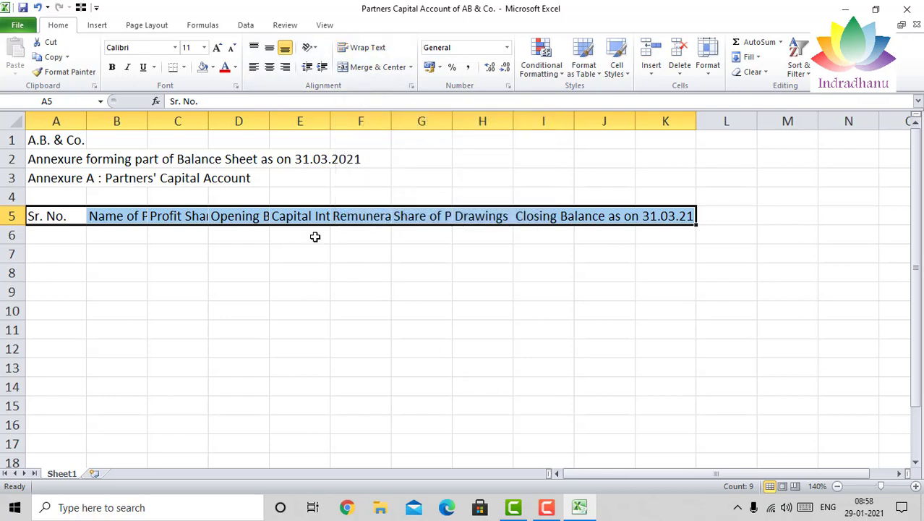
pyautogui.click(363, 49)
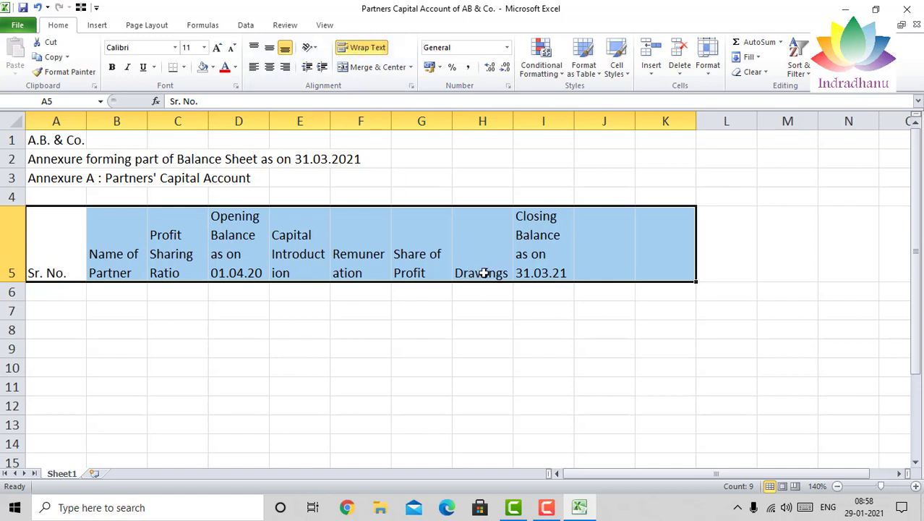
# Align the selected row 5 headings to the top of their cells and centre them horizontally
pyautogui.click(257, 50)
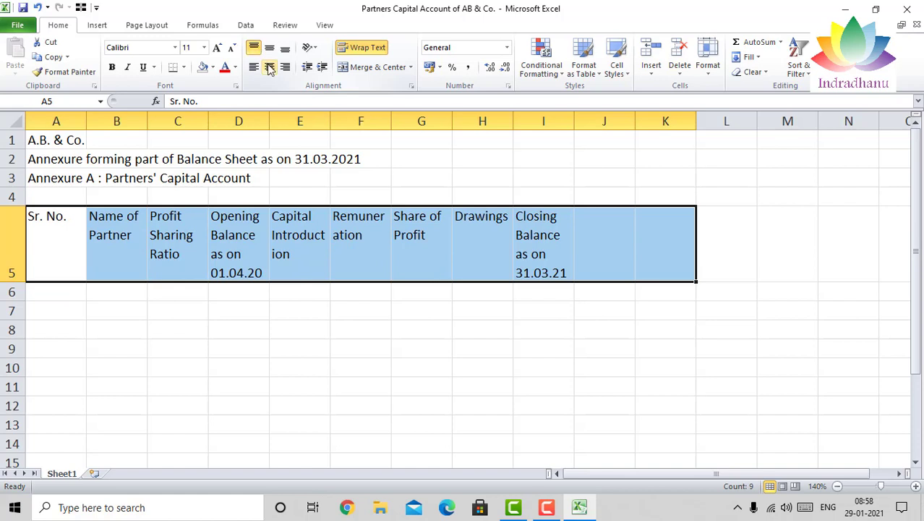
pyautogui.click(269, 67)
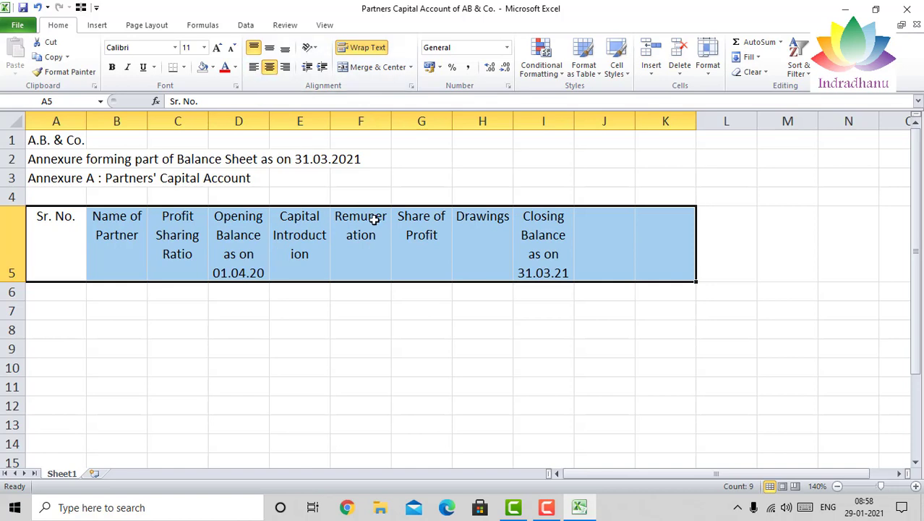
pyautogui.click(616, 252)
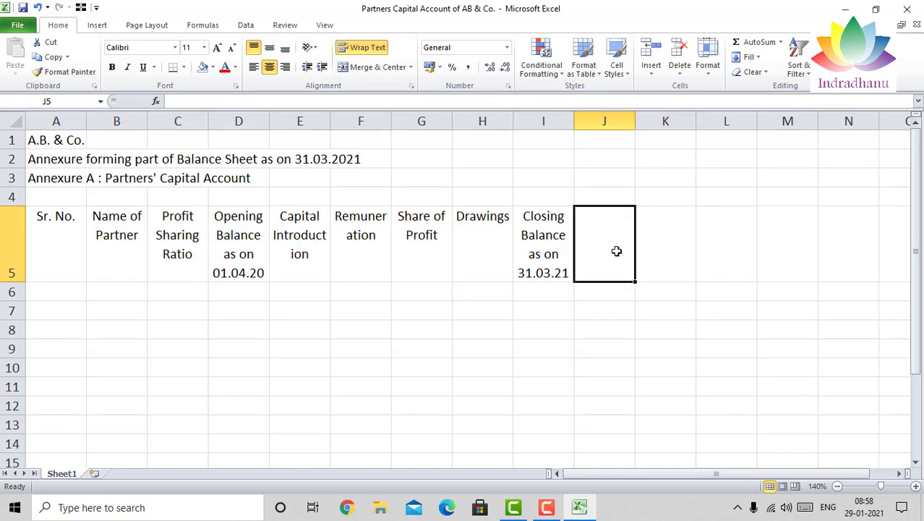
# Widen column B and columns D through I so that no heading word breaks across lines
pyautogui.press('Left')
pyautogui.press('Left')
pyautogui.press('Left')
pyautogui.press('Left')
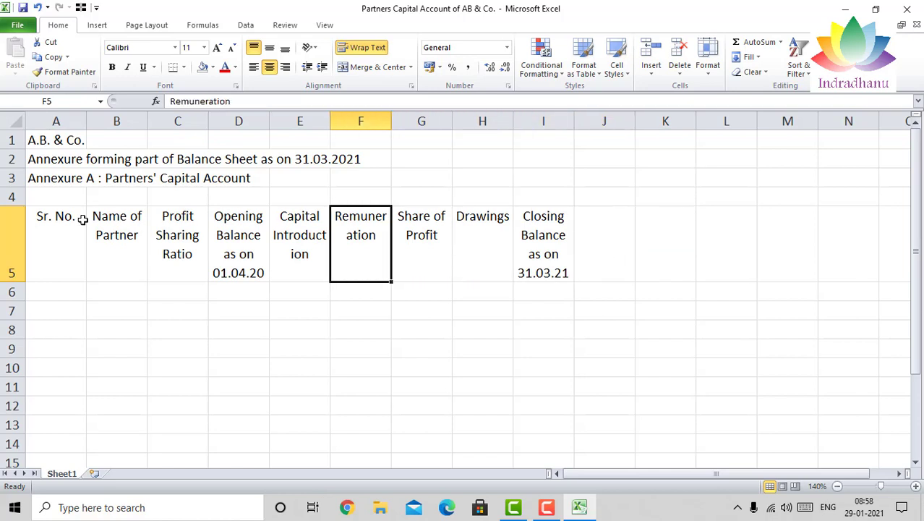
pyautogui.moveTo(148, 118); pyautogui.dragTo(195, 116)
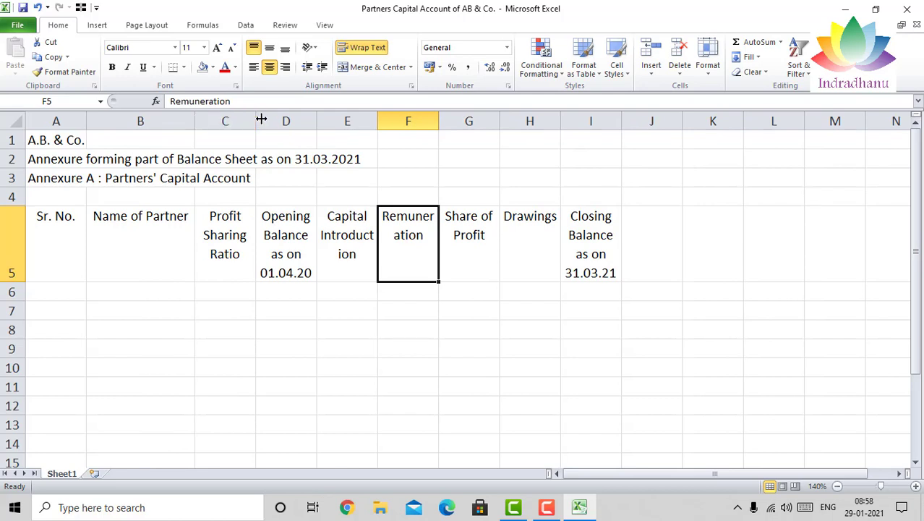
pyautogui.moveTo(316, 118); pyautogui.dragTo(344, 120)
pyautogui.moveTo(405, 118); pyautogui.dragTo(431, 118)
pyautogui.moveTo(489, 118); pyautogui.dragTo(520, 118)
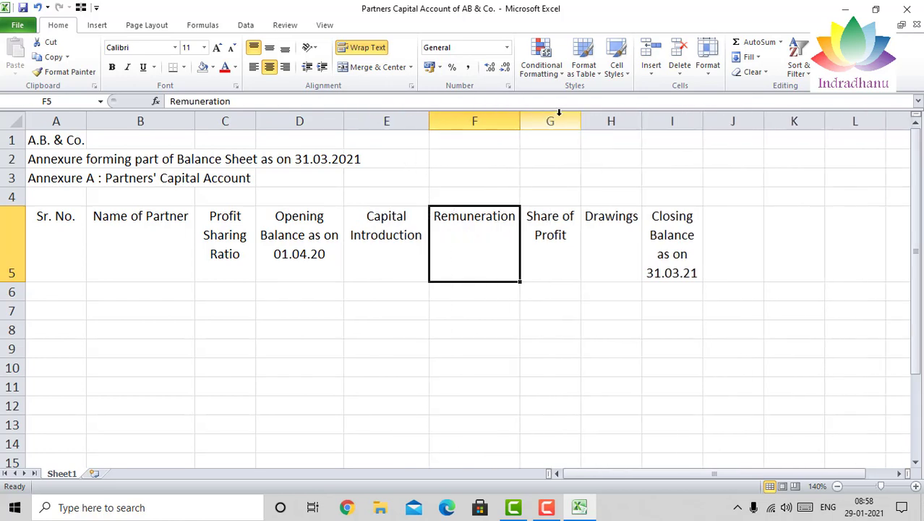
pyautogui.moveTo(581, 118); pyautogui.dragTo(615, 118)
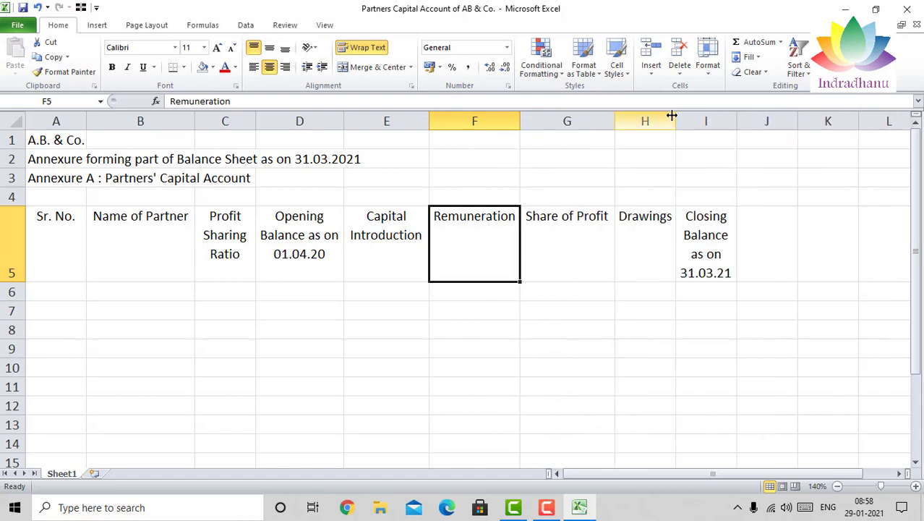
pyautogui.moveTo(676, 117); pyautogui.dragTo(691, 118)
pyautogui.moveTo(752, 118); pyautogui.dragTo(782, 120)
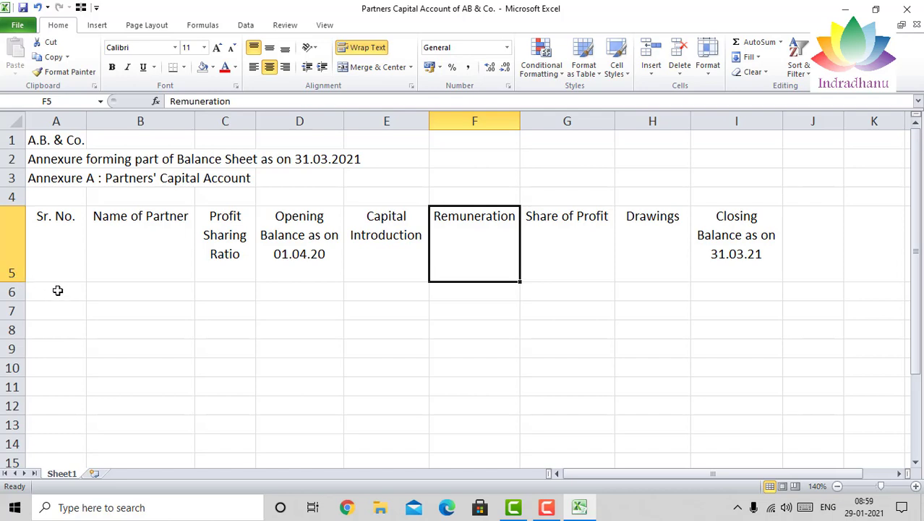
# Fit row 5's height to its wrapped headings and narrow column A, with cell A6 selected
pyautogui.doubleClick(15, 280)
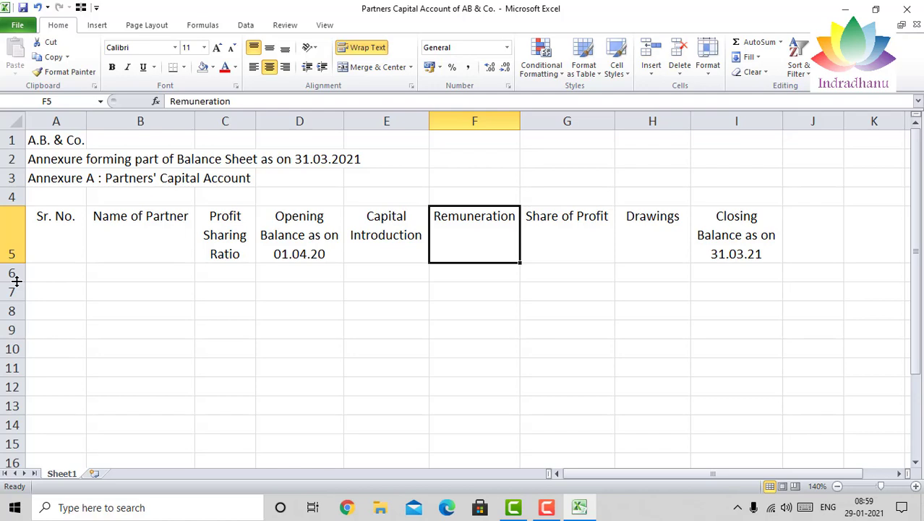
pyautogui.press('Left')
pyautogui.press('Left')
pyautogui.press('Left')
pyautogui.press('Left')
pyautogui.press('Left')
pyautogui.press('Down')
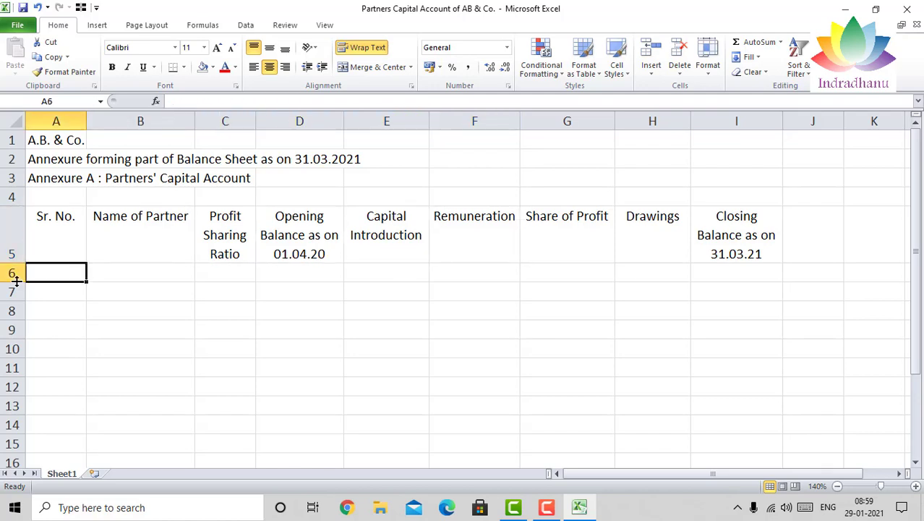
pyautogui.moveTo(87, 121); pyautogui.dragTo(66, 123)
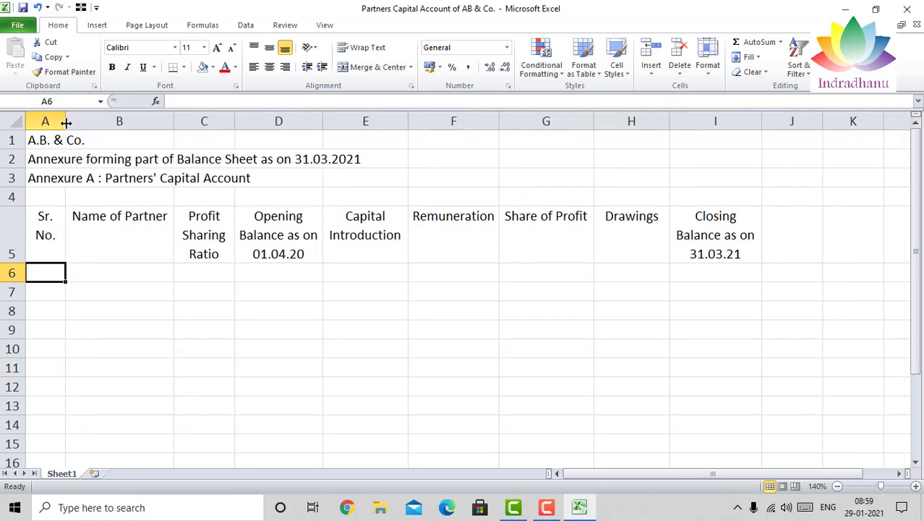
# Narrow column A a little further by hand so it closely fits the Sr. No. heading
pyautogui.doubleClick(66, 123)
pyautogui.hotkey('ctrl', 'z')
pyautogui.moveTo(63, 120); pyautogui.dragTo(56, 120)
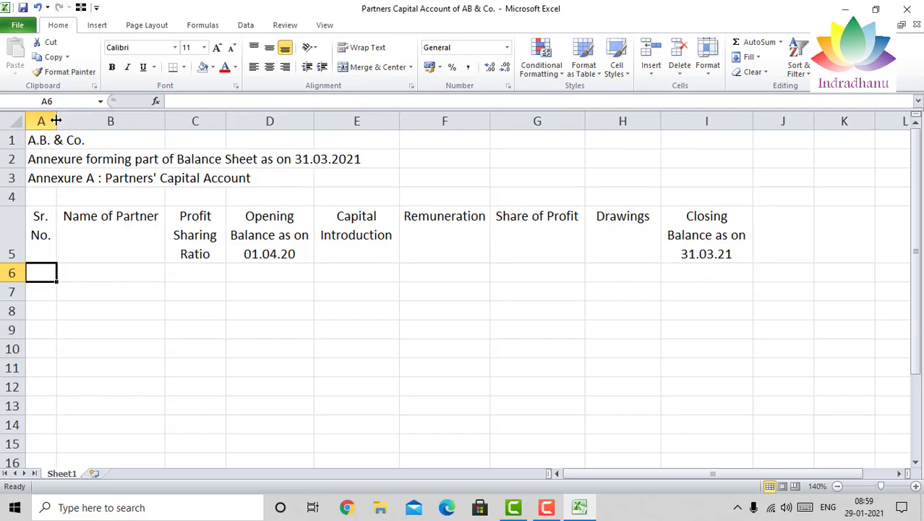
# Enter serial numbers 1 and 2 in cells A6 and A7
pyautogui.write('1')
pyautogui.press('Return')
pyautogui.write('2')
pyautogui.press('Return')
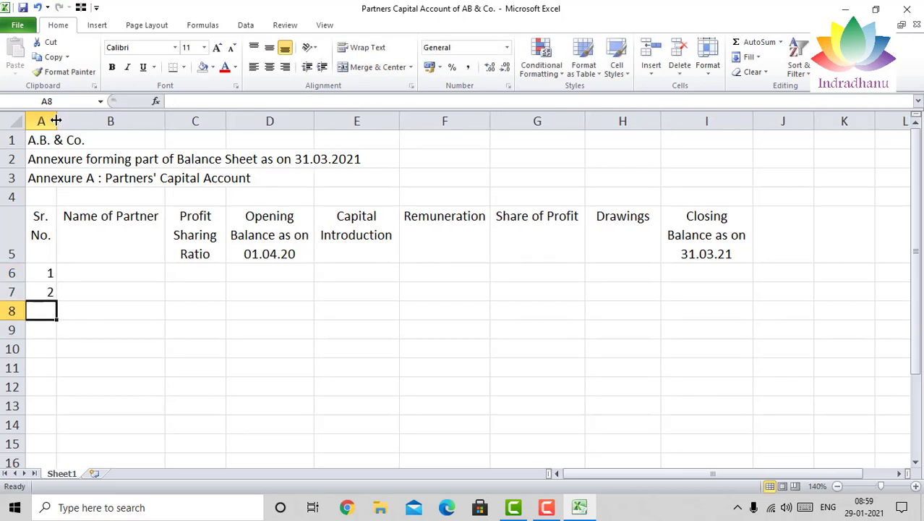
# Centre the serial number cells A6 to A10 horizontally
pyautogui.press('Up')
pyautogui.press('Up')
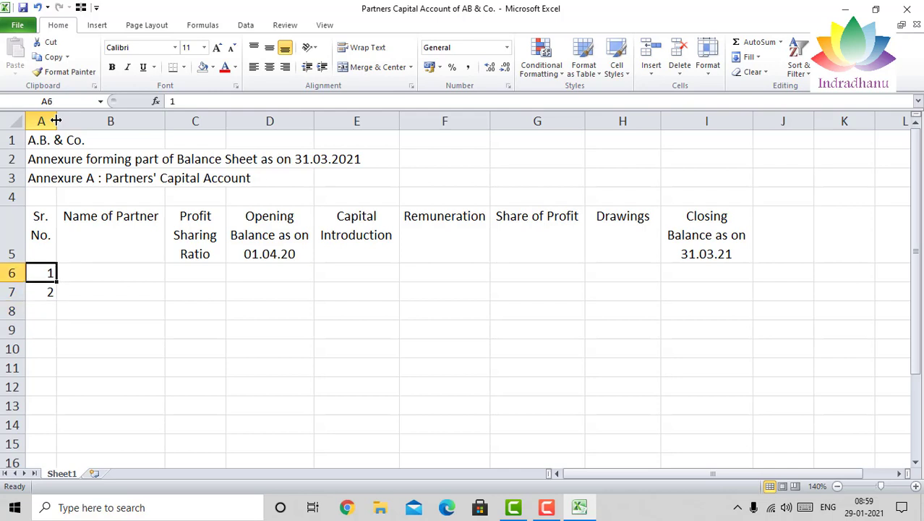
pyautogui.hotkey('shift', 'Down')
pyautogui.hotkey('shift', 'Down')
pyautogui.hotkey('shift', 'Down')
pyautogui.hotkey('shift', 'Down')
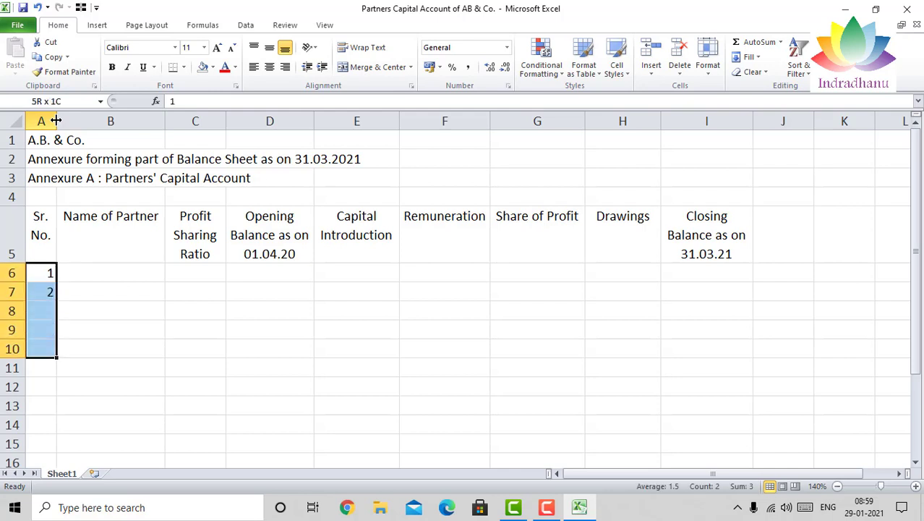
pyautogui.click(270, 67)
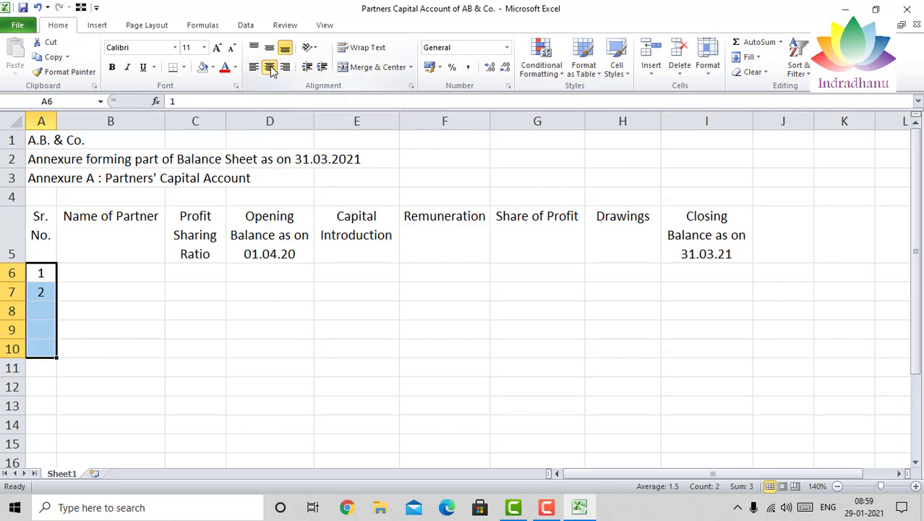
# Enter Partner A in B6 and Partner B in B7 under Name of Partner
pyautogui.press('Right')
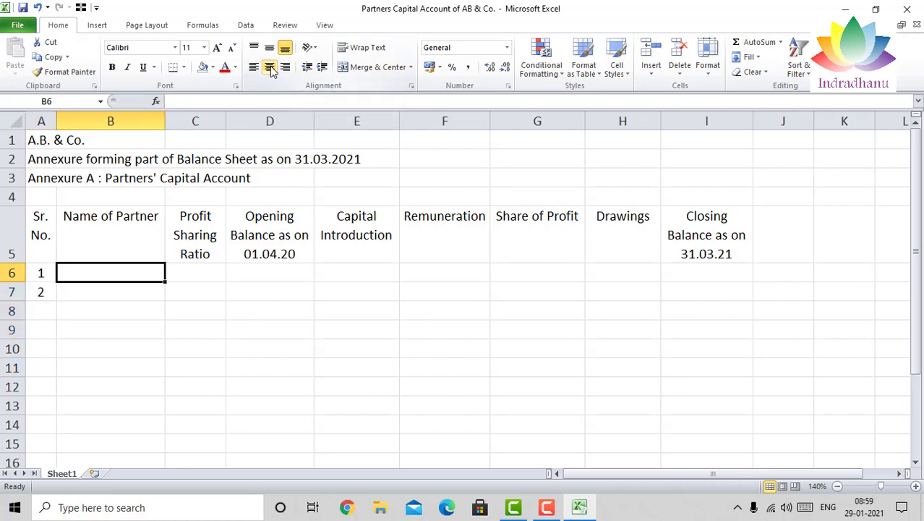
pyautogui.write('Partner A')
pyautogui.press('Return')
pyautogui.write('Part')
pyautogui.press('Return')
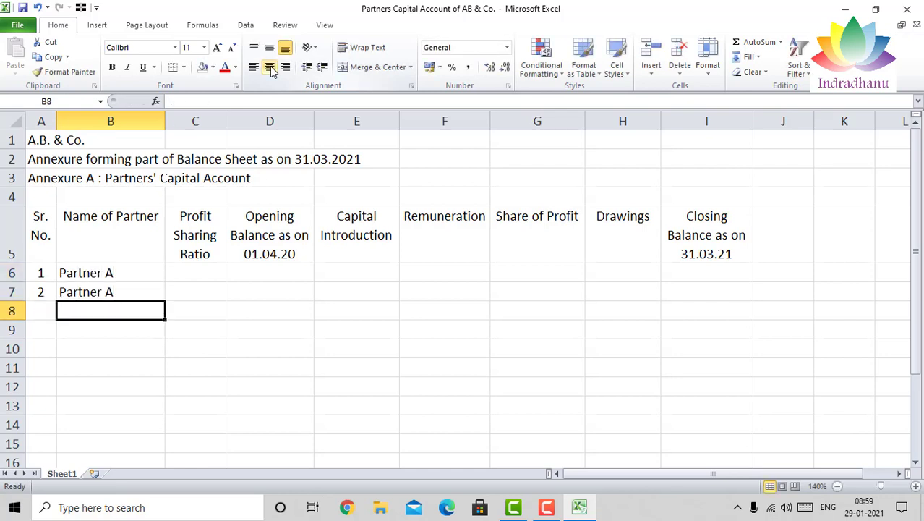
pyautogui.press('Up')
pyautogui.press('F2')
pyautogui.press('BackSpace')
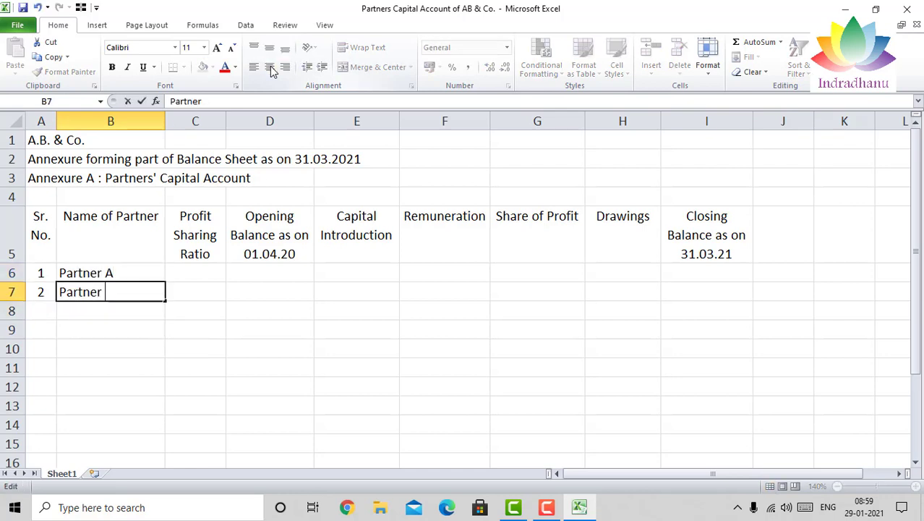
pyautogui.write('B')
pyautogui.press('Return')
# Enter a profit sharing ratio of 50% for each partner in C6 and C7
pyautogui.press('Up')
pyautogui.press('Up')
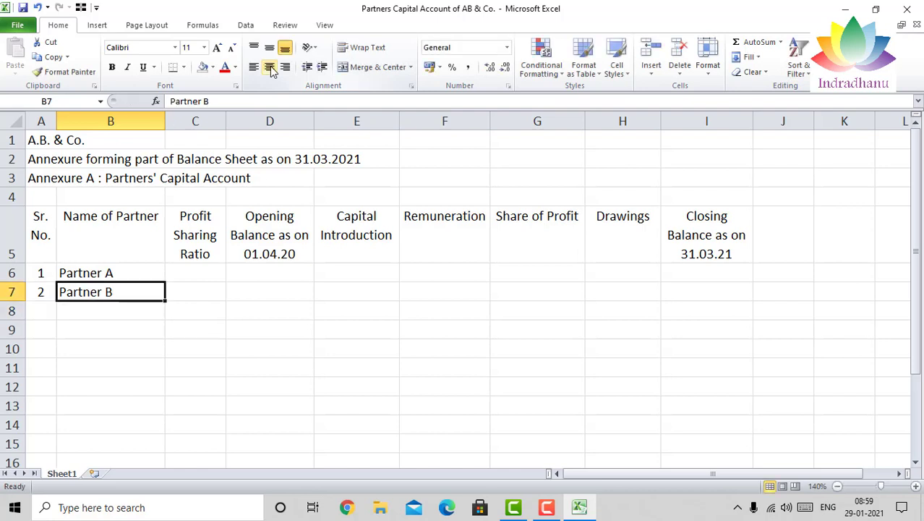
pyautogui.press('Right')
pyautogui.write('50%')
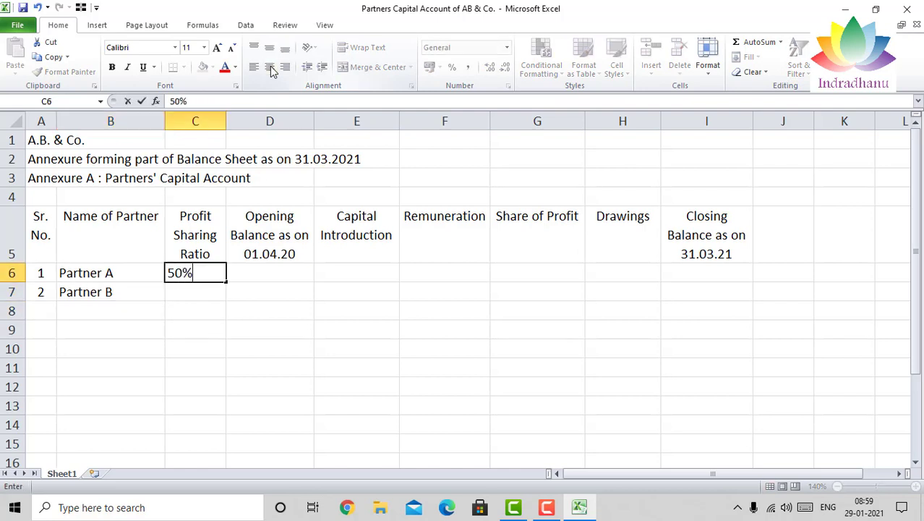
pyautogui.press('Return')
pyautogui.write('50%')
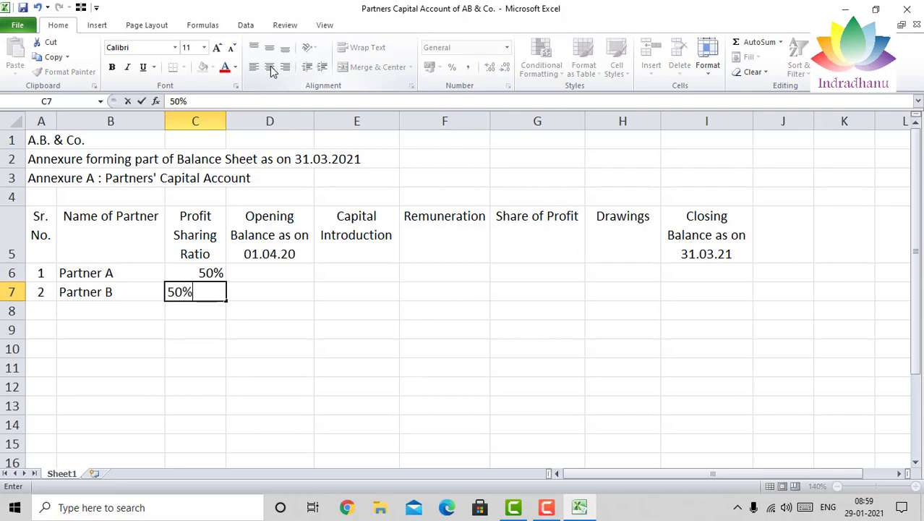
pyautogui.press('Return')
# Centre the profit sharing ratios in C6 and C7 horizontally
pyautogui.press('Up')
pyautogui.press('Up')
pyautogui.hotkey('shift', 'Down')
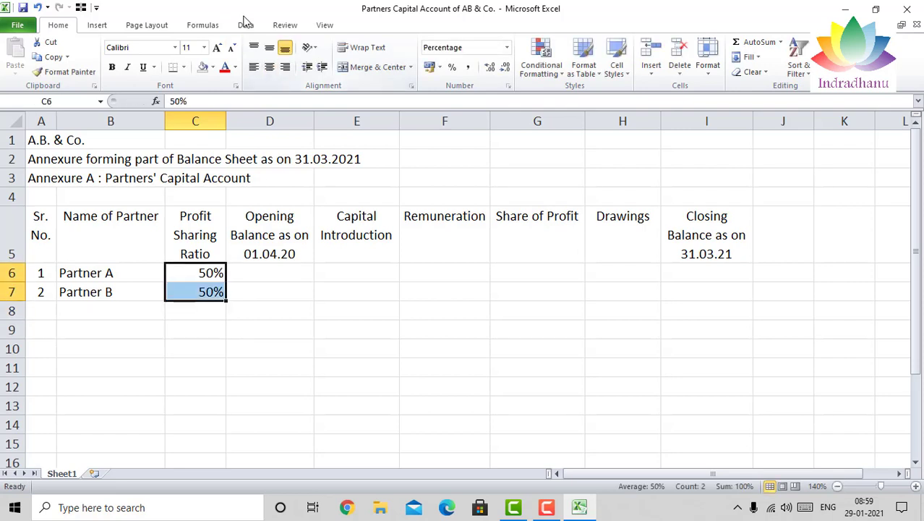
pyautogui.click(270, 67)
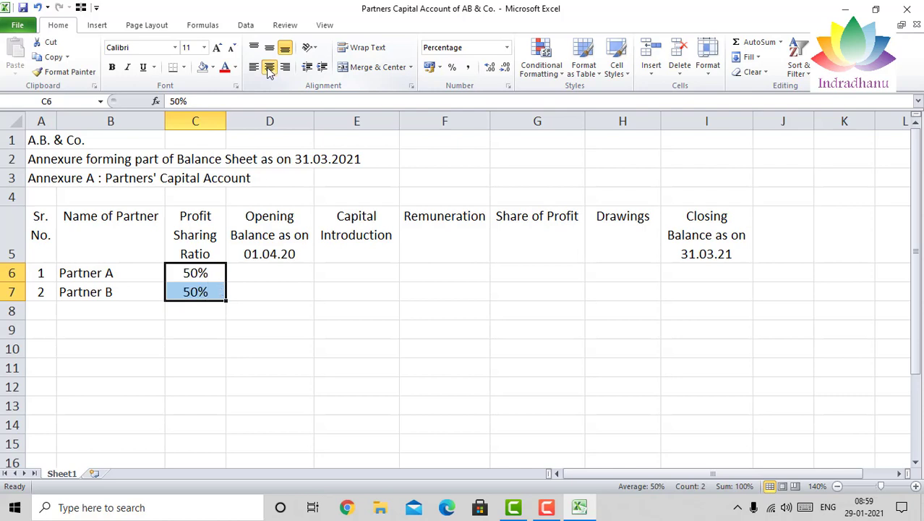
# Enter the opening balances 1230456 for Partner A in D6 and 1530445 for Partner B in D7
pyautogui.press('Right')
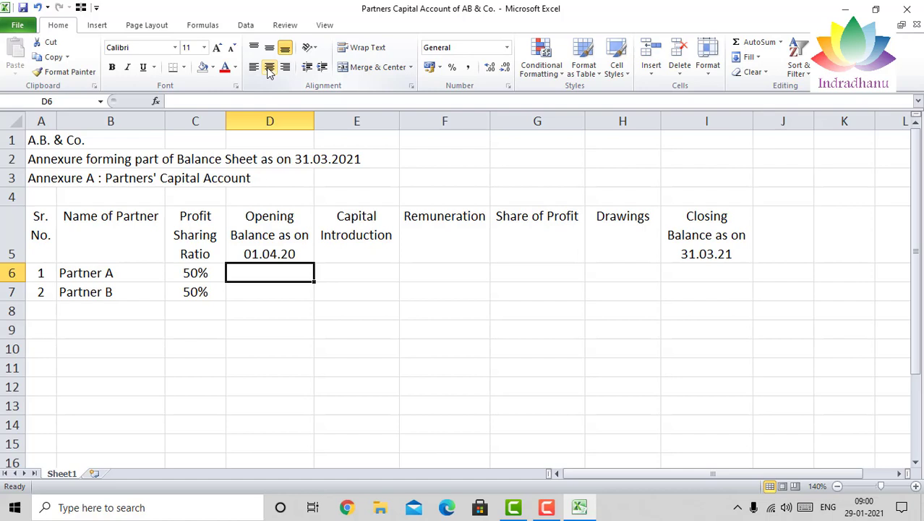
pyautogui.write('12')
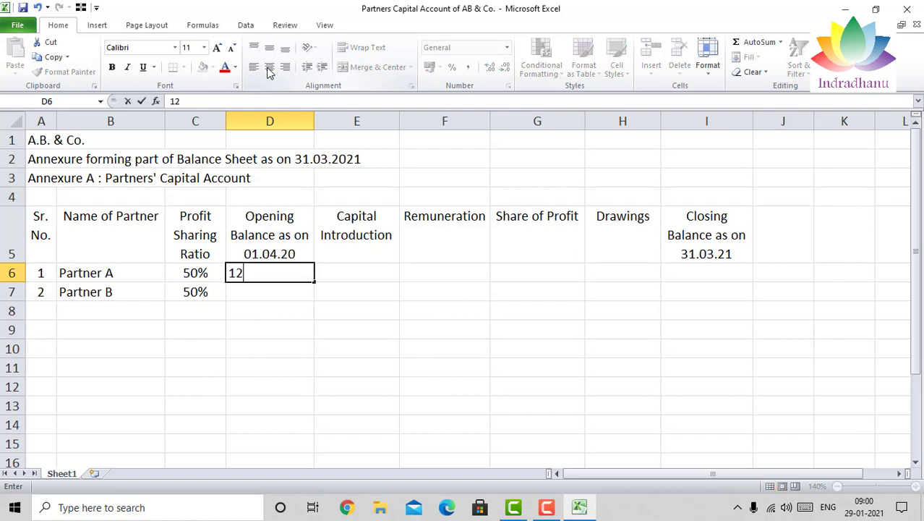
pyautogui.write('30456')
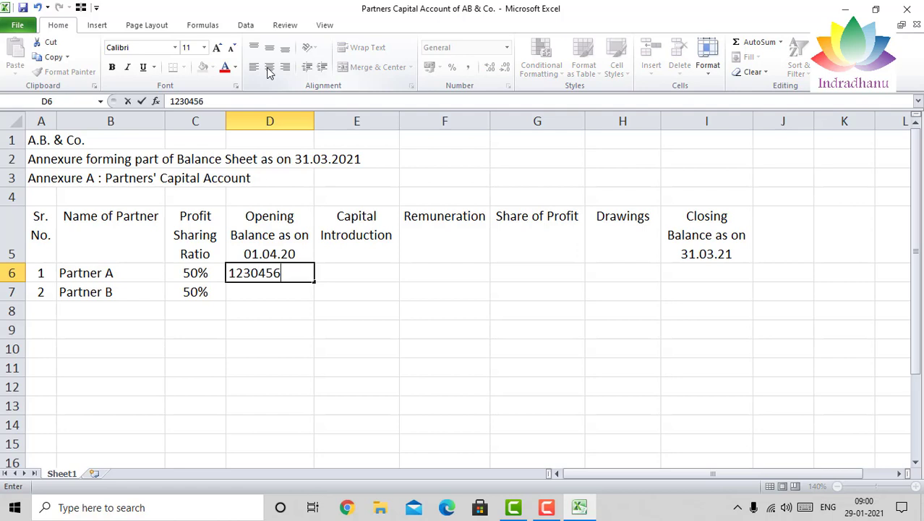
pyautogui.press('Return')
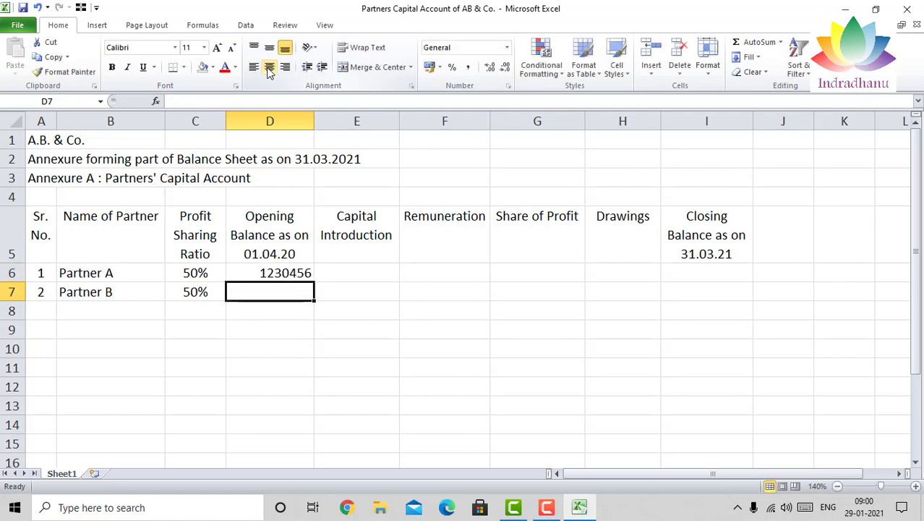
pyautogui.write('1530')
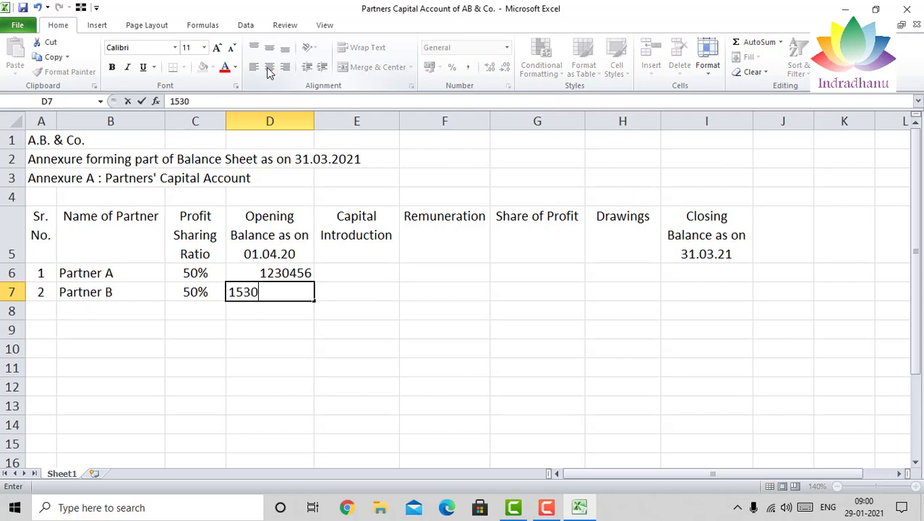
pyautogui.write('445')
pyautogui.press('Return')
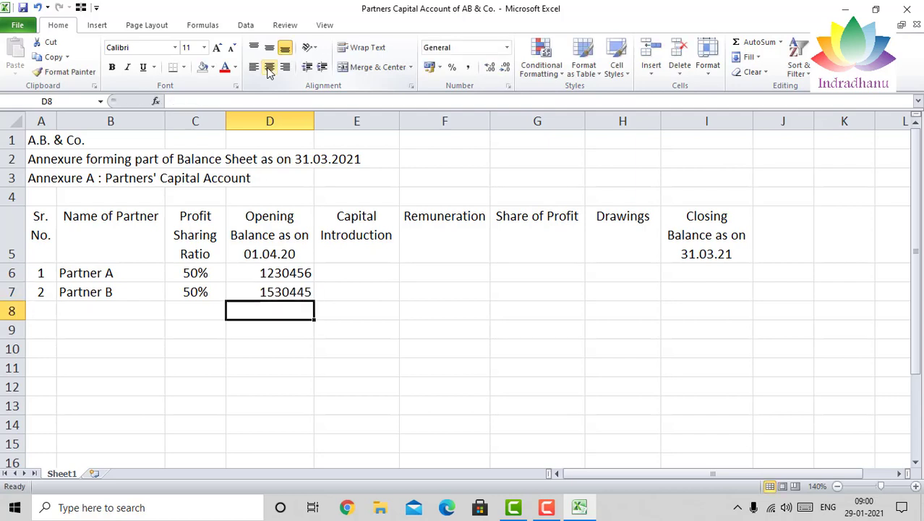
# Enter the capital introduction amounts 525000 for Partner A in E6 and 680000 for Partner B in E7
pyautogui.press('Up')
pyautogui.press('Up')
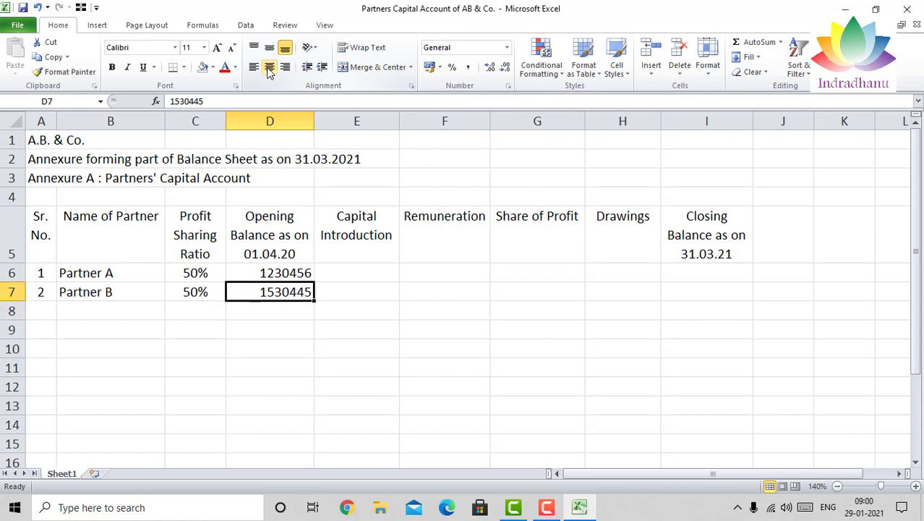
pyautogui.press('Right')
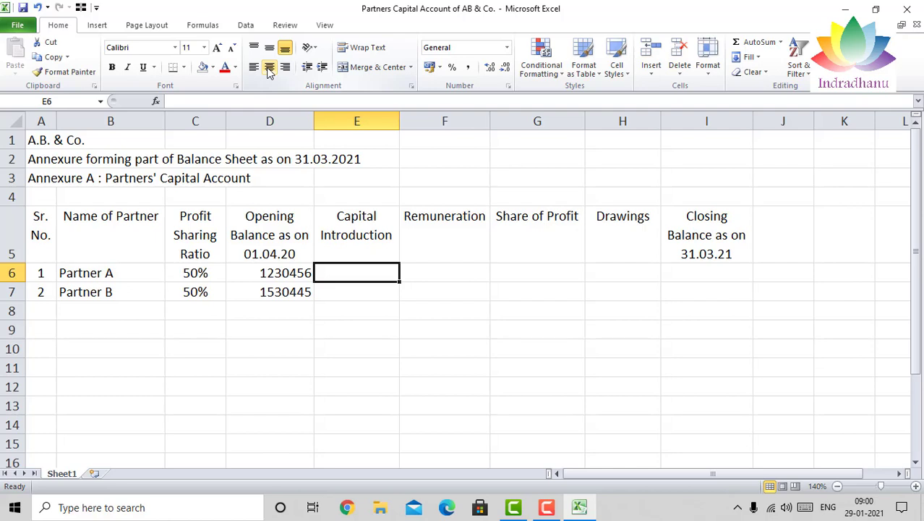
pyautogui.write('525')
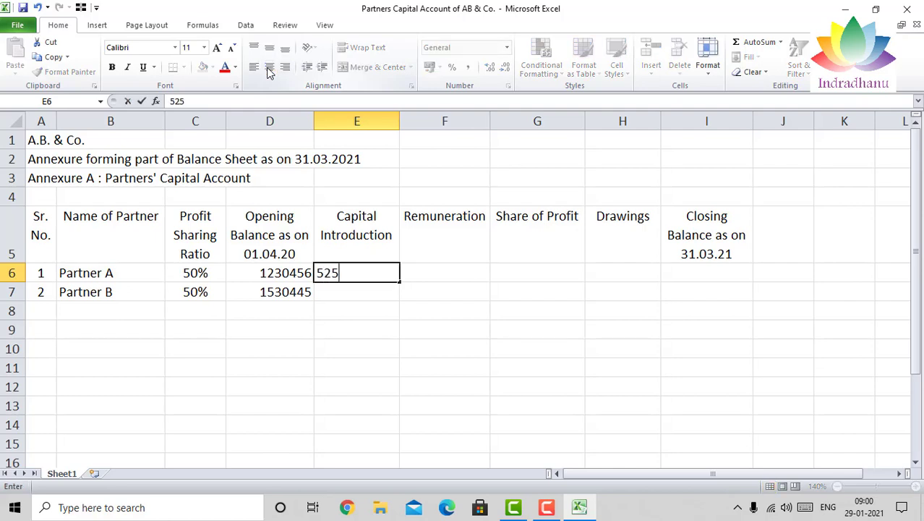
pyautogui.write('0000')
pyautogui.press('BackSpace')
pyautogui.press('Return')
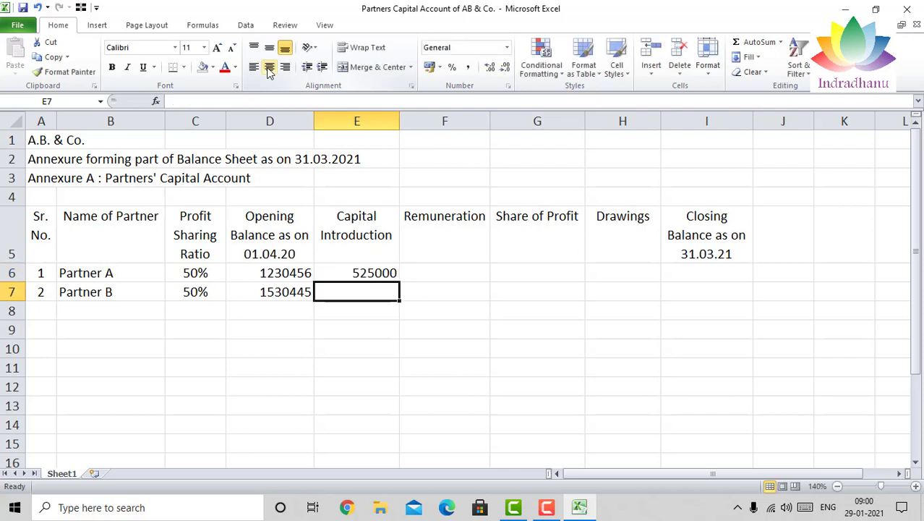
pyautogui.write('680000')
pyautogui.press('Return')
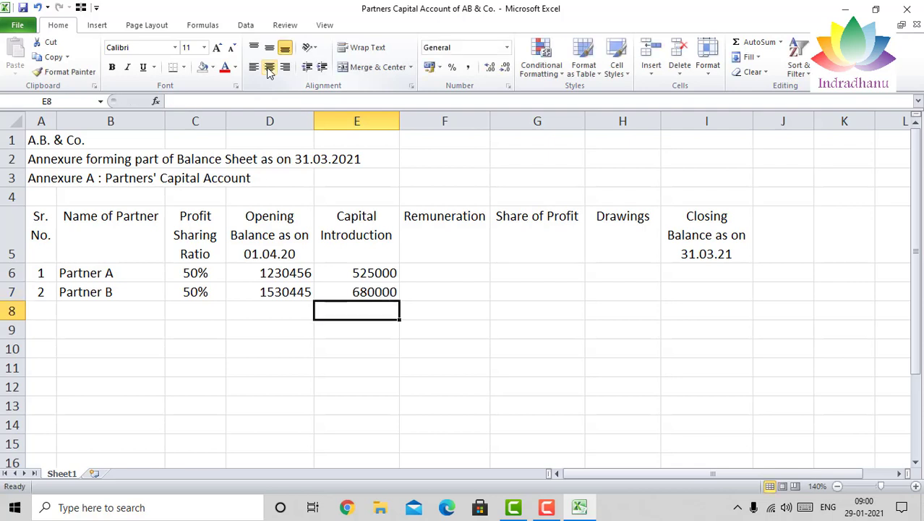
# Enter a remuneration of 750000 for each partner in F6 and F7
pyautogui.press('Up')
pyautogui.press('Up')
pyautogui.press('Right')
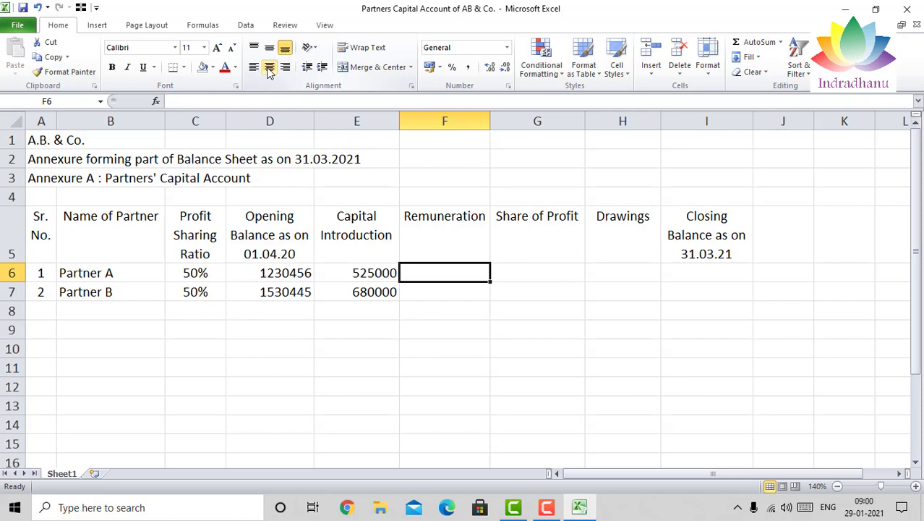
pyautogui.write('7')
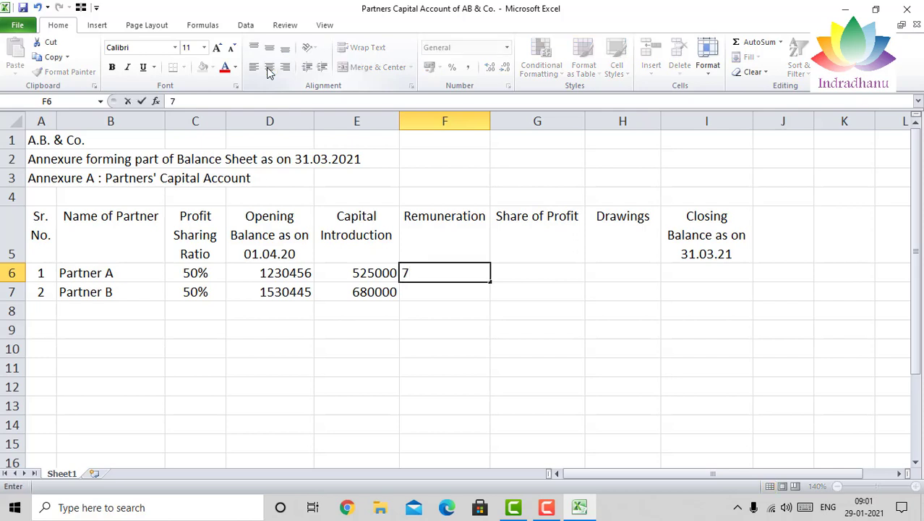
pyautogui.write('50000')
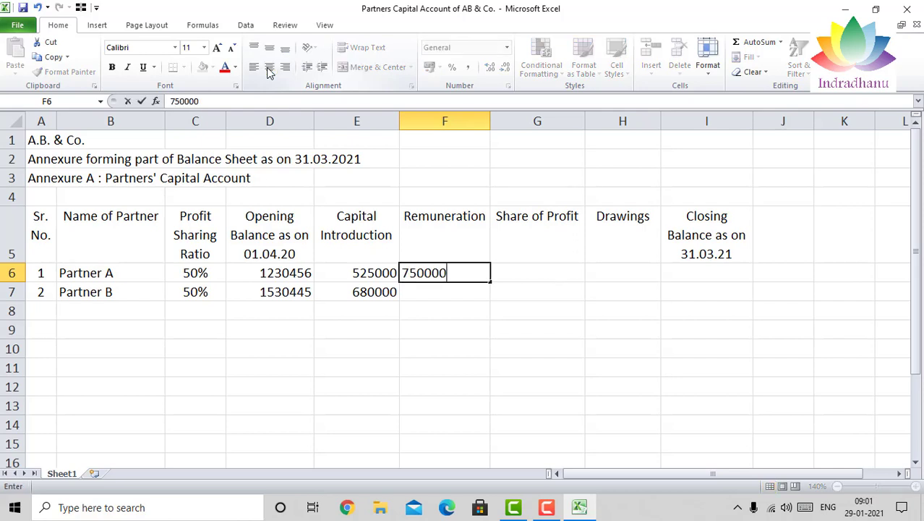
pyautogui.press('Return')
pyautogui.write('750000')
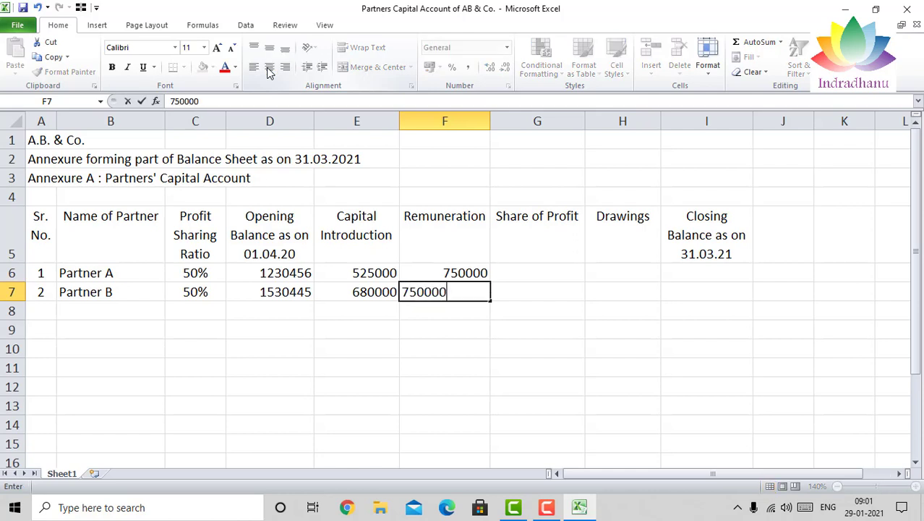
pyautogui.press('Return')
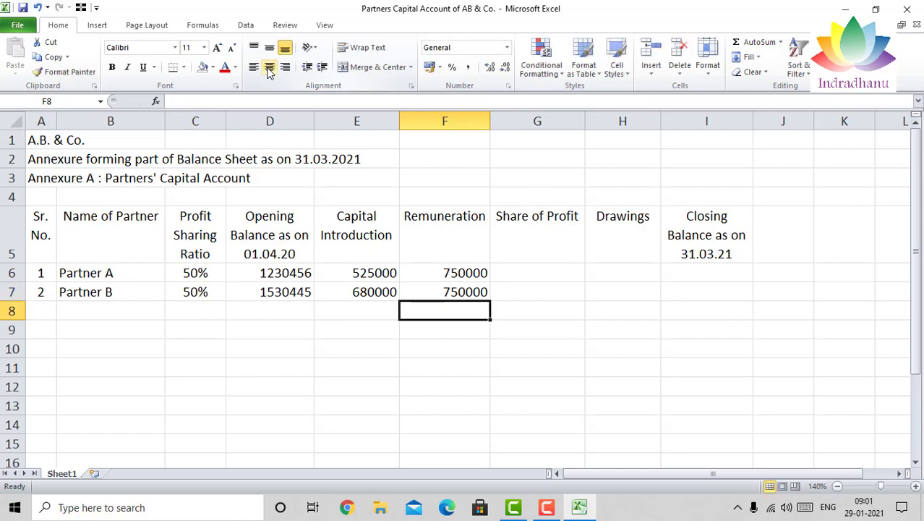
# Enter a share of profit of 324500 for Partner A in G6 and for Partner B in G7
pyautogui.press('Up')
pyautogui.press('Up')
pyautogui.press('Right')
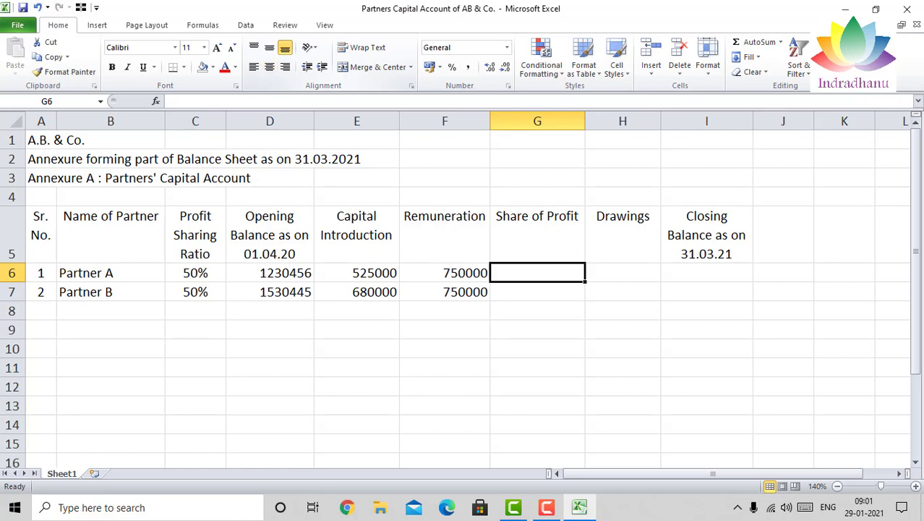
pyautogui.click(207, 277)
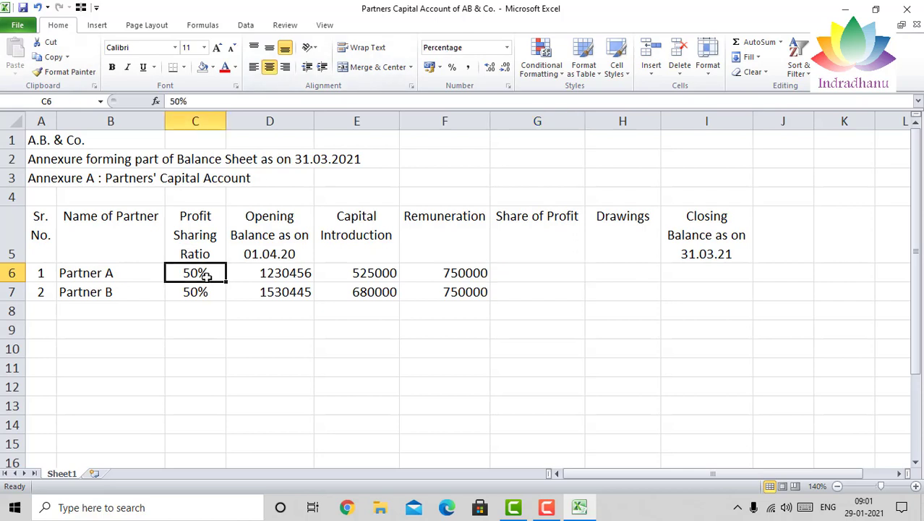
pyautogui.click(541, 280)
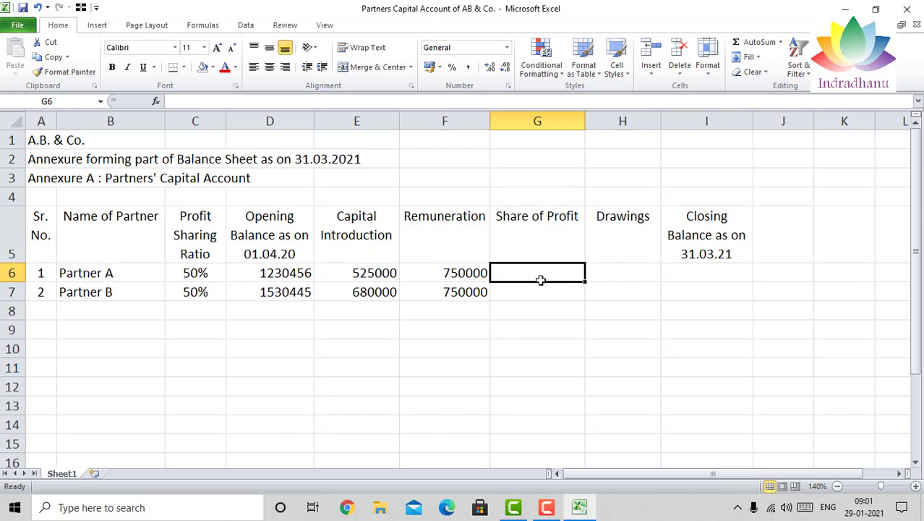
pyautogui.write('3')
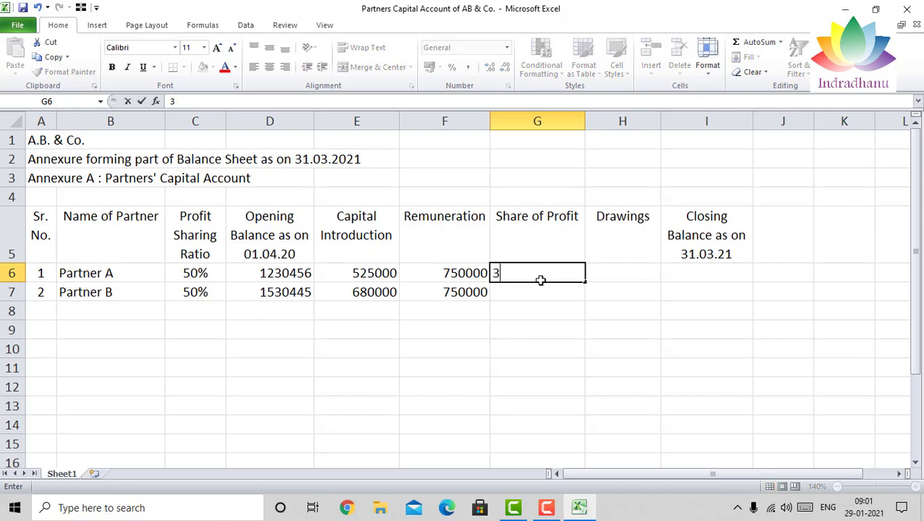
pyautogui.write('24500')
pyautogui.press('Return')
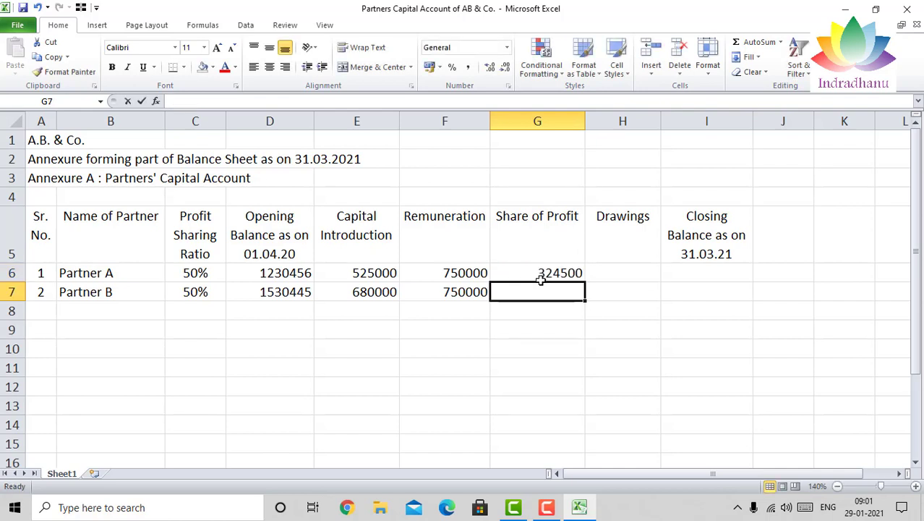
pyautogui.write('324500')
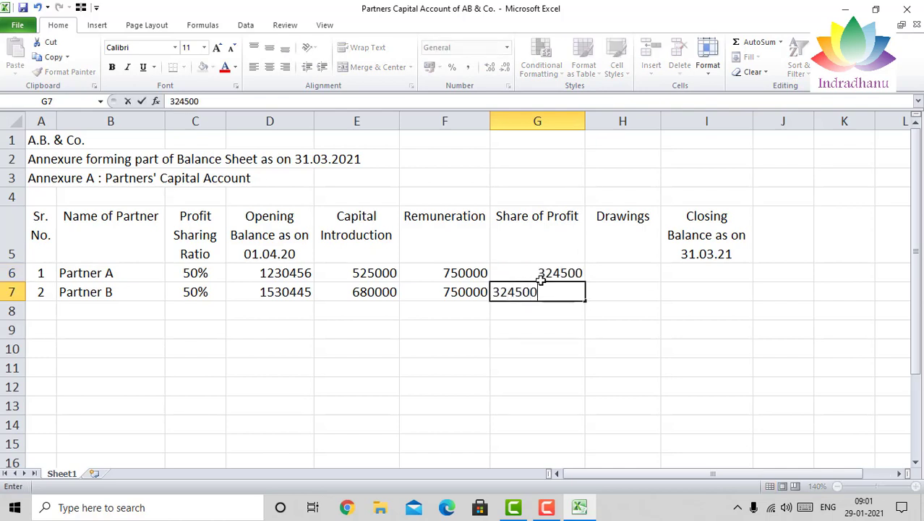
pyautogui.press('Return')
# Enter the drawings 980700 for Partner A in H6 and 1022350 for Partner B in H7
pyautogui.press('Up')
pyautogui.press('Up')
pyautogui.press('Right')
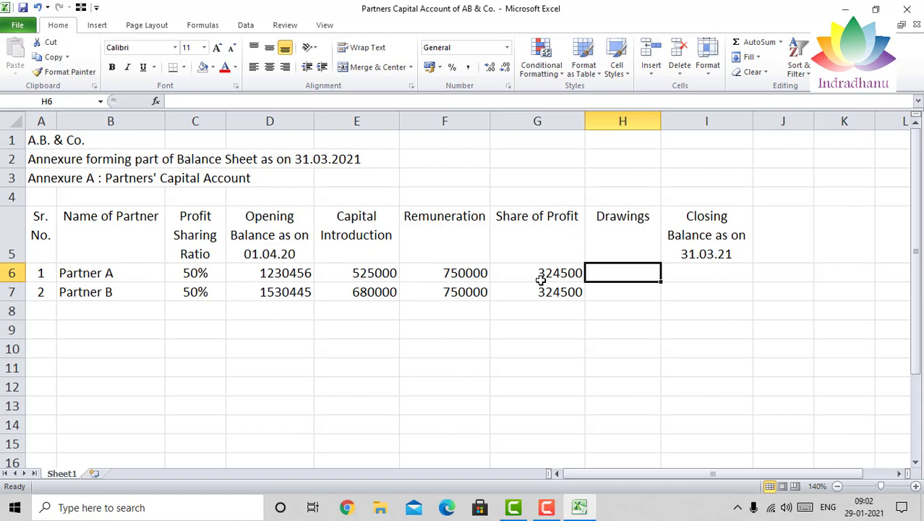
pyautogui.write('98')
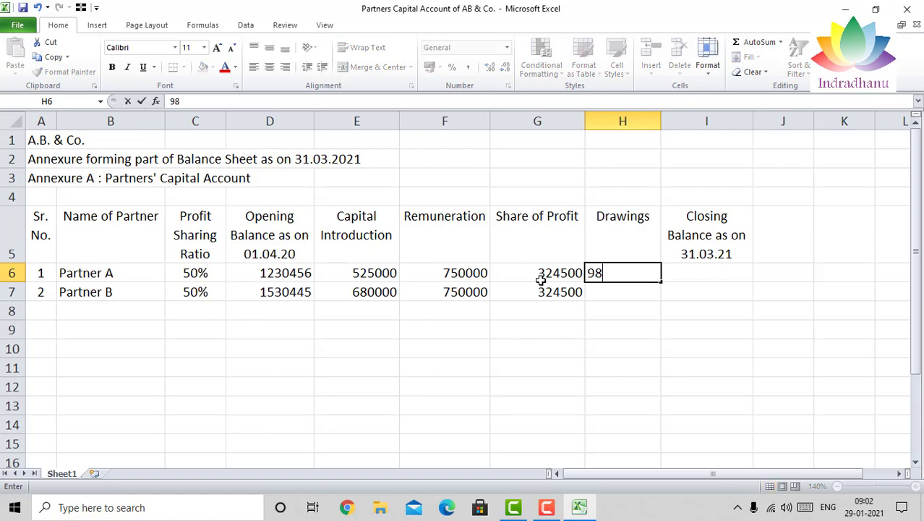
pyautogui.write('0700')
pyautogui.press('Return')
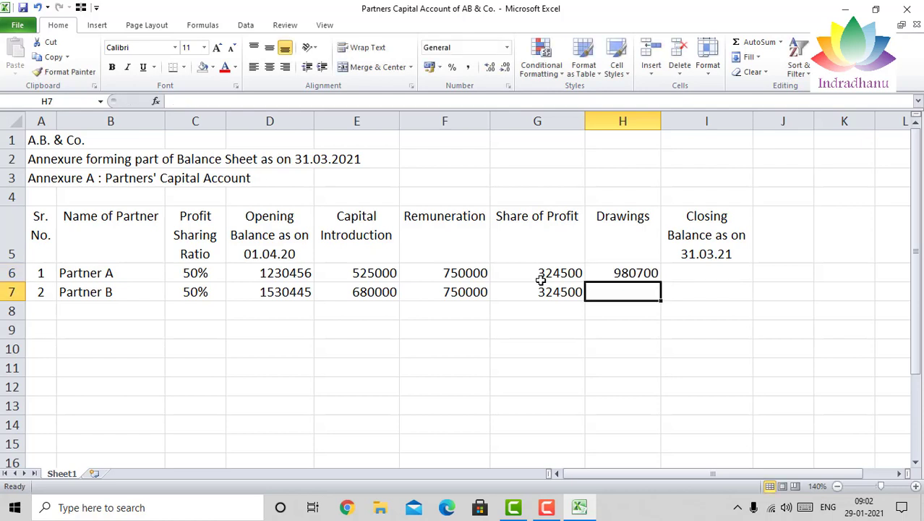
pyautogui.write('10')
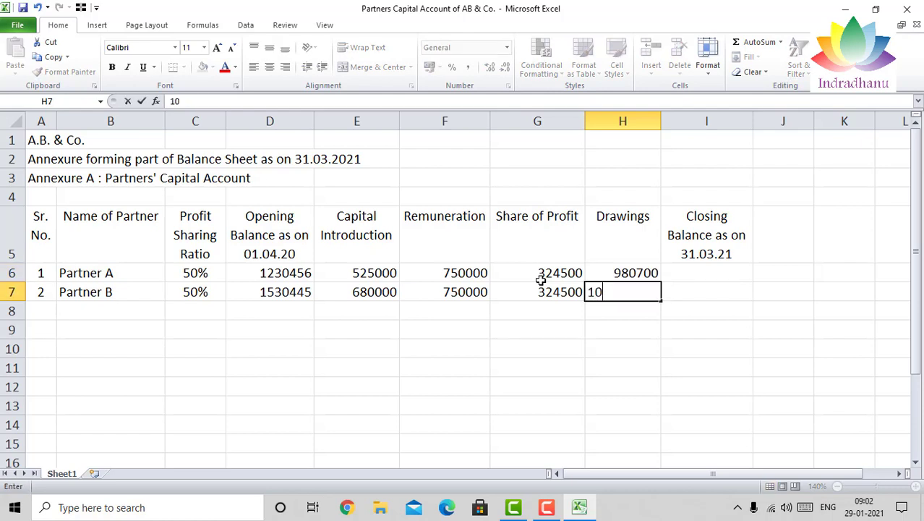
pyautogui.write('22350')
pyautogui.press('Return')
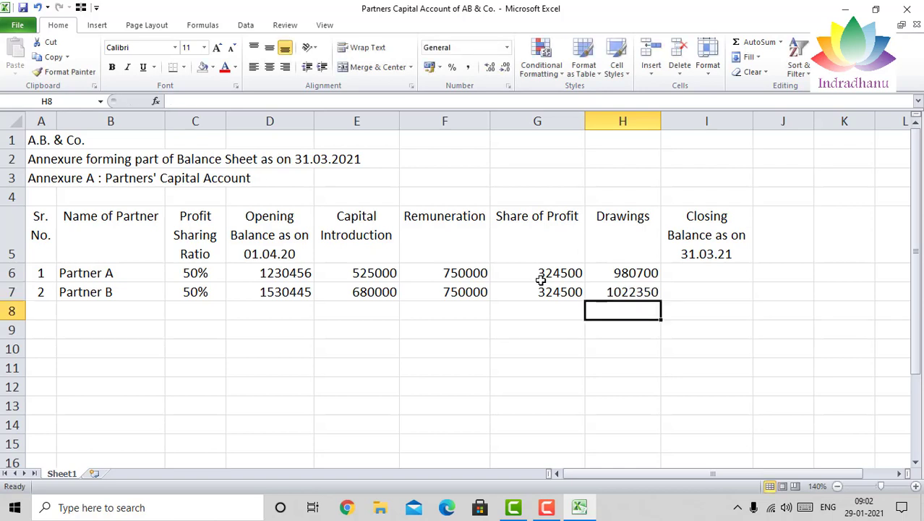
# Calculate Partner A's closing balance in I6 with the formula =D6+E6+F6+G6-H6
pyautogui.press('Up')
pyautogui.press('Up')
pyautogui.press('Right')
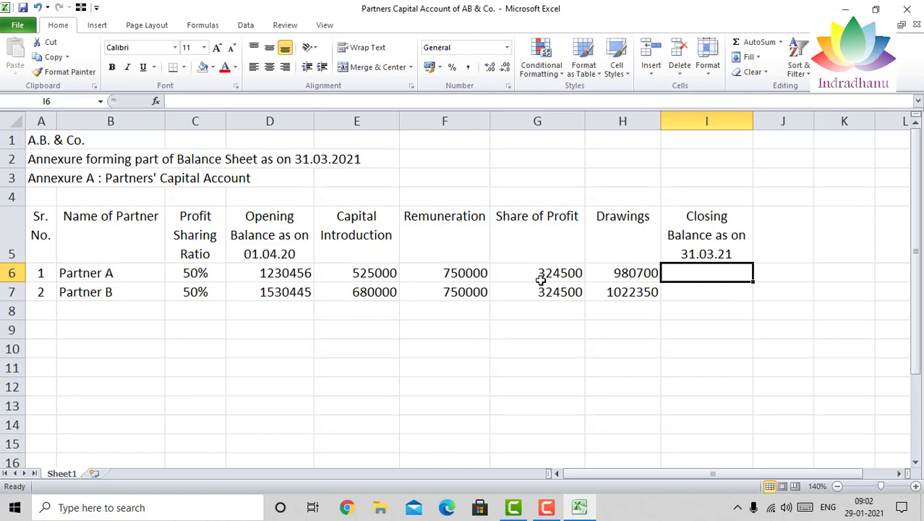
pyautogui.write('=')
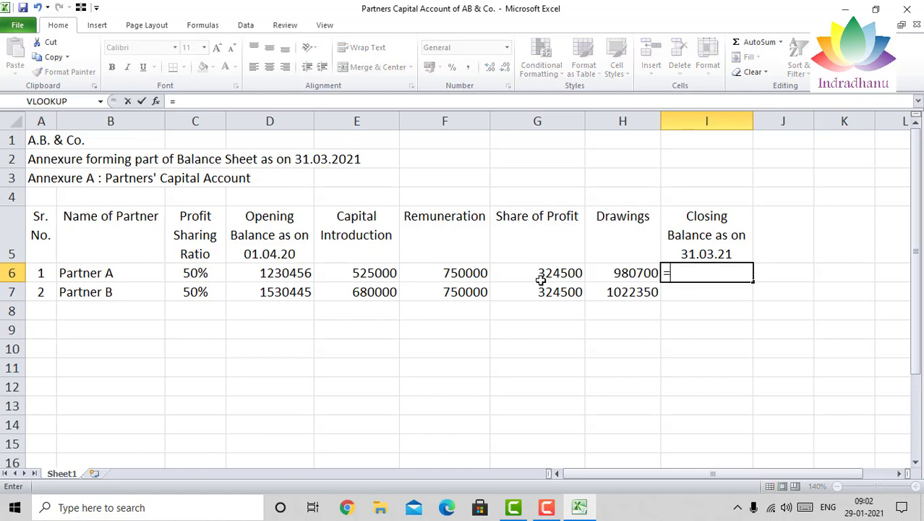
pyautogui.press('Left')
pyautogui.press('Left')
pyautogui.press('Left')
pyautogui.press('Left')
pyautogui.press('Left')
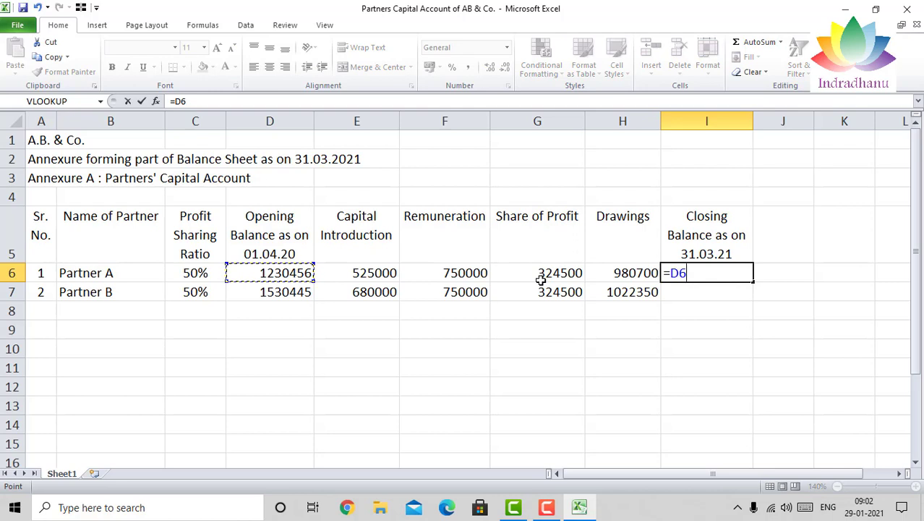
pyautogui.write('+')
pyautogui.press('Left')
pyautogui.press('Left')
pyautogui.press('Left')
pyautogui.press('Left')
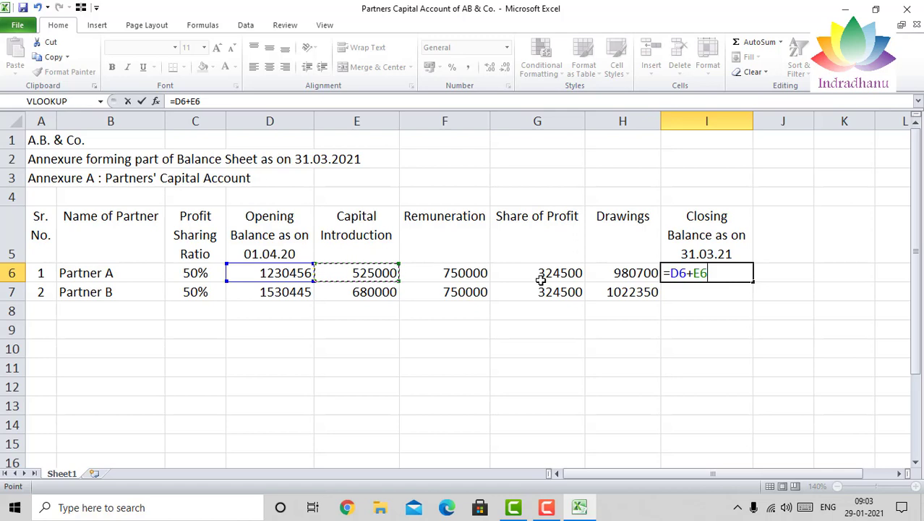
pyautogui.write('+')
pyautogui.press('Left')
pyautogui.press('Left')
pyautogui.press('Left')
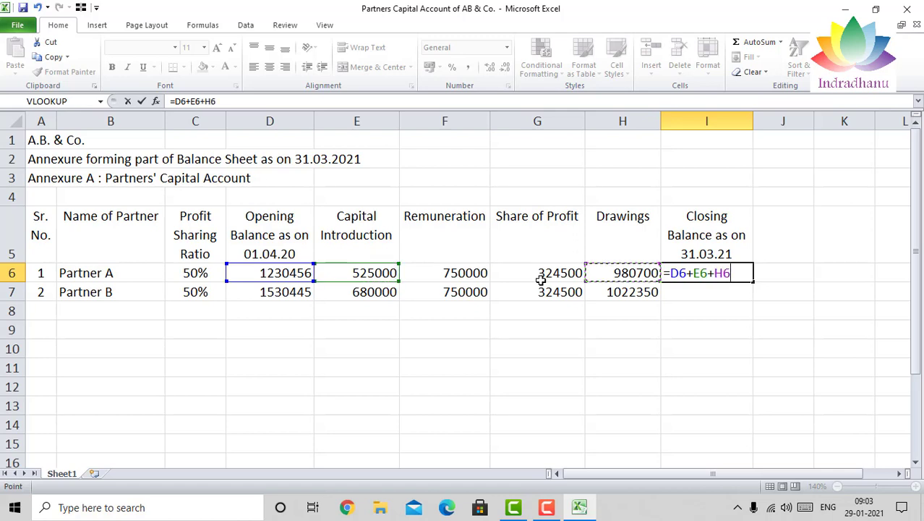
pyautogui.write('+')
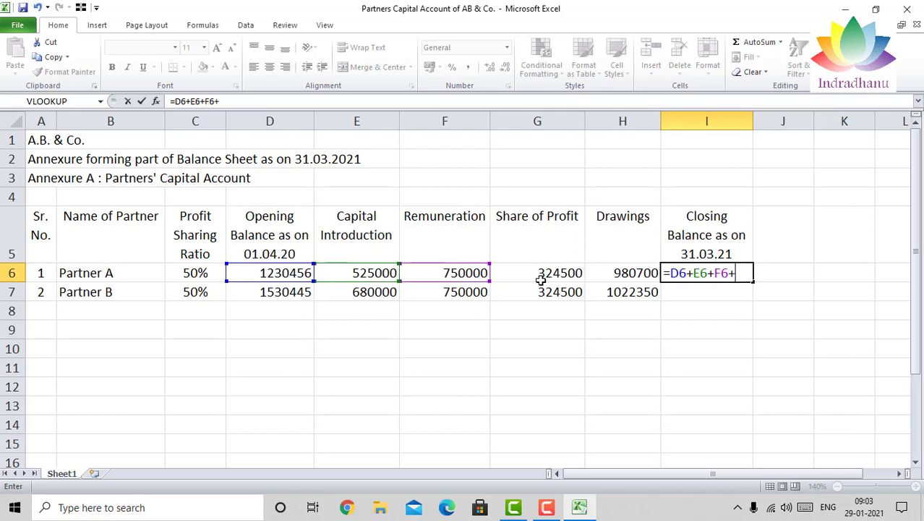
pyautogui.press('Left')
pyautogui.press('Left')
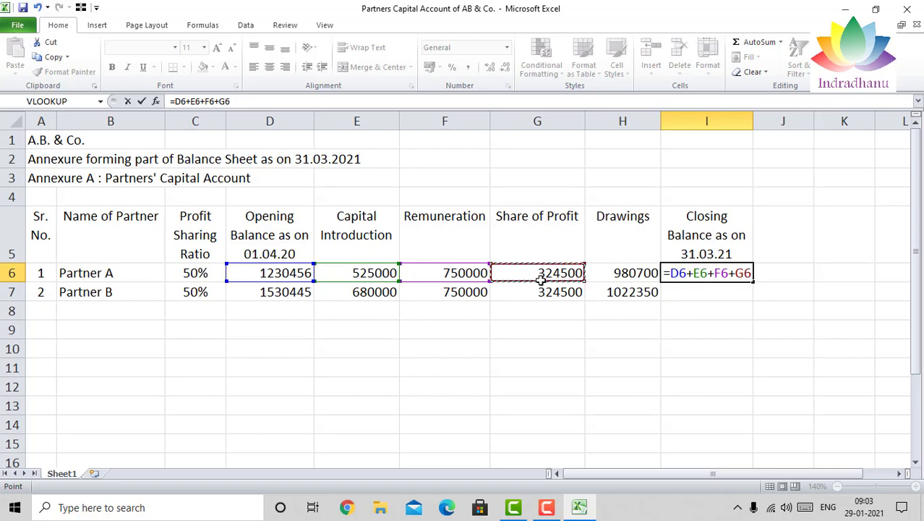
pyautogui.write('-')
pyautogui.press('Left')
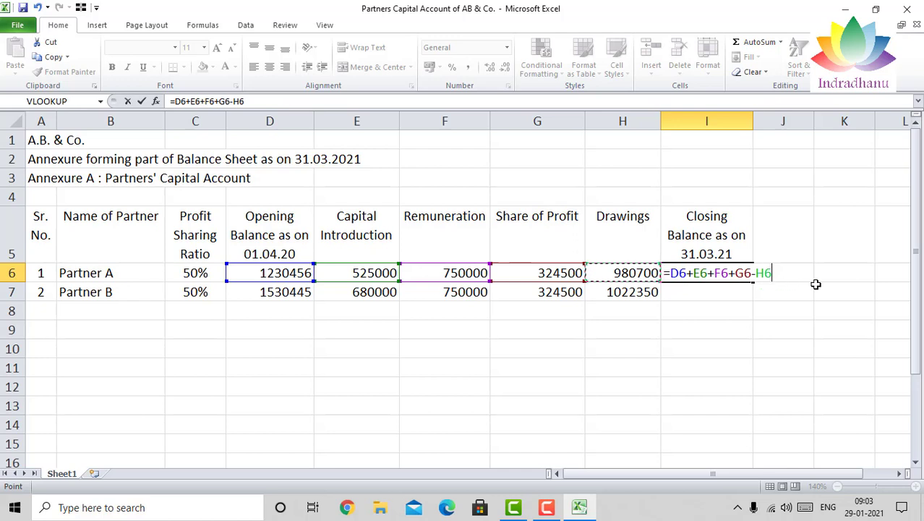
pyautogui.press('Return')
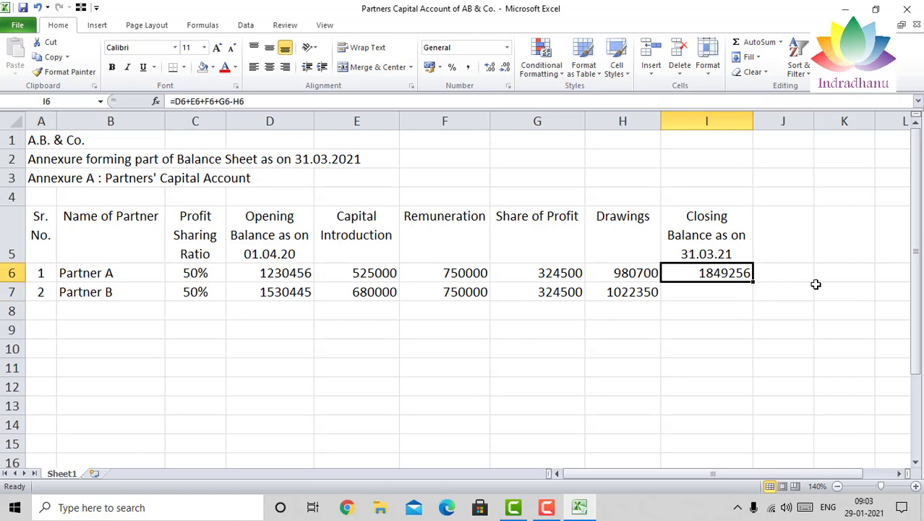
# Copy Partner A's closing balance formula from I6 to I7 for Partner B
pyautogui.hotkey('ctrl', 'c')
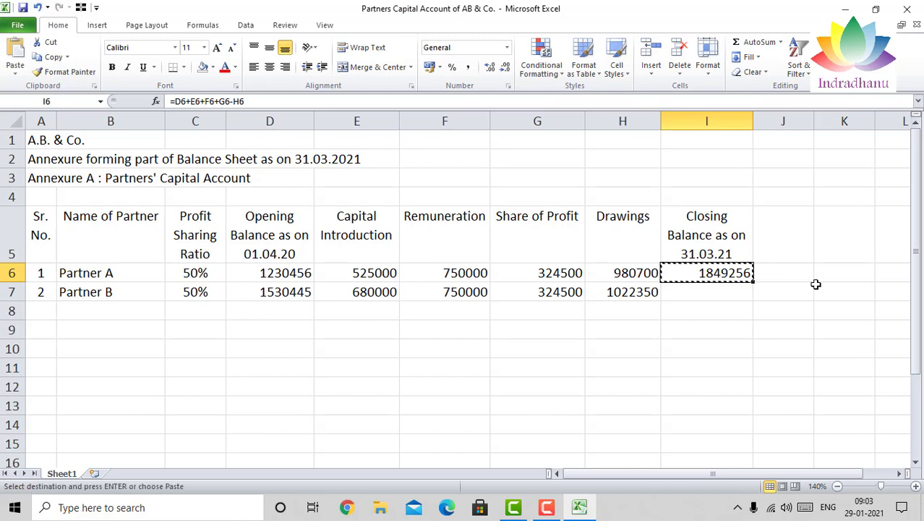
pyautogui.press('Down')
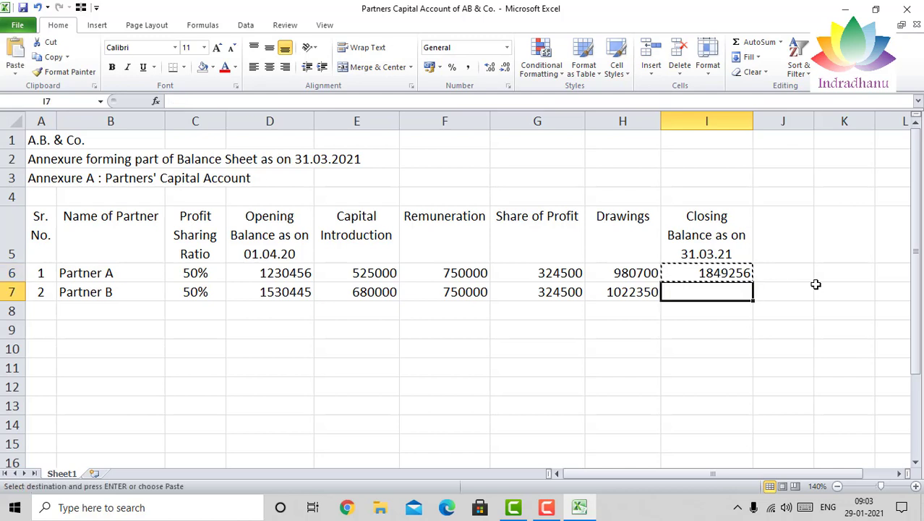
pyautogui.press('Return')
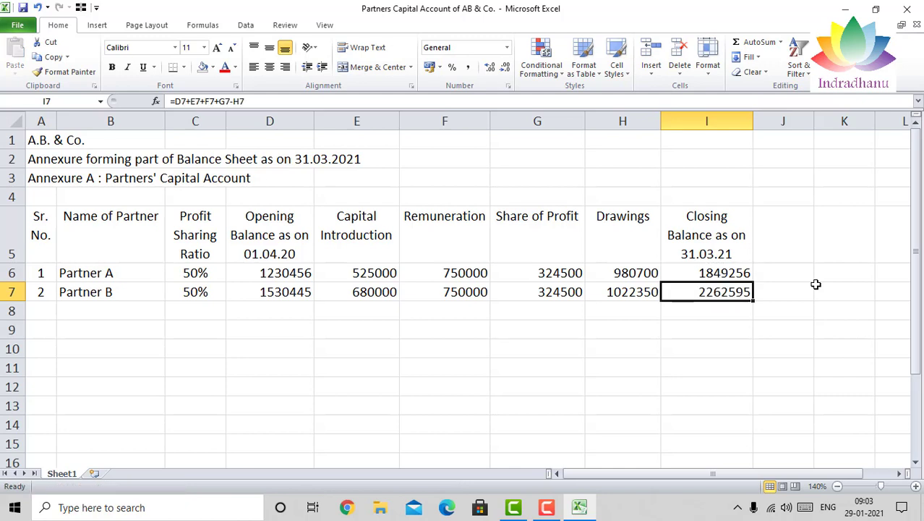
# Label the totals row by entering Total in B9
pyautogui.press('Left')
pyautogui.press('Left')
pyautogui.press('Left')
pyautogui.press('Down')
pyautogui.press('Left')
pyautogui.press('Left')
pyautogui.press('Left')
pyautogui.press('Down')
pyautogui.press('Left')
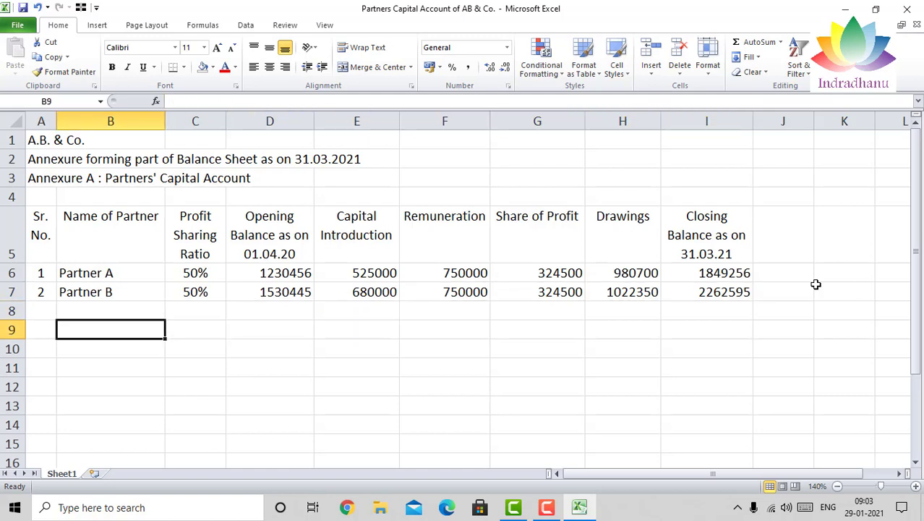
pyautogui.write('Total')
pyautogui.press('Return')
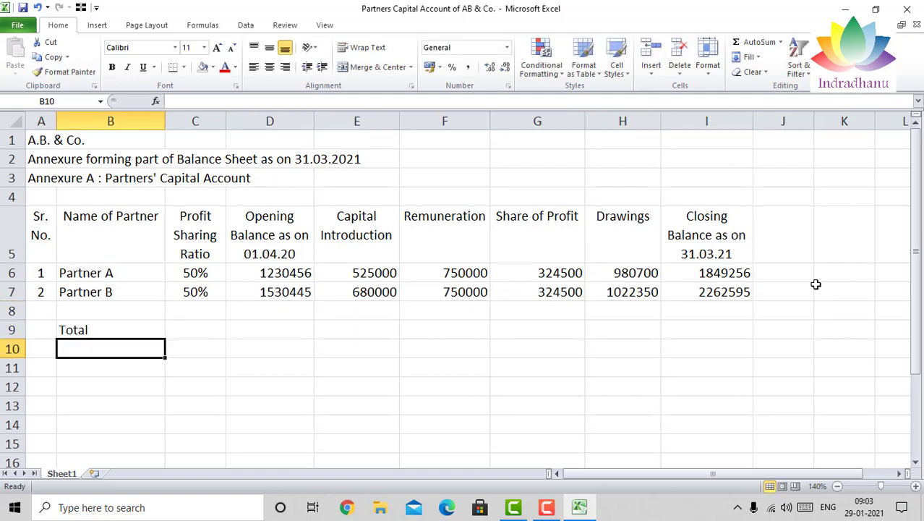
# Total the opening balances in D9 by applying AutoSum over D6 to D8
pyautogui.press('Up')
pyautogui.press('Right')
pyautogui.press('Right')
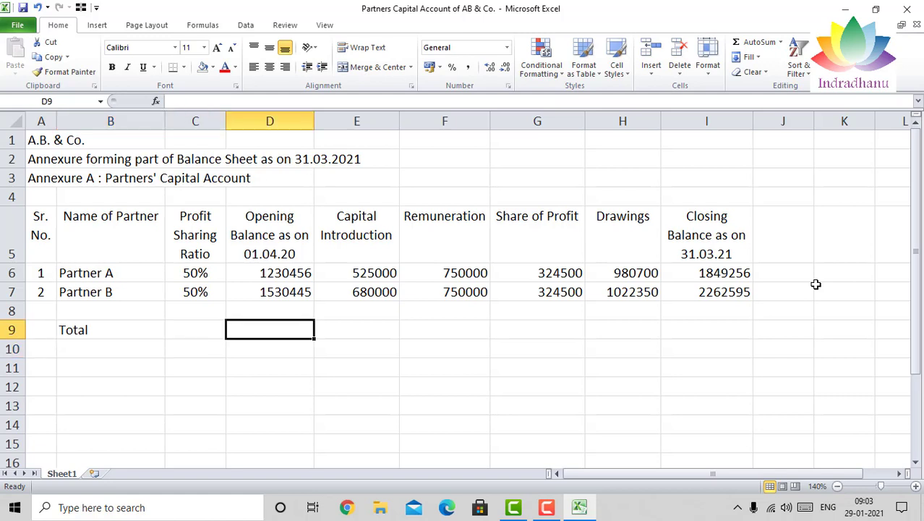
pyautogui.hotkey('shift', 'Up')
pyautogui.hotkey('shift', 'Up')
pyautogui.hotkey('shift', 'Up')
pyautogui.hotkey('shift', 'Up')
pyautogui.hotkey('shift', 'Down')
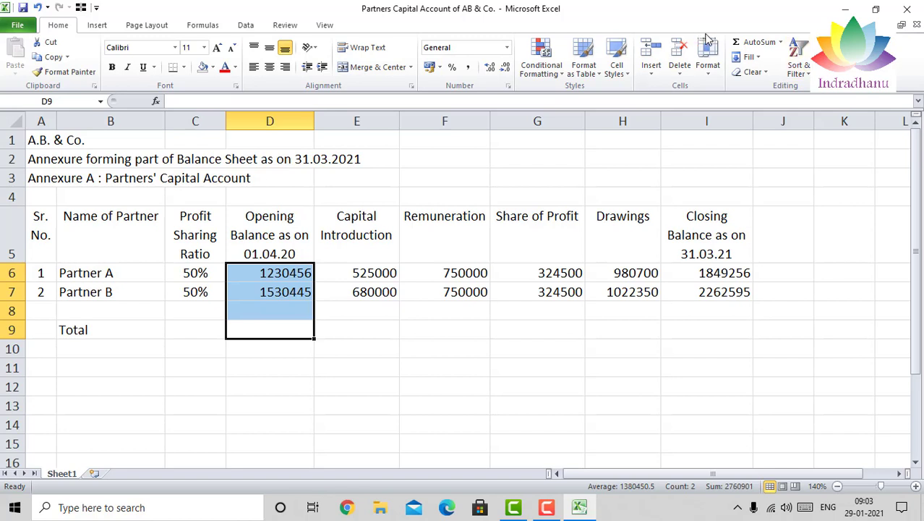
pyautogui.click(747, 46)
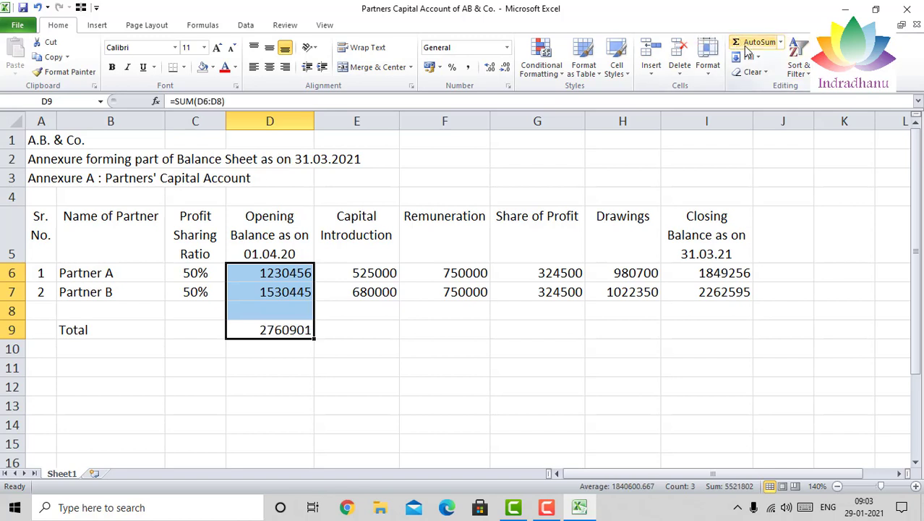
# Total the capital introduction amounts in E9 by applying AutoSum over E6 to E8
pyautogui.press('Down')
pyautogui.press('Right')
pyautogui.press('Up')
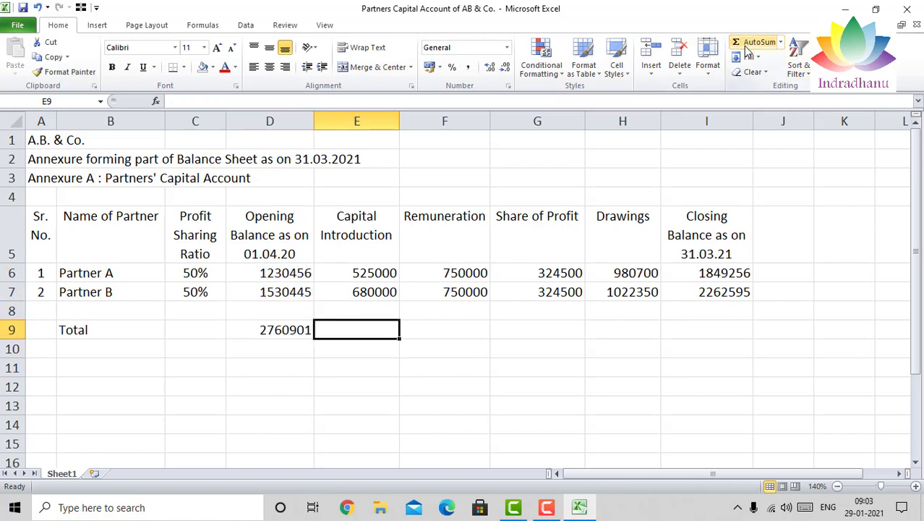
pyautogui.hotkey('shift', 'Up')
pyautogui.hotkey('shift', 'Up')
pyautogui.hotkey('shift', 'Up')
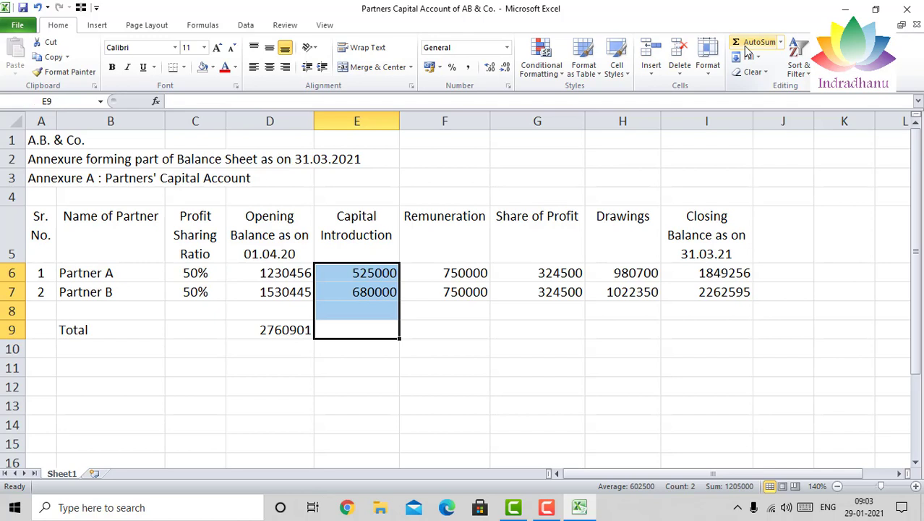
pyautogui.click(751, 45)
# Total the partners' remuneration in F9 by applying AutoSum over F6 to F8
pyautogui.press('Down')
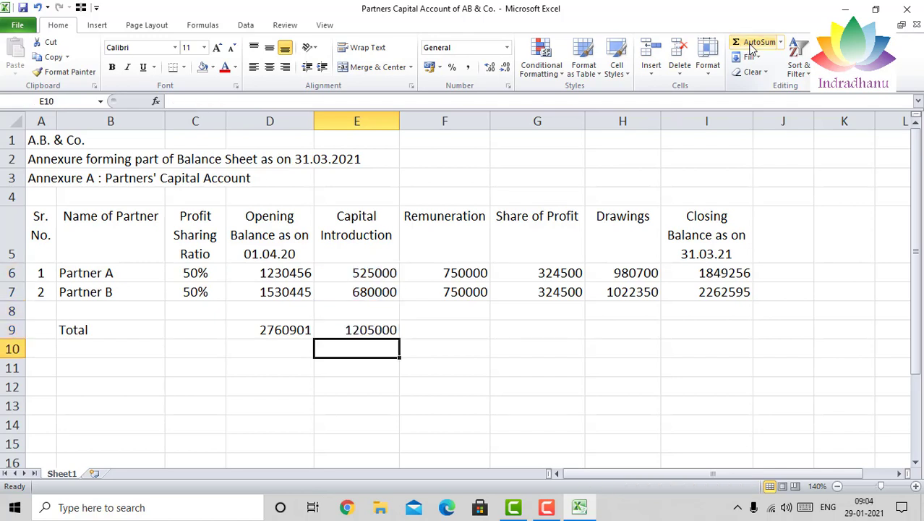
pyautogui.press('Up')
pyautogui.press('Right')
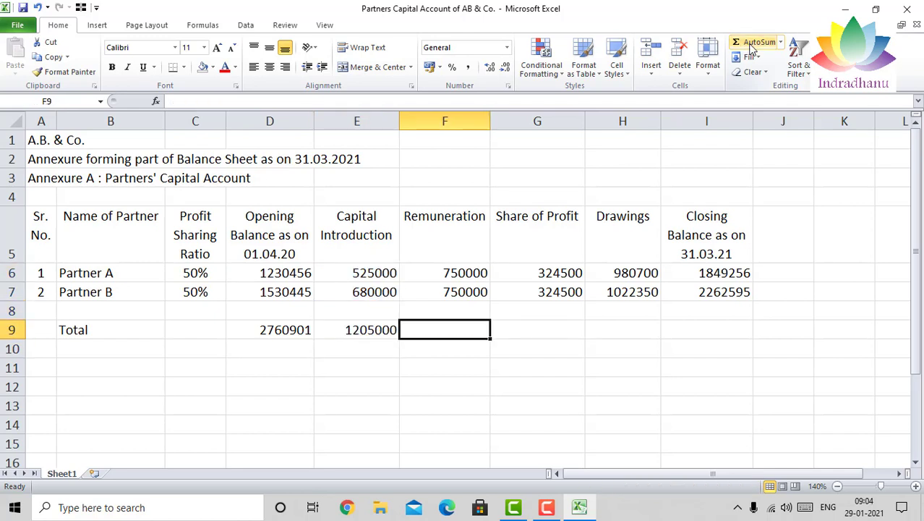
pyautogui.hotkey('shift', 'Up')
pyautogui.hotkey('shift', 'Up')
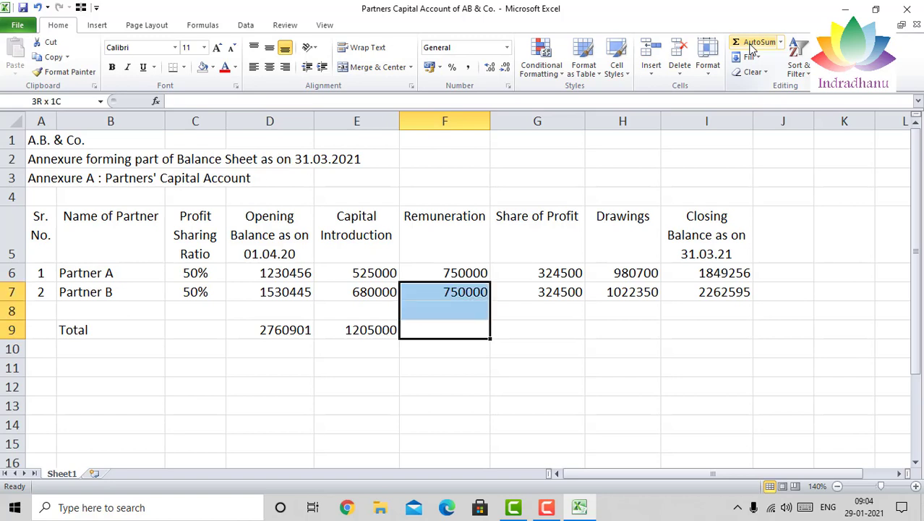
pyautogui.hotkey('shift', 'Up')
pyautogui.click(751, 47)
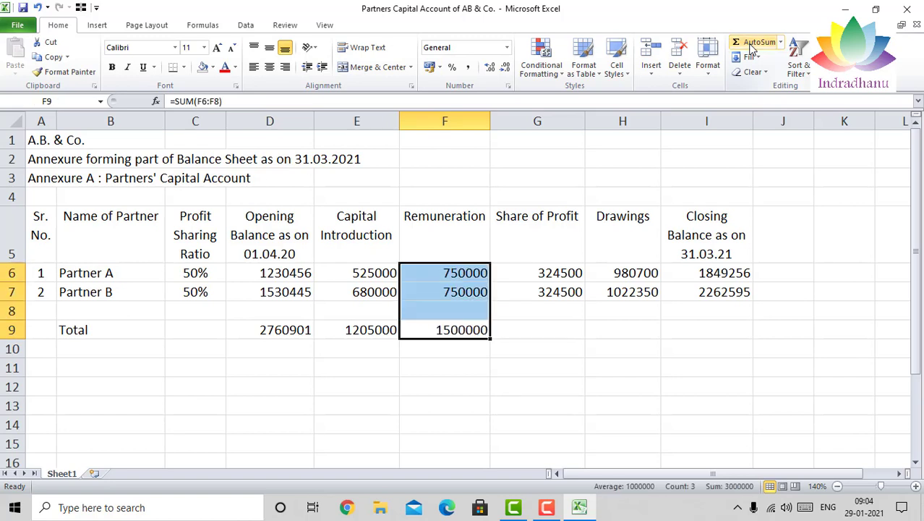
pyautogui.press('Down')
pyautogui.press('Up')
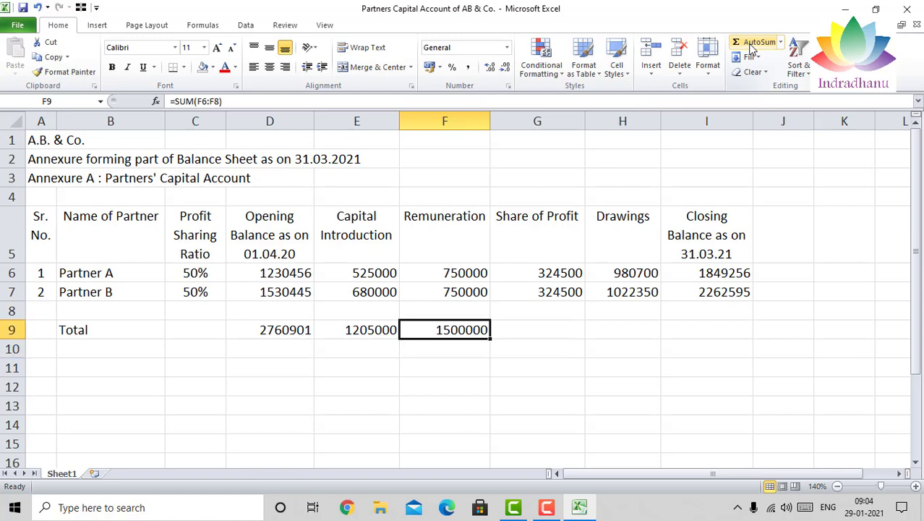
# Copy the remuneration total formula from F9 into G9 to I9
pyautogui.hotkey('ctrl', 'c')
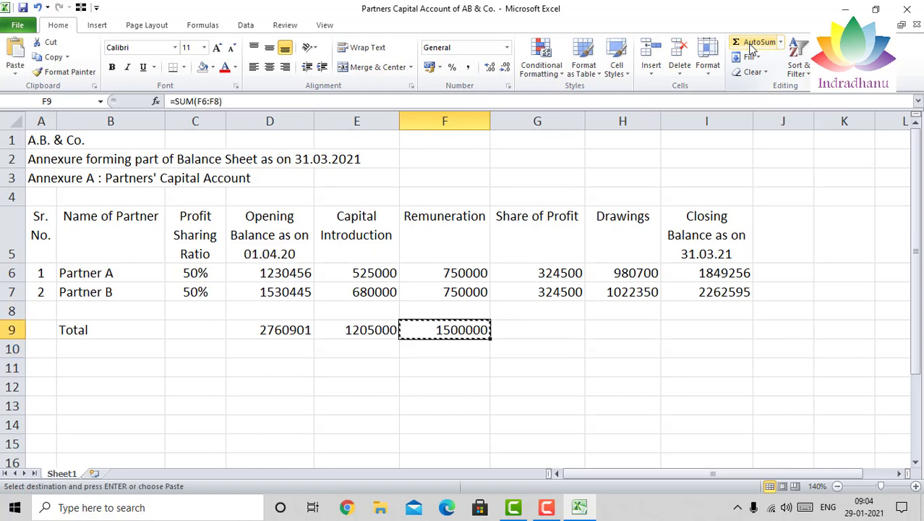
pyautogui.press('Right')
pyautogui.hotkey('shift', 'Right')
pyautogui.hotkey('shift', 'Right')
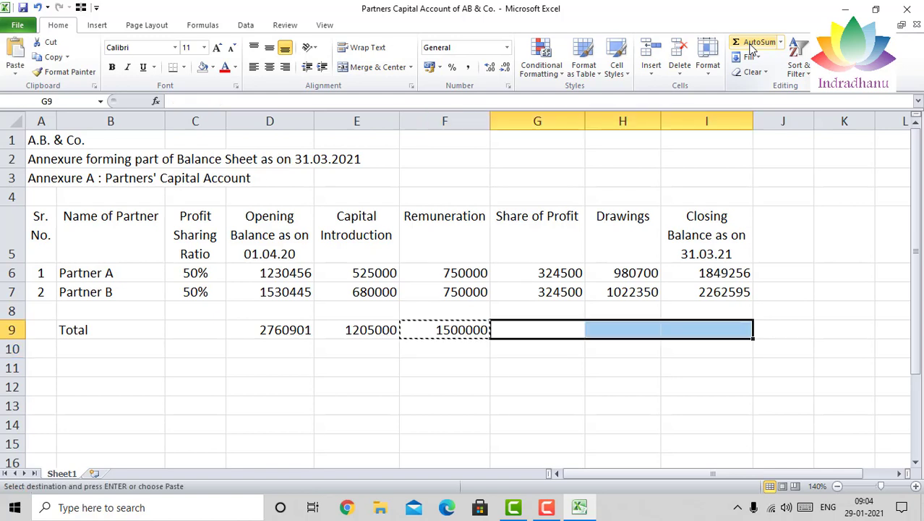
pyautogui.press('Return')
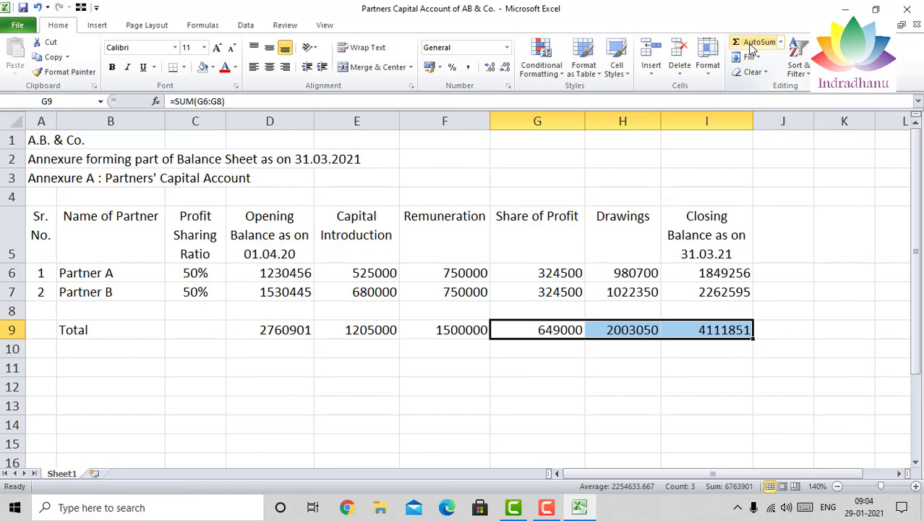
# Clear the totals in cells D9 to I9
pyautogui.press('Left')
pyautogui.press('Left')
pyautogui.press('Left')
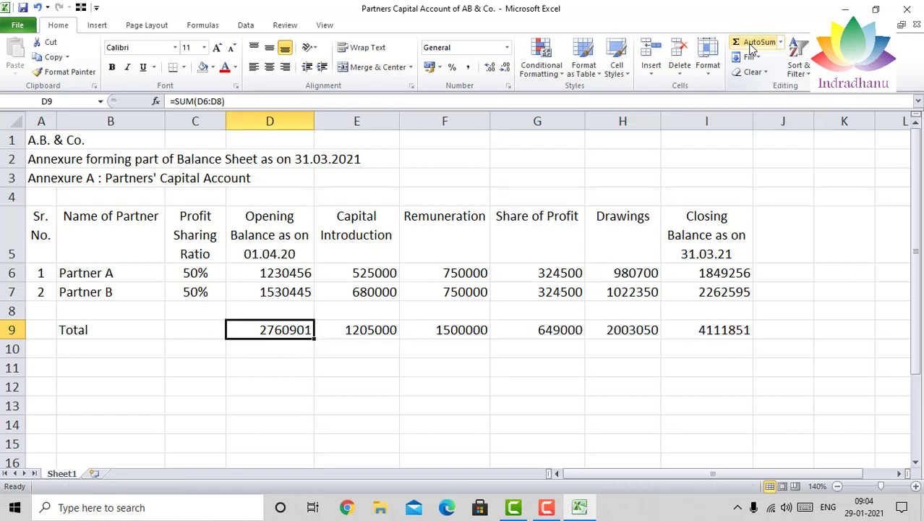
pyautogui.hotkey('shift', 'Right')
pyautogui.hotkey('shift', 'Right')
pyautogui.hotkey('shift', 'Right')
pyautogui.hotkey('shift', 'Right')
pyautogui.hotkey('shift', 'Right')
pyautogui.press('Delete')
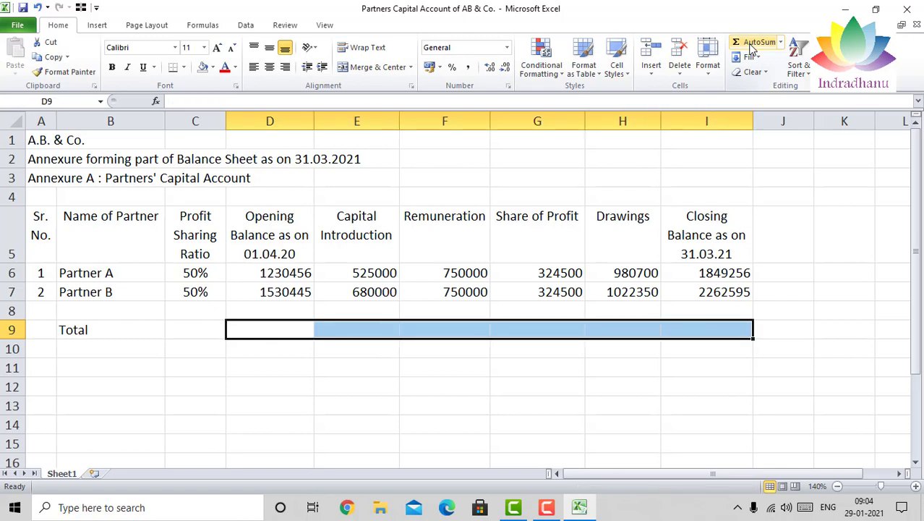
pyautogui.press('Left')
pyautogui.press('Right')
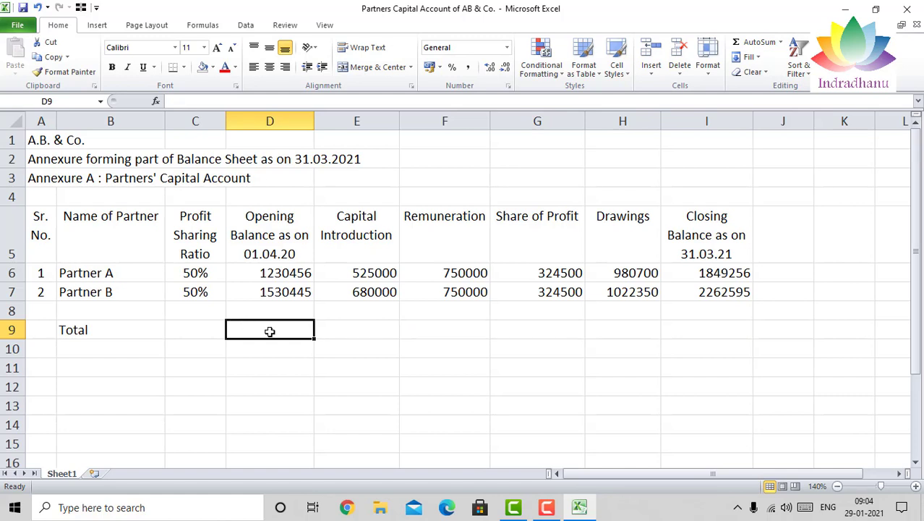
# Total the opening balances in D9 by applying AutoSum to the range D6 to D9
pyautogui.hotkey('shift', 'Up')
pyautogui.hotkey('shift', 'Up')
pyautogui.hotkey('shift', 'Up')
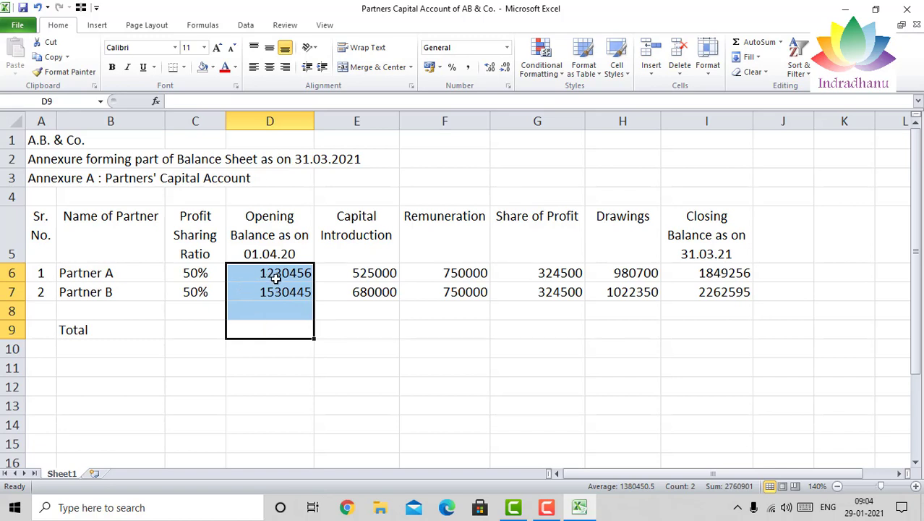
pyautogui.click(757, 47)
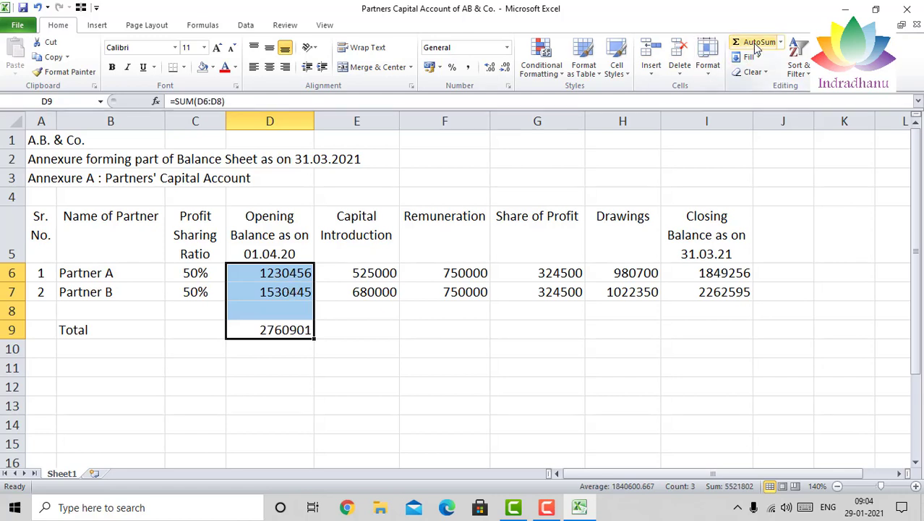
# Copy the opening balance total formula from D9 into E9 to I9
pyautogui.click(279, 327)
pyautogui.hotkey('ctrl', 'c')
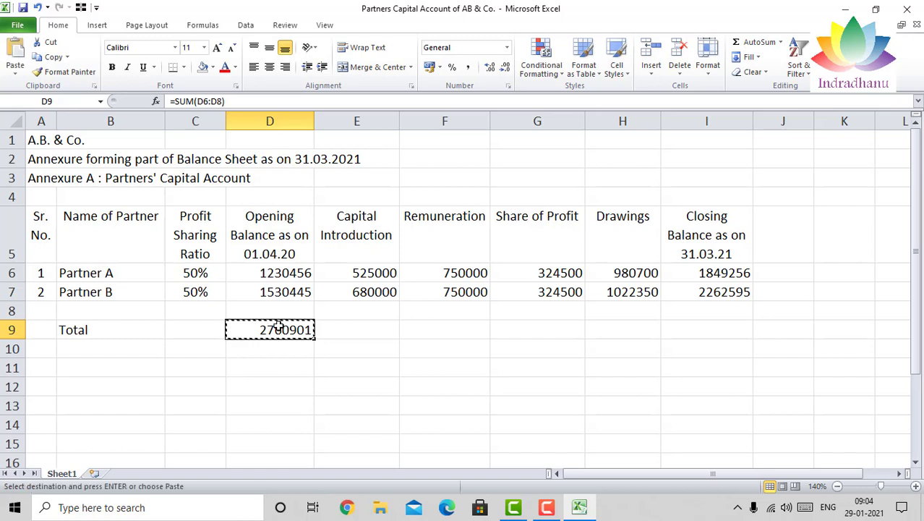
pyautogui.press('Right')
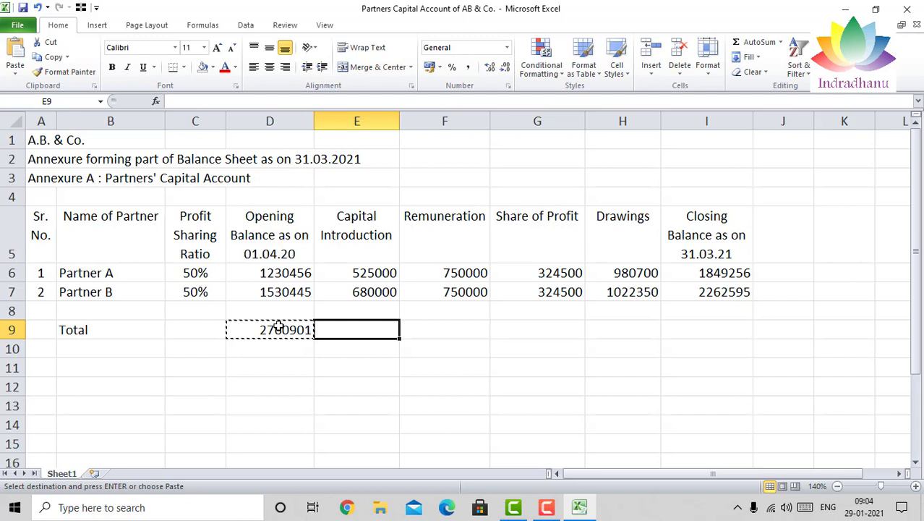
pyautogui.hotkey('shift', 'Right')
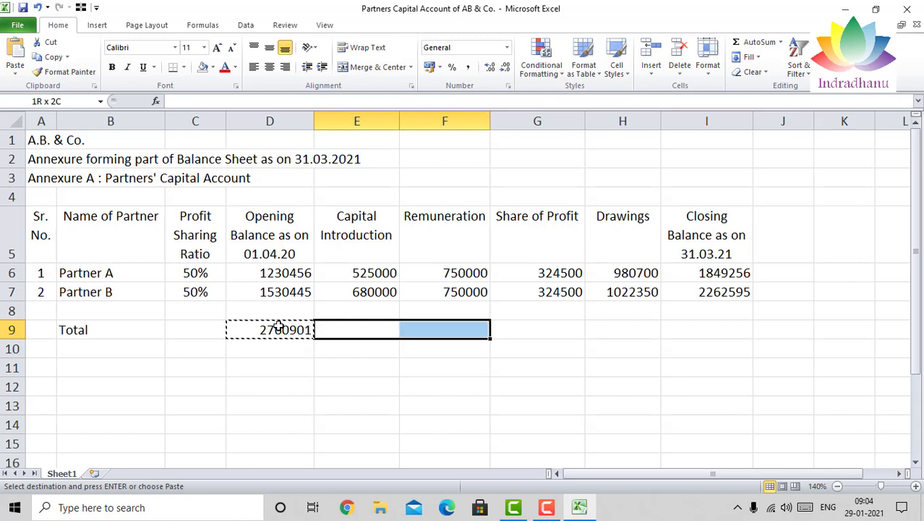
pyautogui.hotkey('shift', 'Right')
pyautogui.hotkey('shift', 'Right')
pyautogui.hotkey('shift', 'Right')
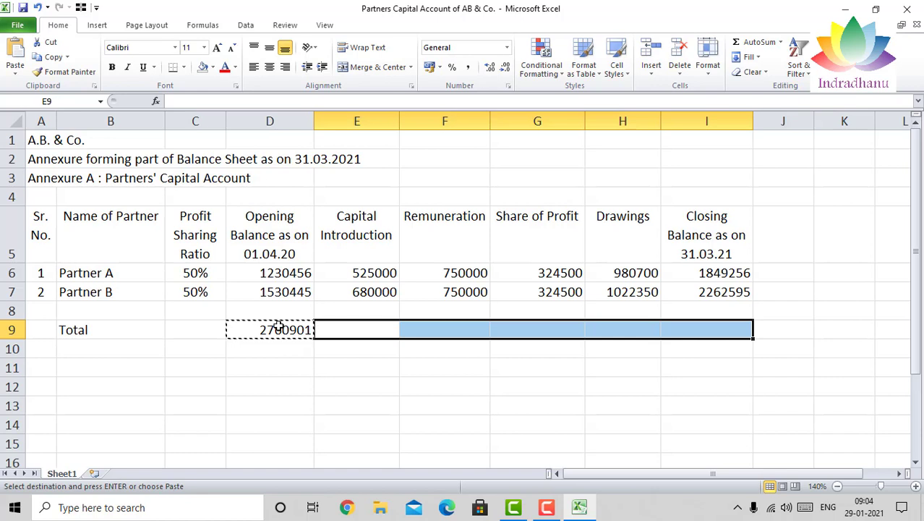
pyautogui.press('Return')
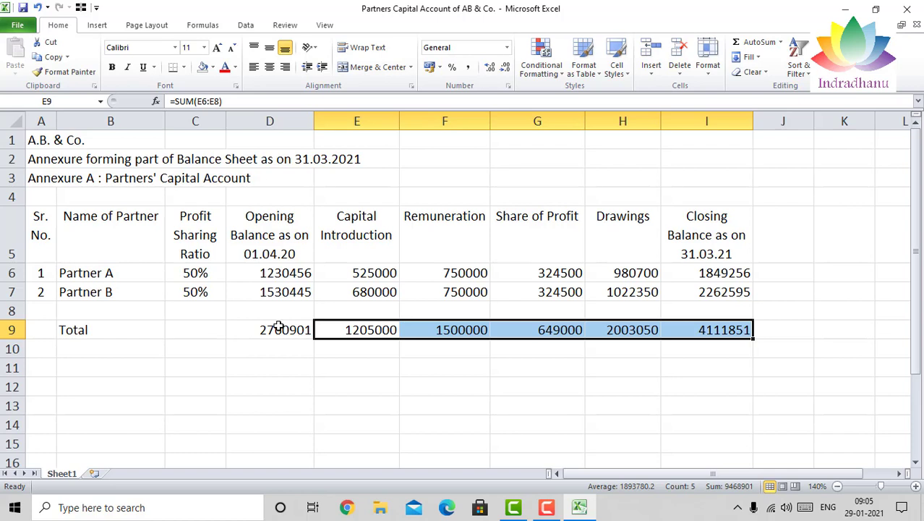
pyautogui.press('Left')
pyautogui.press('Left')
pyautogui.press('Left')
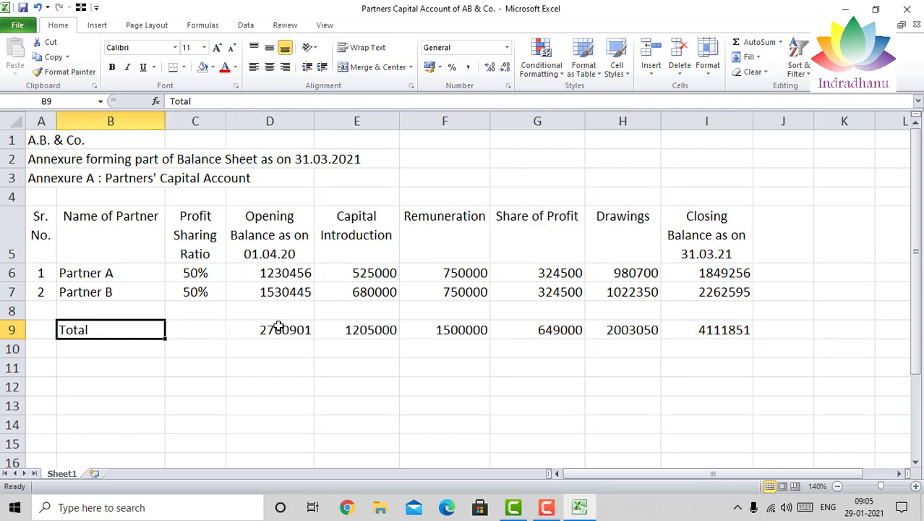
pyautogui.press('Left')
pyautogui.press('Up')
pyautogui.press('Up')
pyautogui.press('Up')
pyautogui.press('Up')
pyautogui.press('Up')
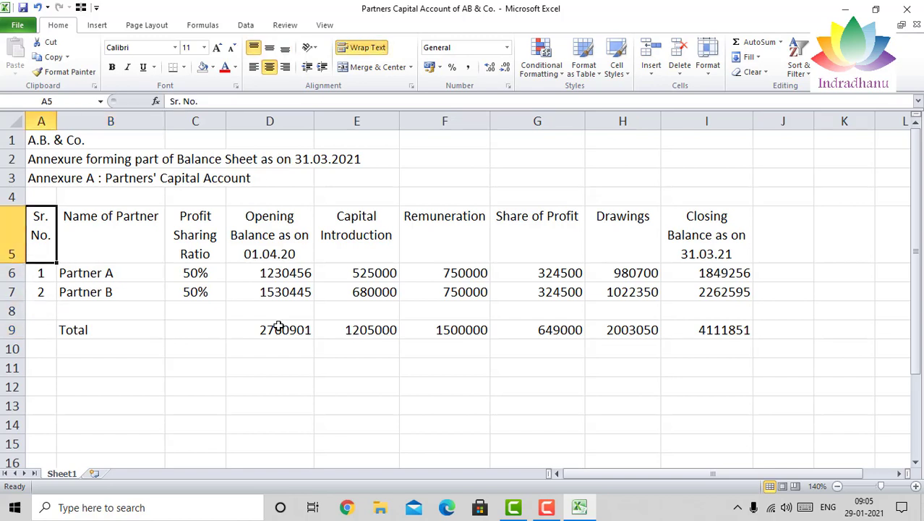
pyautogui.press('Down')
pyautogui.hotkey('shift', 'Right')
pyautogui.hotkey('shift', 'Right')
pyautogui.hotkey('shift', 'Right')
pyautogui.hotkey('shift', 'Right')
pyautogui.hotkey('shift', 'Right')
pyautogui.hotkey('shift', 'Right')
pyautogui.hotkey('shift', 'Right')
pyautogui.hotkey('shift', 'Right')
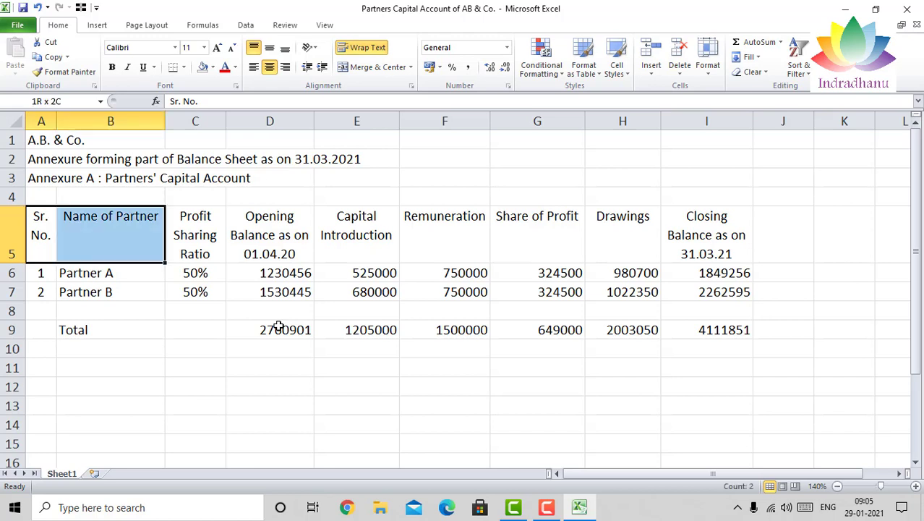
pyautogui.hotkey('shift', 'Down')
pyautogui.hotkey('shift', 'Down')
pyautogui.hotkey('shift', 'Down')
pyautogui.hotkey('shift', 'Down')
pyautogui.hotkey('shift', 'Down')
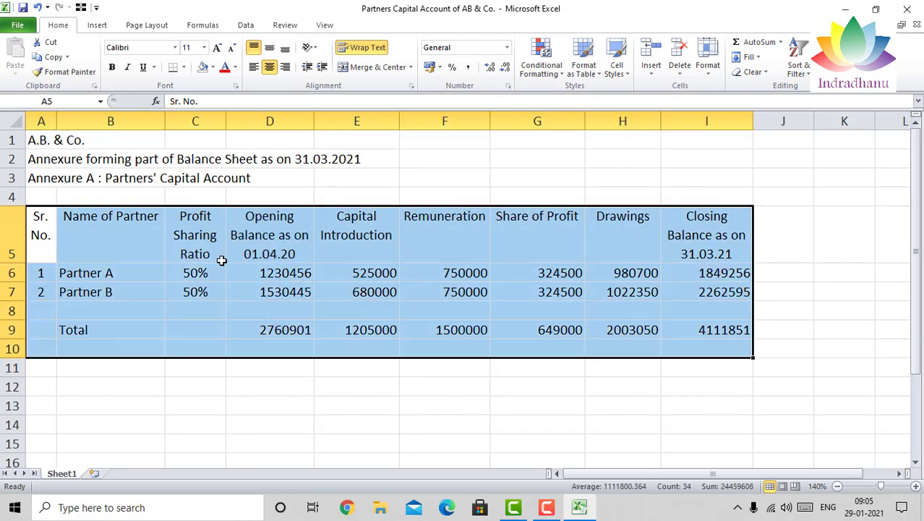
pyautogui.click(184, 67)
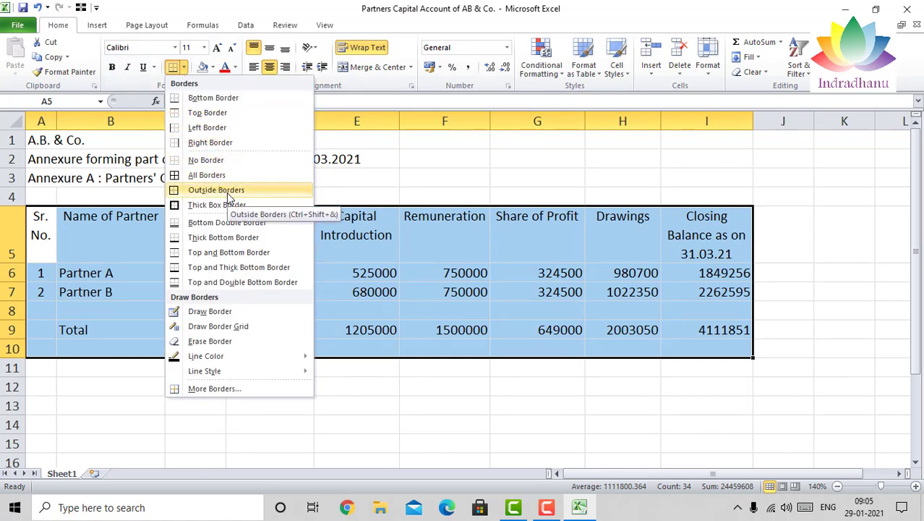
pyautogui.press('Escape')
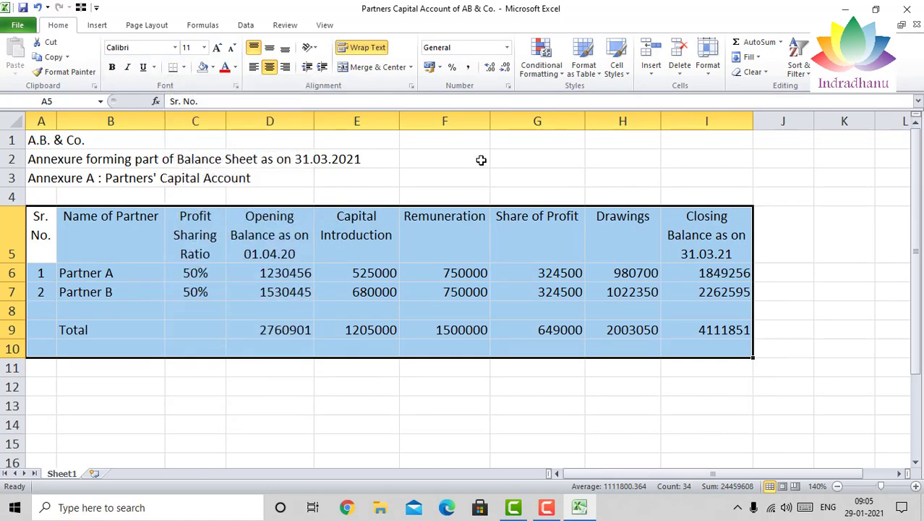
pyautogui.click(357, 310)
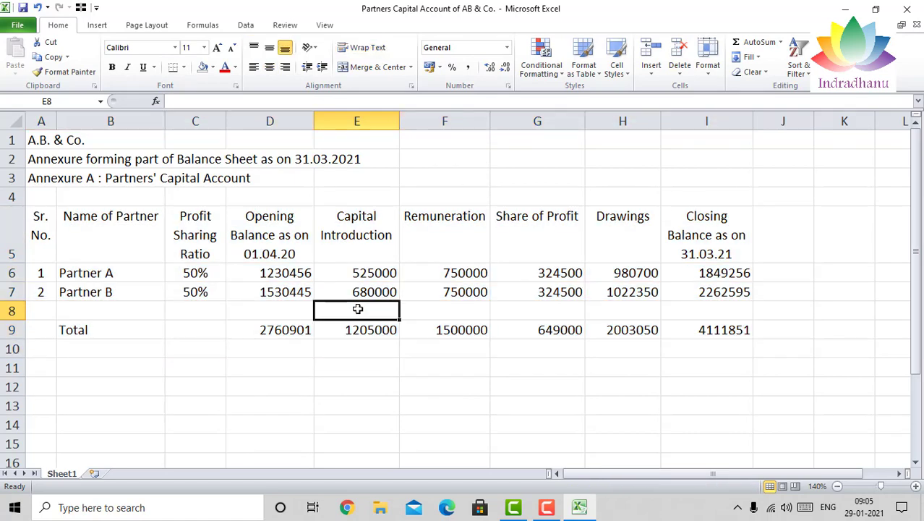
pyautogui.click(324, 410)
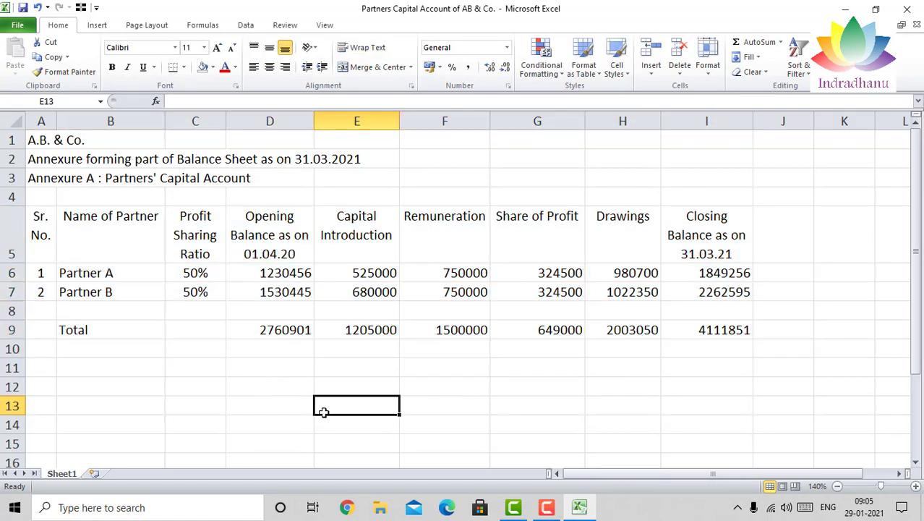
# Preview how the annexure sheet prints, and return to the worksheet
pyautogui.click(21, 25)
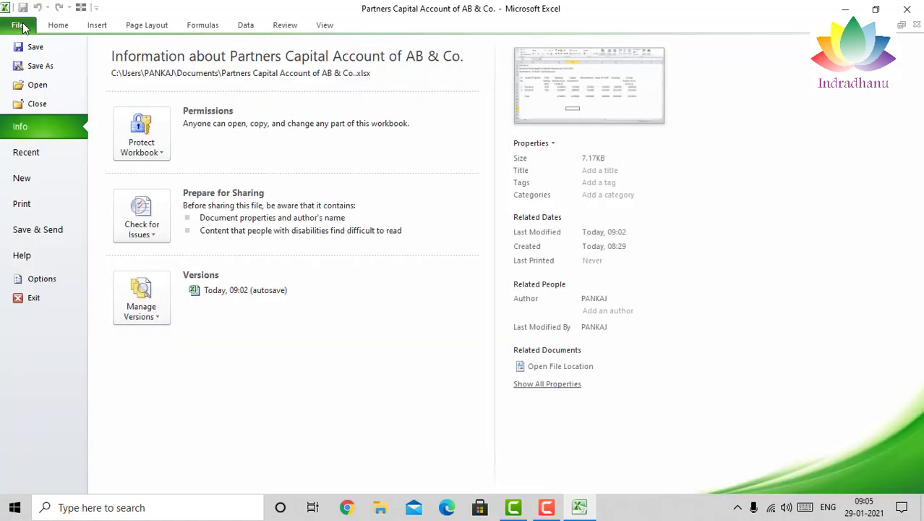
pyautogui.click(43, 203)
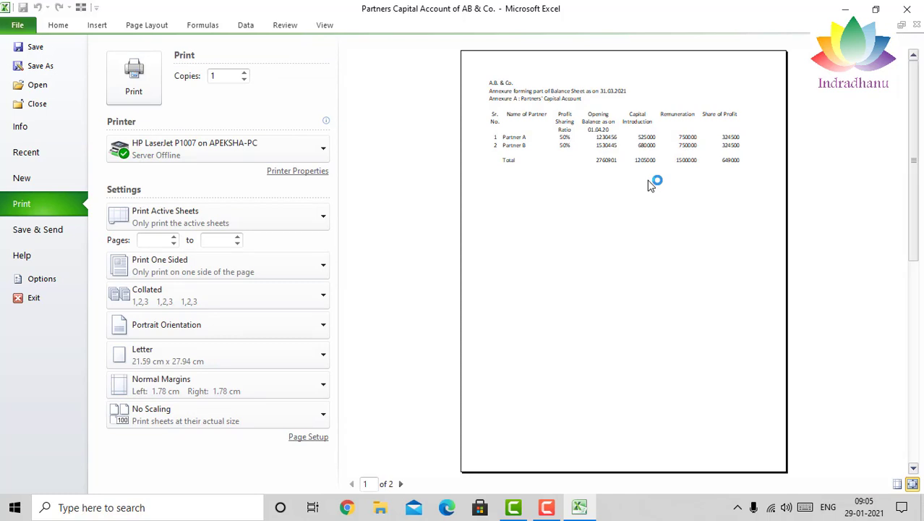
pyautogui.press('Escape')
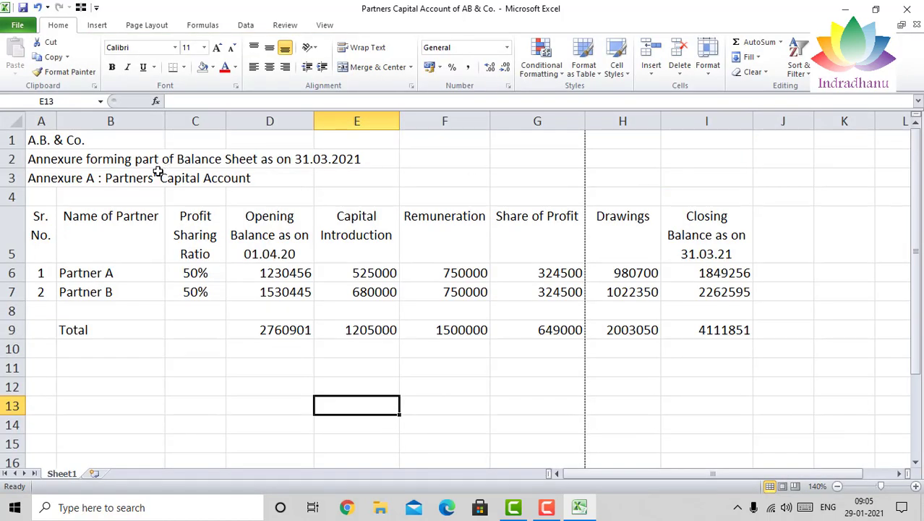
# Apply Outside Borders to the whole table range A5 to I10
pyautogui.click(42, 235)
pyautogui.hotkey('shift', 'Right')
pyautogui.hotkey('shift', 'Right')
pyautogui.hotkey('shift', 'Right')
pyautogui.hotkey('shift', 'Right')
pyautogui.hotkey('shift', 'Right')
pyautogui.hotkey('shift', 'Right')
pyautogui.hotkey('shift', 'Right')
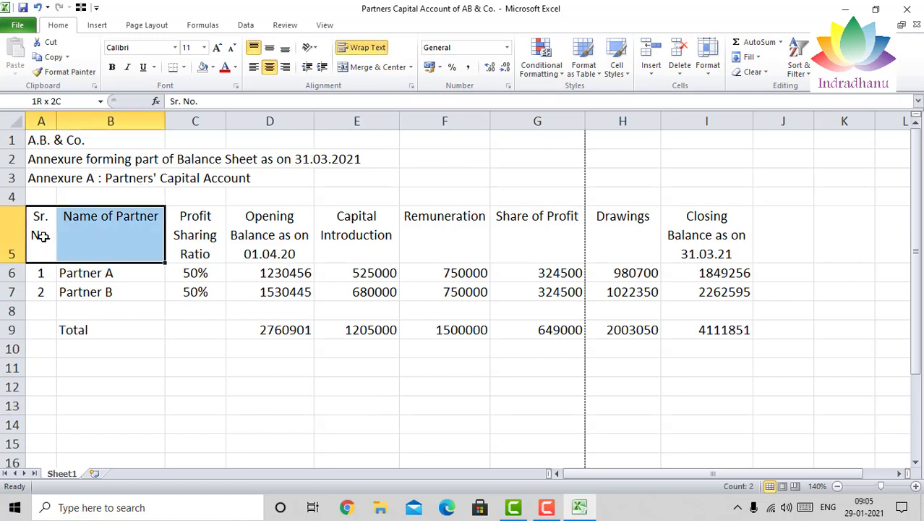
pyautogui.hotkey('shift', 'Right')
pyautogui.hotkey('shift', 'Down')
pyautogui.hotkey('shift', 'Down')
pyautogui.hotkey('shift', 'Down')
pyautogui.hotkey('shift', 'Down')
pyautogui.hotkey('shift', 'Down')
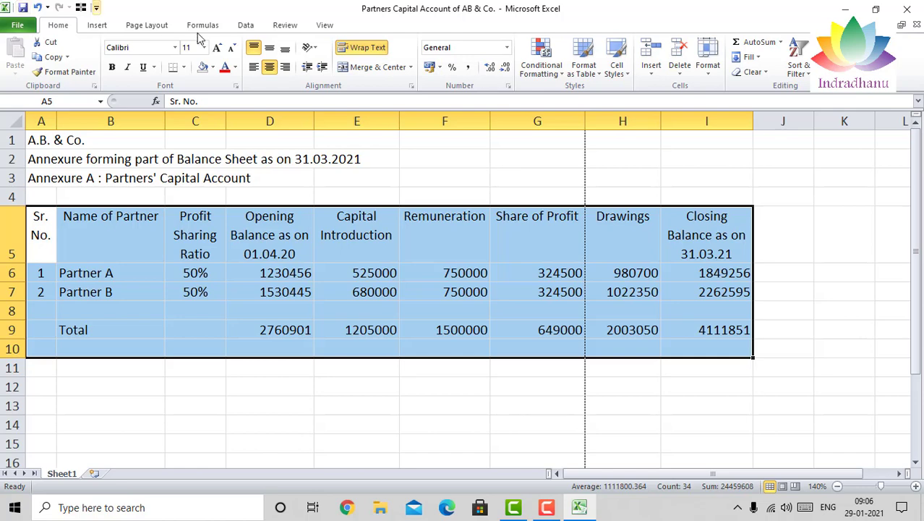
pyautogui.click(185, 68)
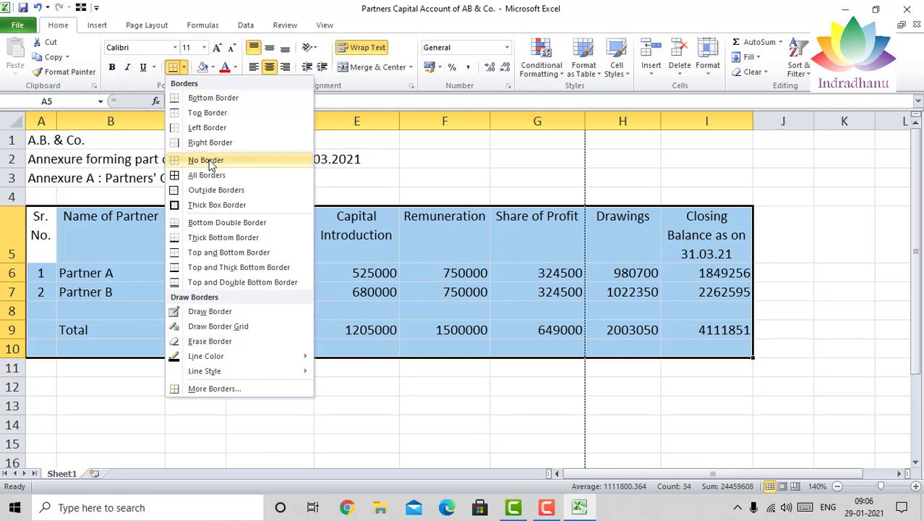
pyautogui.click(252, 191)
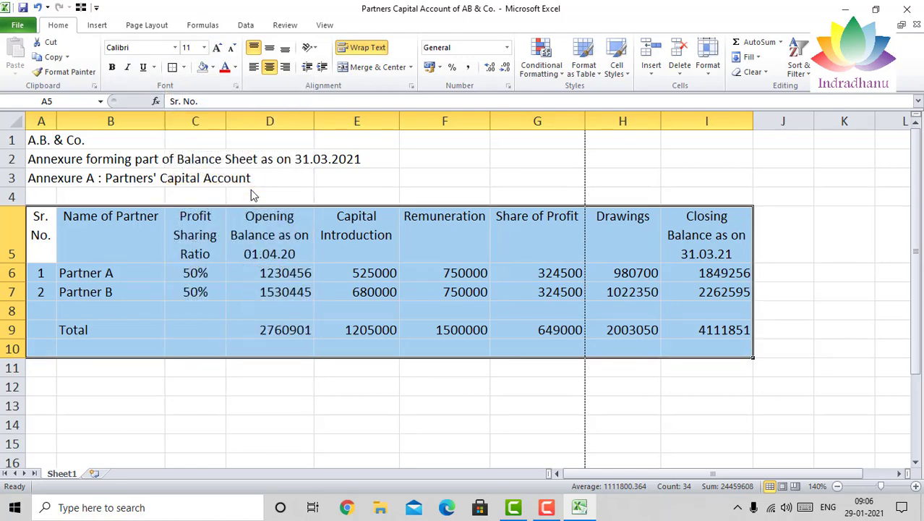
# Apply Outside Borders to the table's header row, A5 to I5
pyautogui.click(118, 224)
pyautogui.press('Left')
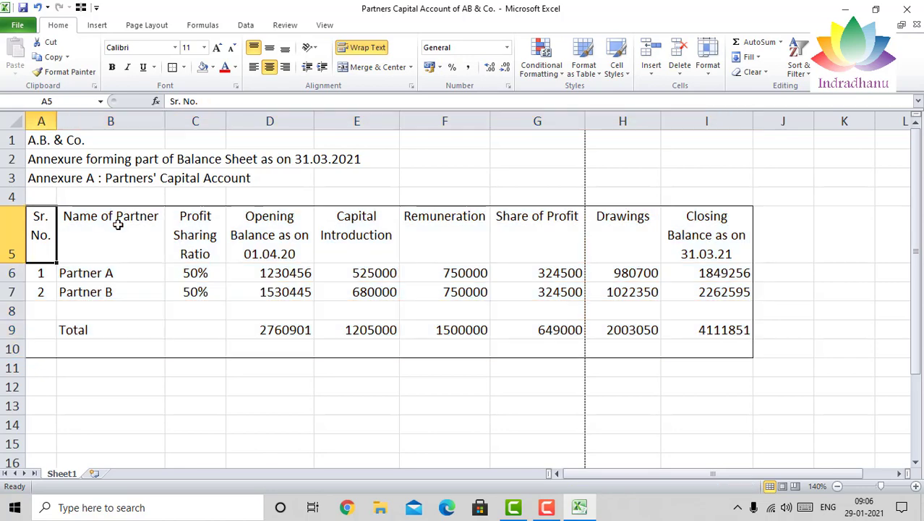
pyautogui.hotkey('shift', 'Right')
pyautogui.hotkey('shift', 'Right')
pyautogui.hotkey('shift', 'Right')
pyautogui.hotkey('shift', 'Right')
pyautogui.hotkey('shift', 'Right')
pyautogui.hotkey('shift', 'Right')
pyautogui.hotkey('shift', 'Right')
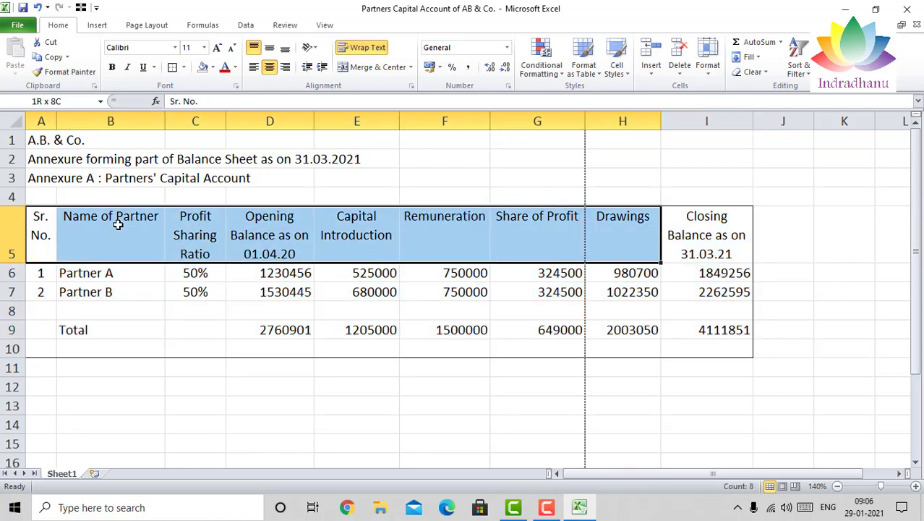
pyautogui.hotkey('shift', 'Right')
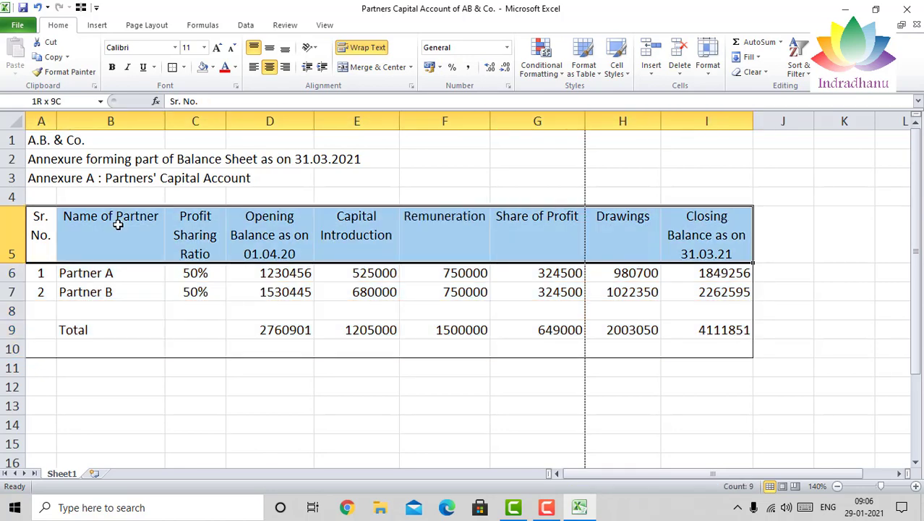
pyautogui.click(173, 72)
# Apply Outside Borders to the Name of Partner column, B5 to B10
pyautogui.press('Down')
pyautogui.press('Right')
pyautogui.press('Up')
pyautogui.press('Up')
pyautogui.press('Down')
pyautogui.hotkey('shift', 'Down')
pyautogui.hotkey('shift', 'Down')
pyautogui.hotkey('shift', 'Down')
pyautogui.hotkey('shift', 'Down')
pyautogui.hotkey('shift', 'Down')
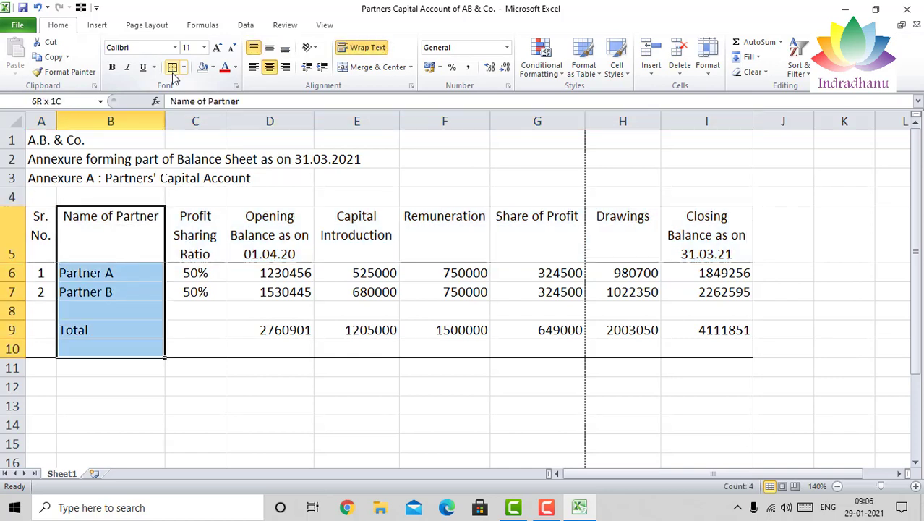
pyautogui.click(172, 73)
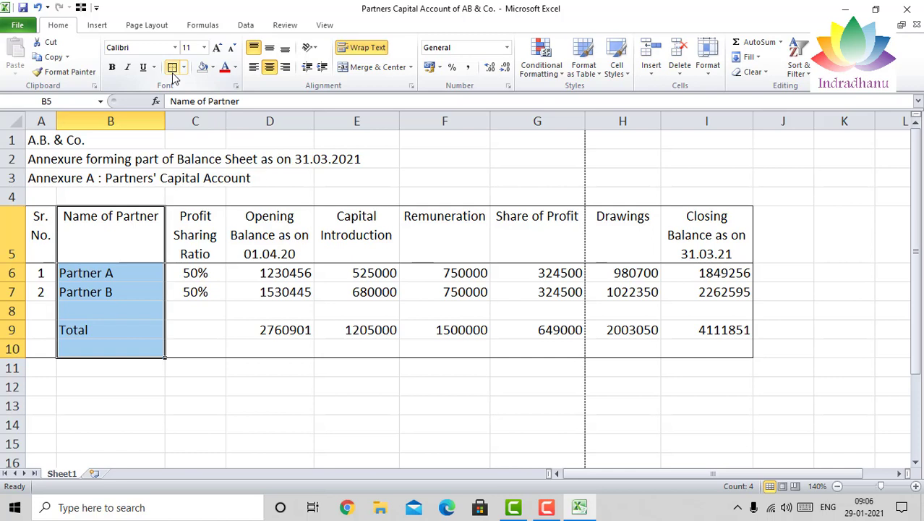
# Apply Outside Borders to the Opening Balance column, D5 to D10
pyautogui.press('Right')
pyautogui.press('Right')
pyautogui.hotkey('shift', 'Down')
pyautogui.hotkey('shift', 'Down')
pyautogui.hotkey('shift', 'Down')
pyautogui.hotkey('shift', 'Down')
pyautogui.hotkey('shift', 'Down')
pyautogui.click(172, 72)
# Apply Outside Borders to the Remuneration column, F5 to F10
pyautogui.press('Right')
pyautogui.press('Right')
pyautogui.hotkey('shift', 'Down')
pyautogui.hotkey('shift', 'Down')
pyautogui.hotkey('shift', 'Down')
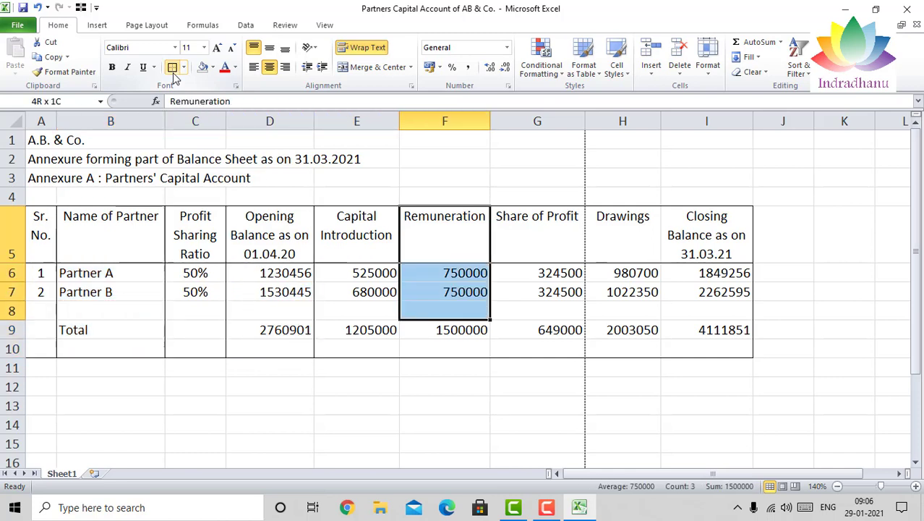
pyautogui.hotkey('shift', 'Down')
pyautogui.hotkey('shift', 'Down')
pyautogui.click(173, 73)
# Apply Outside Borders to the Drawings column, H5 to H10
pyautogui.press('Right')
pyautogui.press('Right')
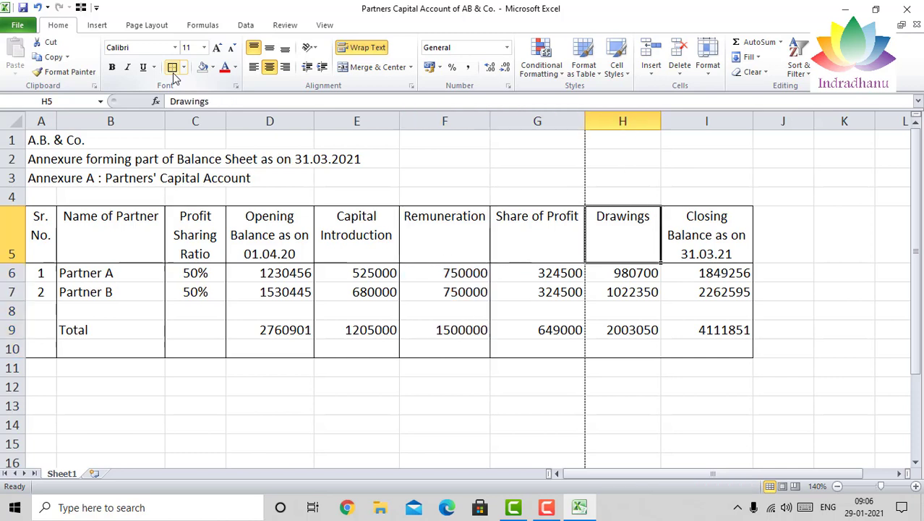
pyautogui.hotkey('shift', 'Down')
pyautogui.hotkey('shift', 'Down')
pyautogui.hotkey('shift', 'Down')
pyautogui.hotkey('shift', 'Down')
pyautogui.hotkey('shift', 'Down')
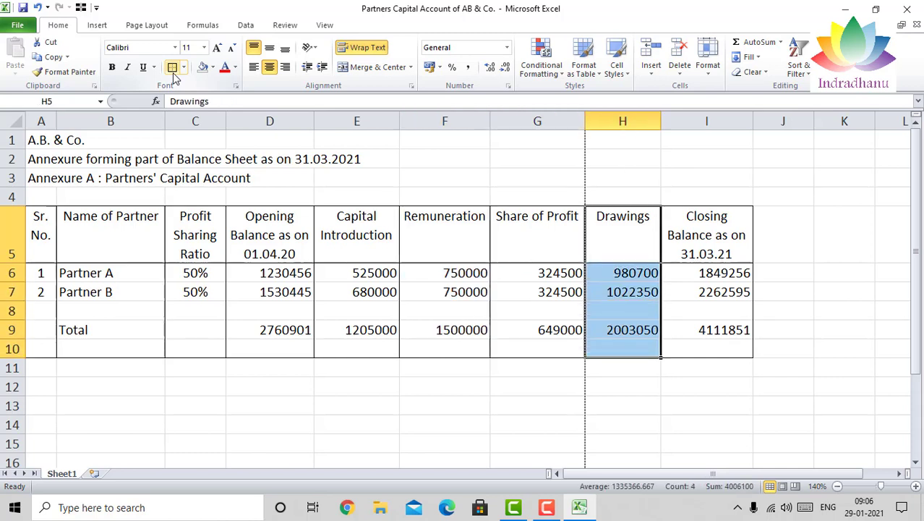
pyautogui.click(173, 72)
# Fill the table's header row, A5 to I5, with a tan theme colour
pyautogui.press('Right')
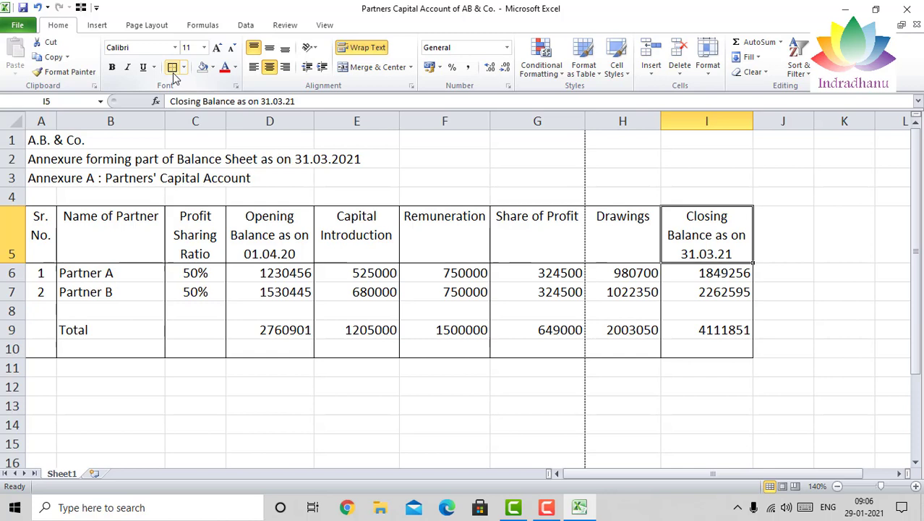
pyautogui.hotkey('shift', 'Left')
pyautogui.hotkey('shift', 'Left')
pyautogui.hotkey('shift', 'Left')
pyautogui.hotkey('shift', 'Left')
pyautogui.hotkey('shift', 'Left')
pyautogui.hotkey('shift', 'Left')
pyautogui.hotkey('shift', 'Left')
pyautogui.hotkey('shift', 'Left')
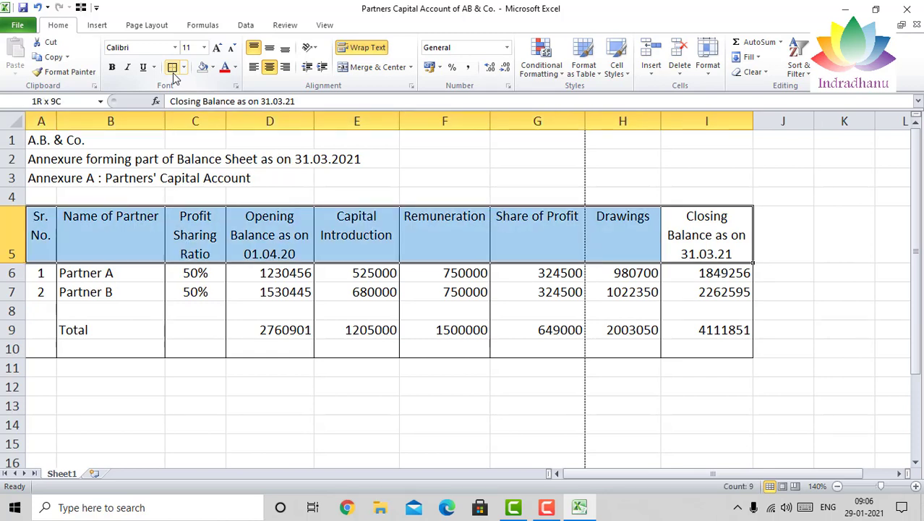
pyautogui.click(214, 67)
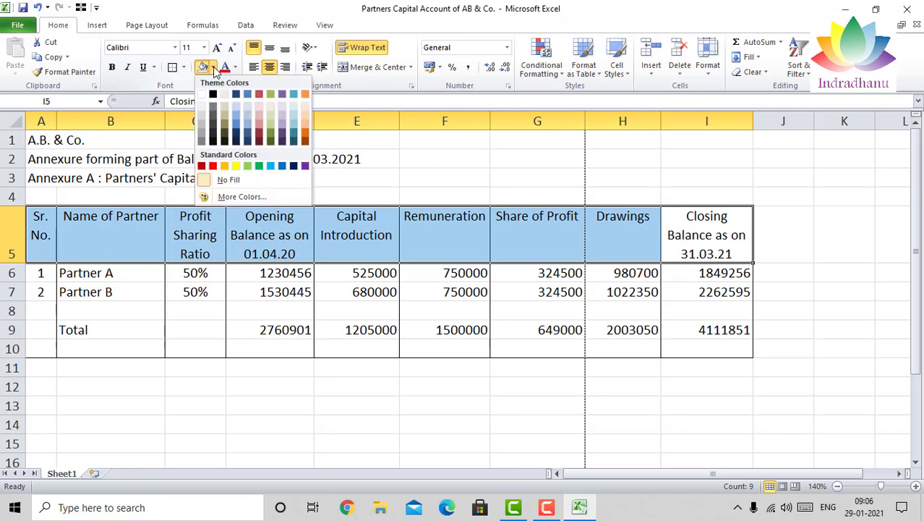
pyautogui.click(226, 120)
# Format the amounts in D6 to I10 with Comma Style and no decimal places
pyautogui.press('Down')
pyautogui.press('Down')
pyautogui.press('Down')
pyautogui.press('Down')
pyautogui.press('Left')
pyautogui.press('Left')
pyautogui.press('Left')
pyautogui.press('Left')
pyautogui.press('Up')
pyautogui.press('Up')
pyautogui.press('Left')
pyautogui.press('Up')
pyautogui.press('Left')
pyautogui.press('Right')
pyautogui.hotkey('shift', 'Right')
pyautogui.hotkey('shift', 'Right')
pyautogui.hotkey('shift', 'Right')
pyautogui.hotkey('shift', 'Right')
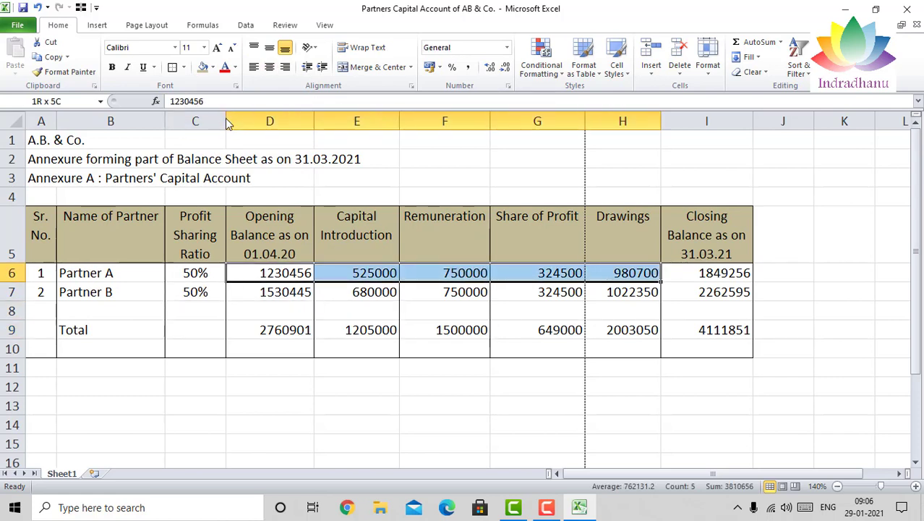
pyautogui.hotkey('shift', 'Right')
pyautogui.hotkey('shift', 'Down')
pyautogui.hotkey('shift', 'Down')
pyautogui.hotkey('shift', 'Down')
pyautogui.hotkey('shift', 'Down')
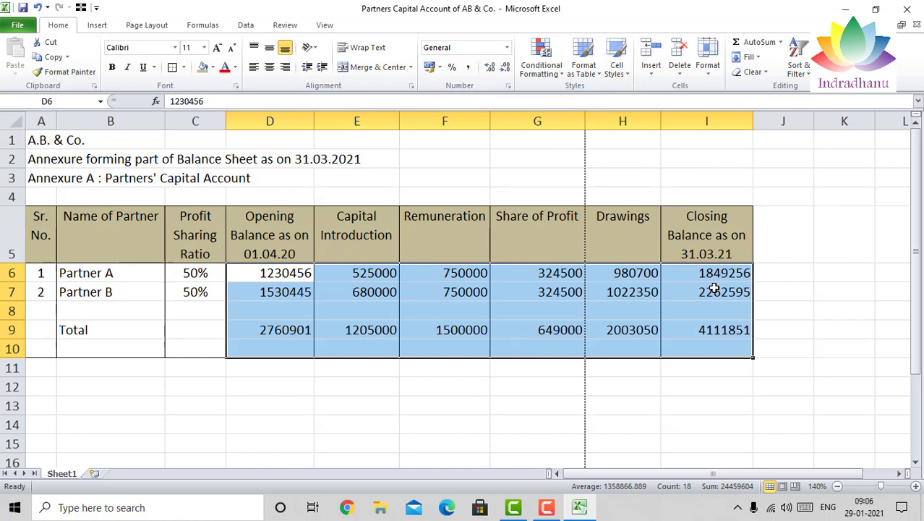
pyautogui.click(468, 68)
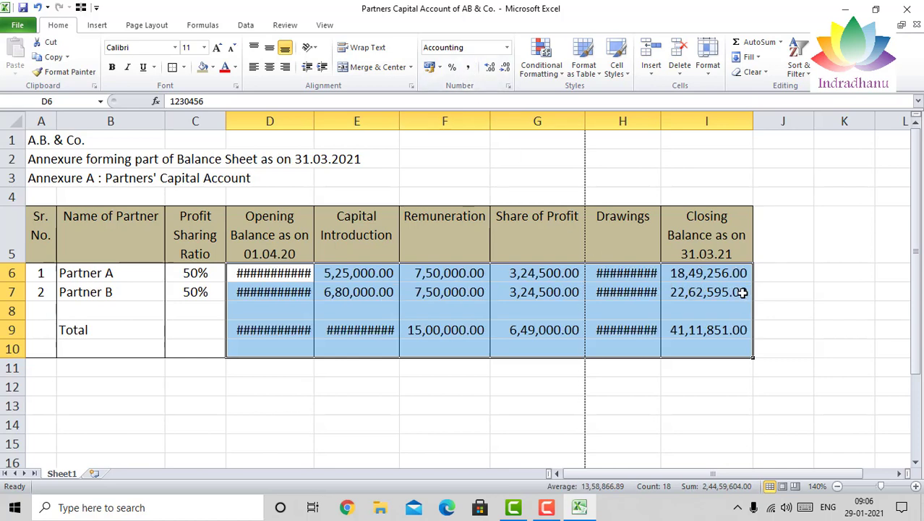
pyautogui.click(506, 68)
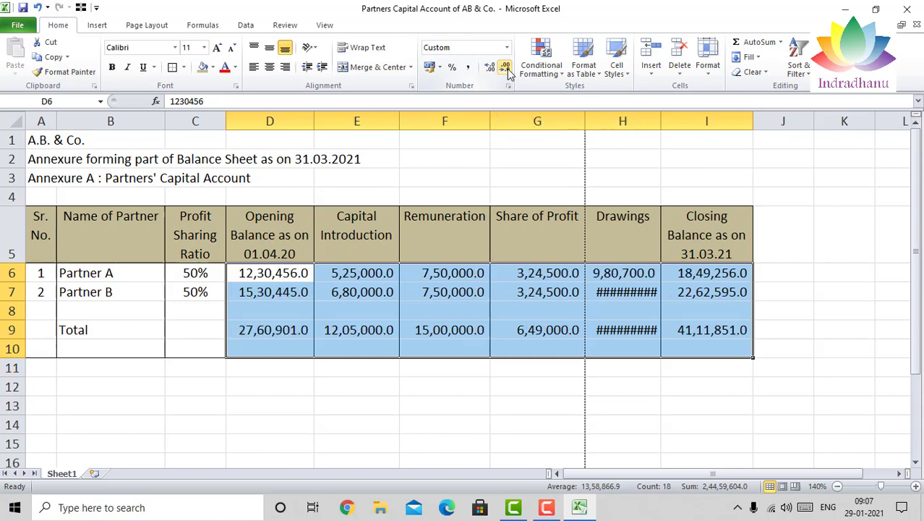
pyautogui.click(506, 68)
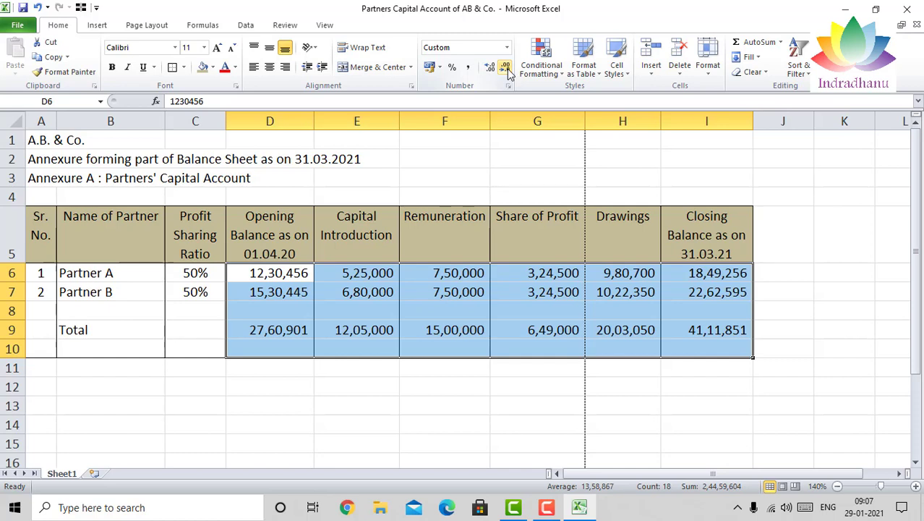
# Merge and center the firm name A.B. & Co. across A1 to I1
pyautogui.click(64, 141)
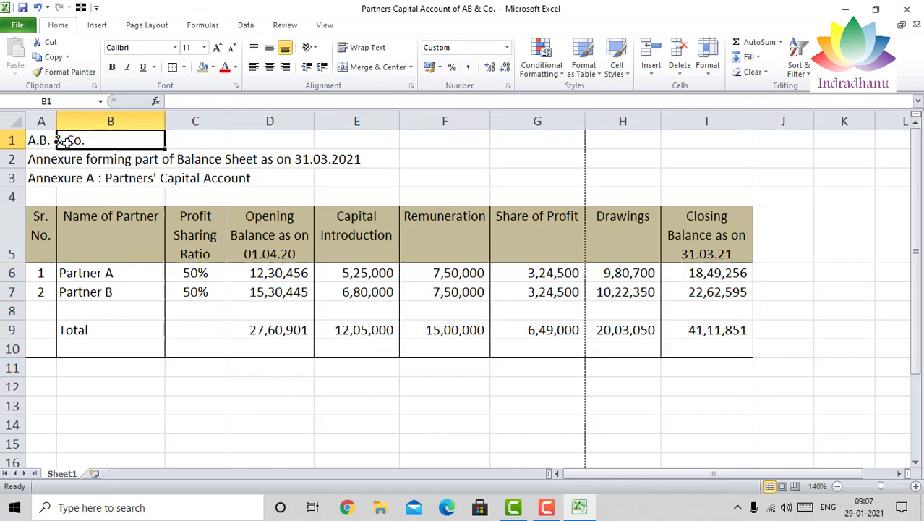
pyautogui.press('Left')
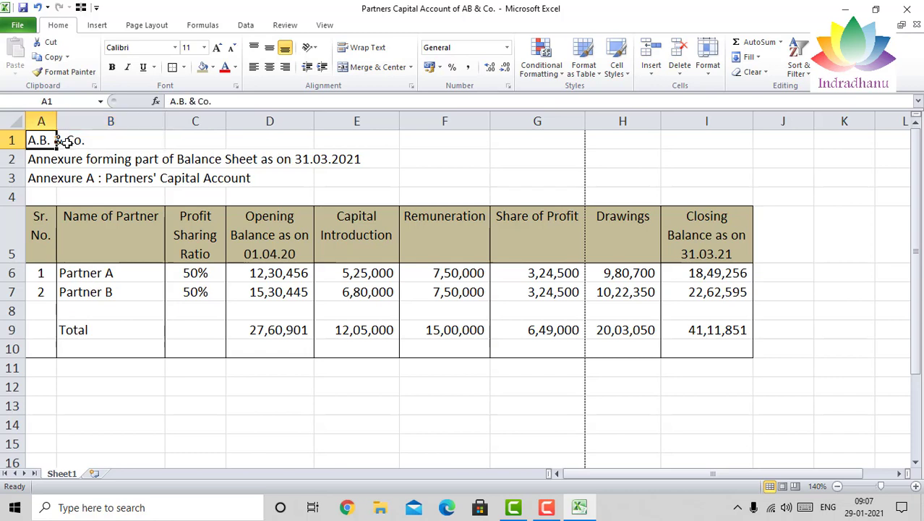
pyautogui.hotkey('shift', 'Right')
pyautogui.hotkey('shift', 'Right')
pyautogui.press('Left')
pyautogui.hotkey('shift', 'Right')
pyautogui.hotkey('shift', 'Right')
pyautogui.hotkey('shift', 'Right')
pyautogui.hotkey('shift', 'Right')
pyautogui.hotkey('shift', 'Right')
pyautogui.hotkey('shift', 'Right')
pyautogui.hotkey('shift', 'Right')
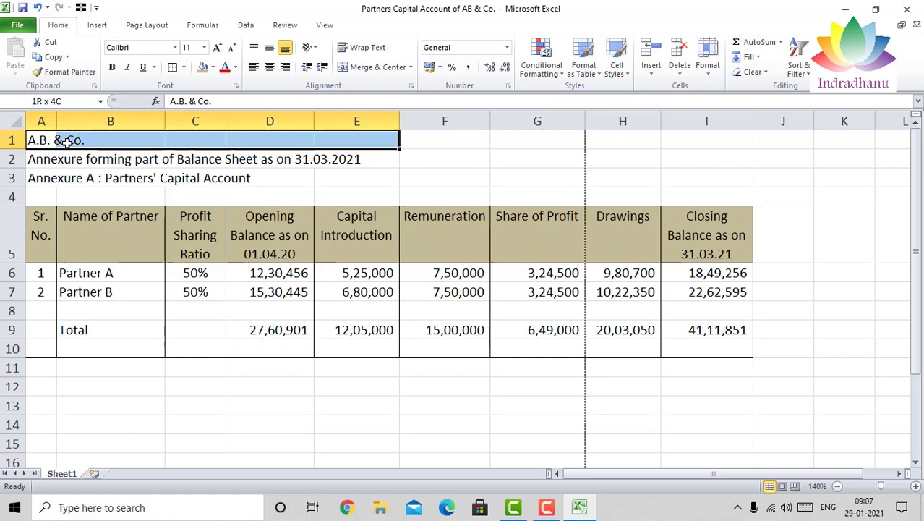
pyautogui.hotkey('shift', 'Right')
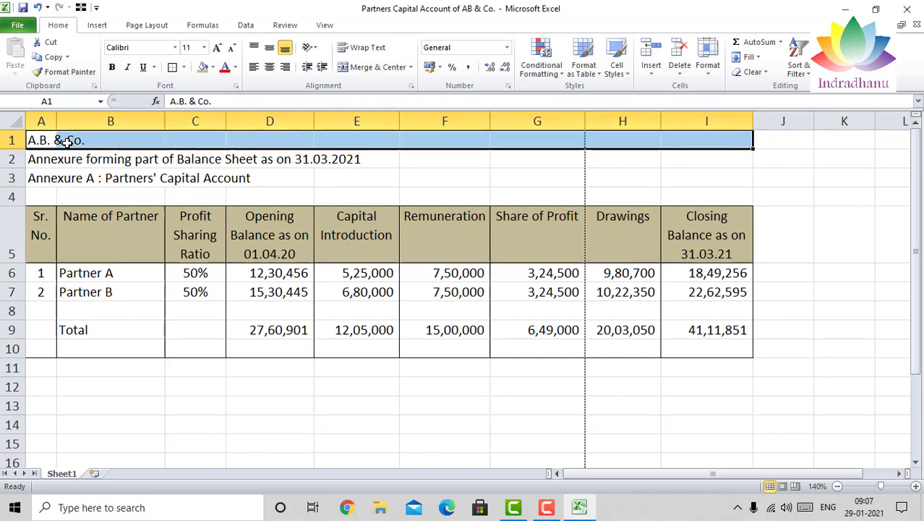
pyautogui.click(367, 71)
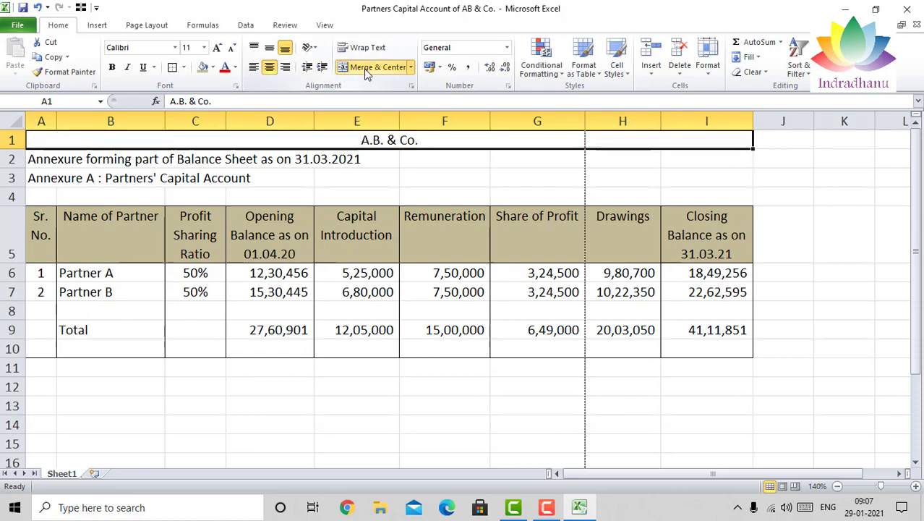
# Merge and center the balance sheet annexure heading across A2 to I2
pyautogui.press('Down')
pyautogui.hotkey('shift', 'Right')
pyautogui.hotkey('shift', 'Right')
pyautogui.hotkey('shift', 'Right')
pyautogui.hotkey('shift', 'Right')
pyautogui.hotkey('shift', 'Right')
pyautogui.hotkey('shift', 'Right')
pyautogui.hotkey('shift', 'Right')
pyautogui.hotkey('shift', 'Right')
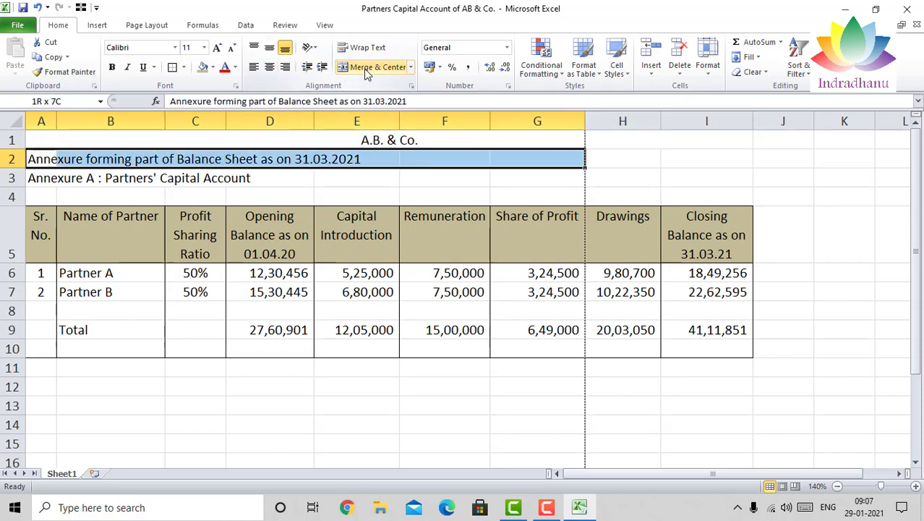
pyautogui.click(367, 71)
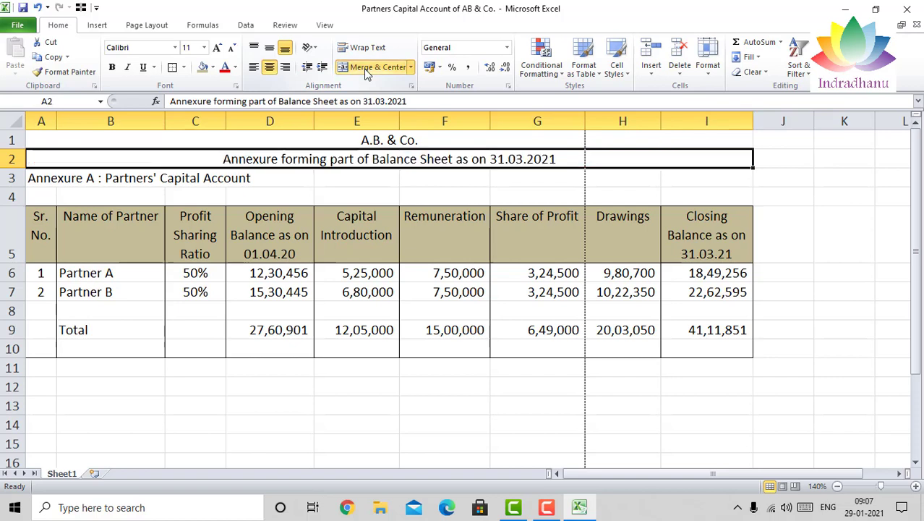
# Merge and center the Partners' Capital Account title across A3 to I3
pyautogui.press('Down')
pyautogui.hotkey('shift', 'Right')
pyautogui.hotkey('shift', 'Right')
pyautogui.hotkey('shift', 'Right')
pyautogui.hotkey('shift', 'Right')
pyautogui.hotkey('shift', 'Right')
pyautogui.hotkey('shift', 'Right')
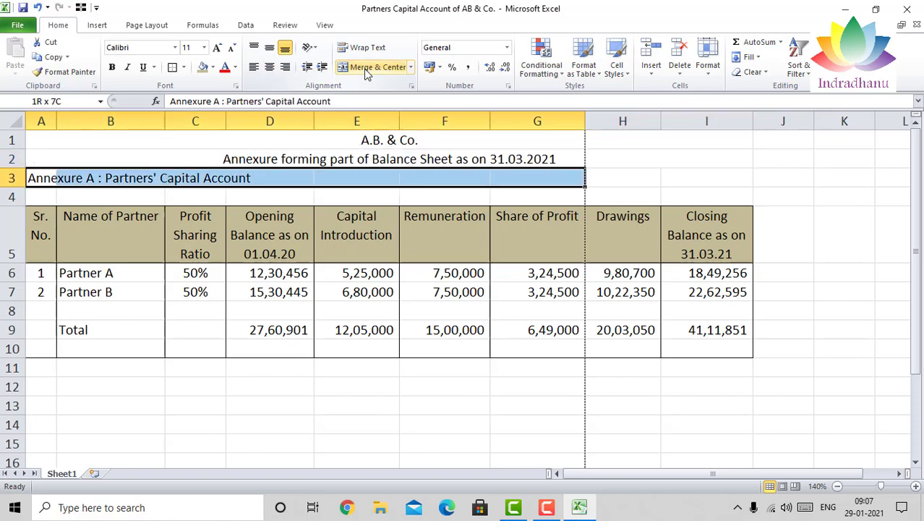
pyautogui.hotkey('shift', 'Right')
pyautogui.hotkey('shift', 'Right')
pyautogui.click(367, 71)
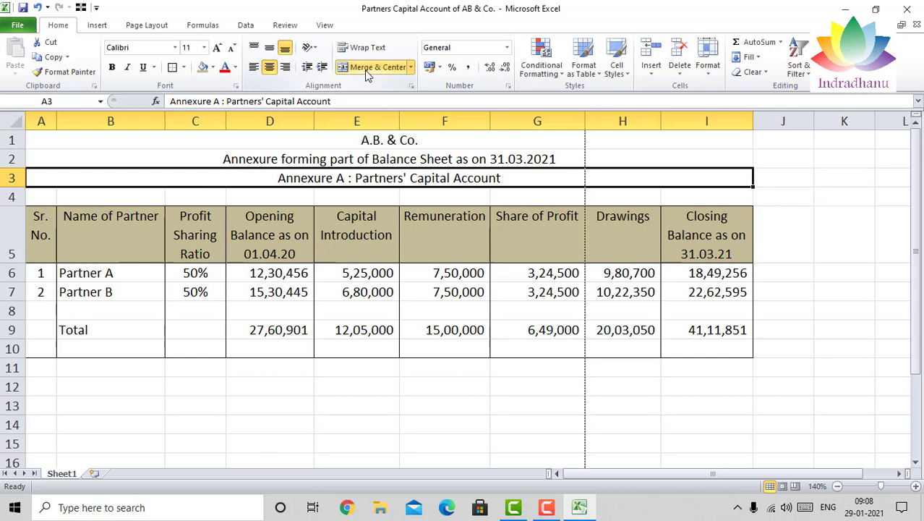
# Examine the Drawings and Closing Balance columns, H5 to I10, which lie beyond the dashed page break line
pyautogui.press('Down')
pyautogui.press('Down')
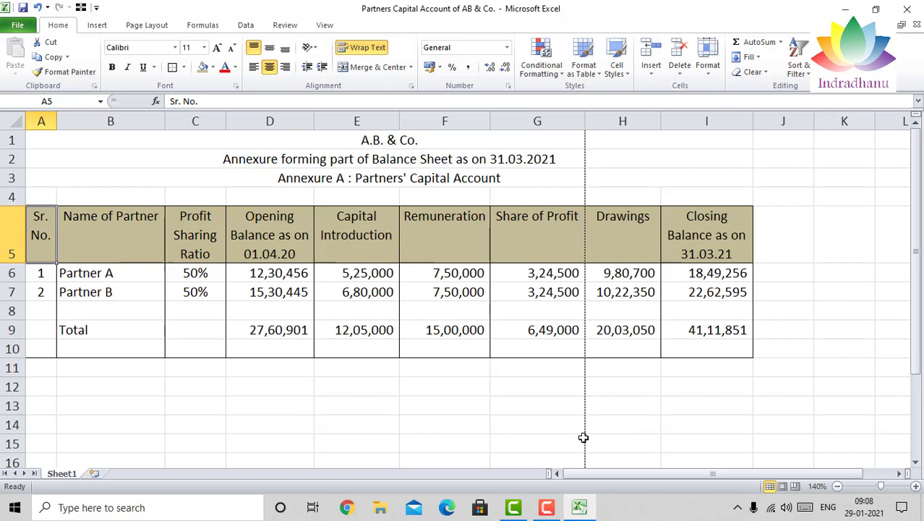
pyautogui.click(620, 234)
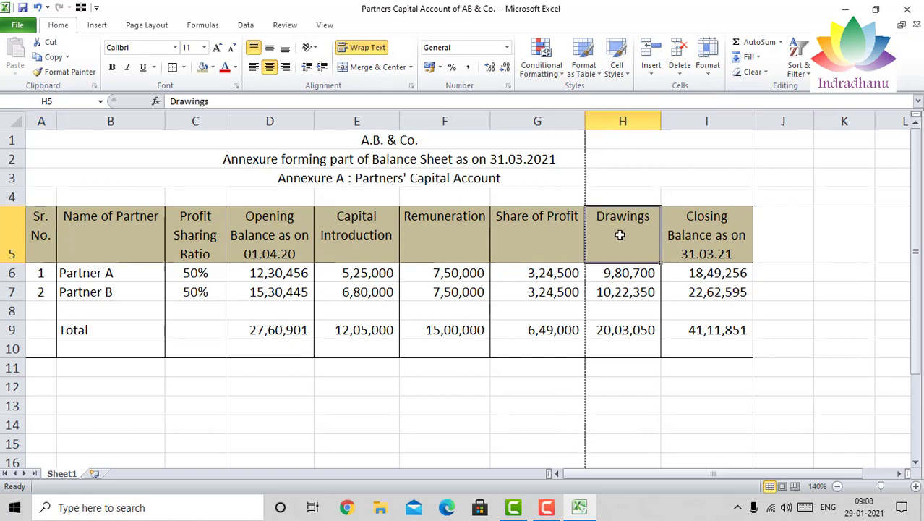
pyautogui.hotkey('shift', 'Down')
pyautogui.hotkey('shift', 'Down')
pyautogui.hotkey('shift', 'Down')
pyautogui.hotkey('shift', 'Down')
pyautogui.hotkey('shift', 'Down')
pyautogui.hotkey('shift', 'Right')
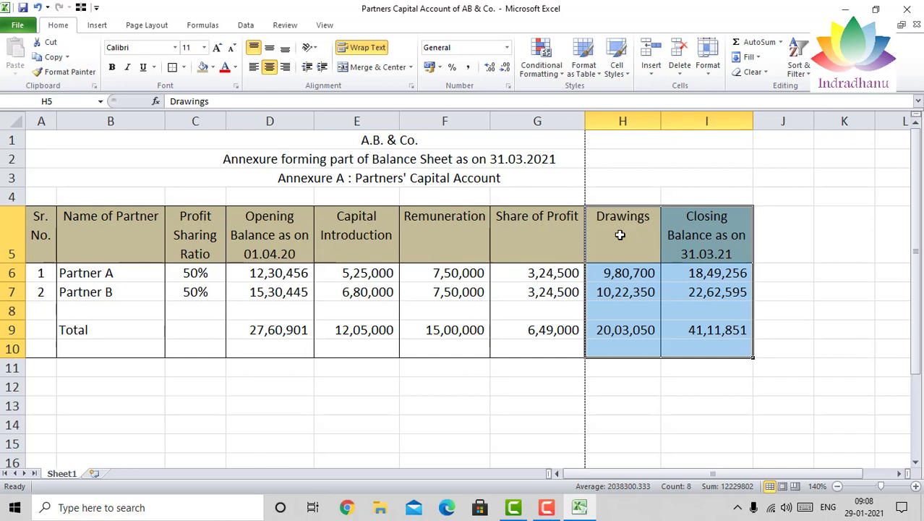
pyautogui.press('Left')
pyautogui.press('Left')
pyautogui.press('Left')
pyautogui.press('Left')
pyautogui.press('Left')
pyautogui.press('Left')
pyautogui.press('Left')
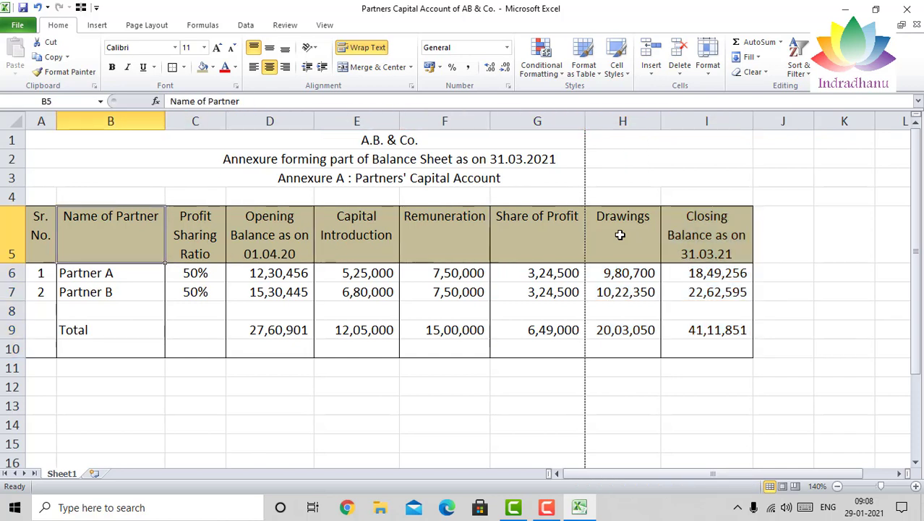
# Open the print preview and check how the table is split up to the second page
pyautogui.click(17, 26)
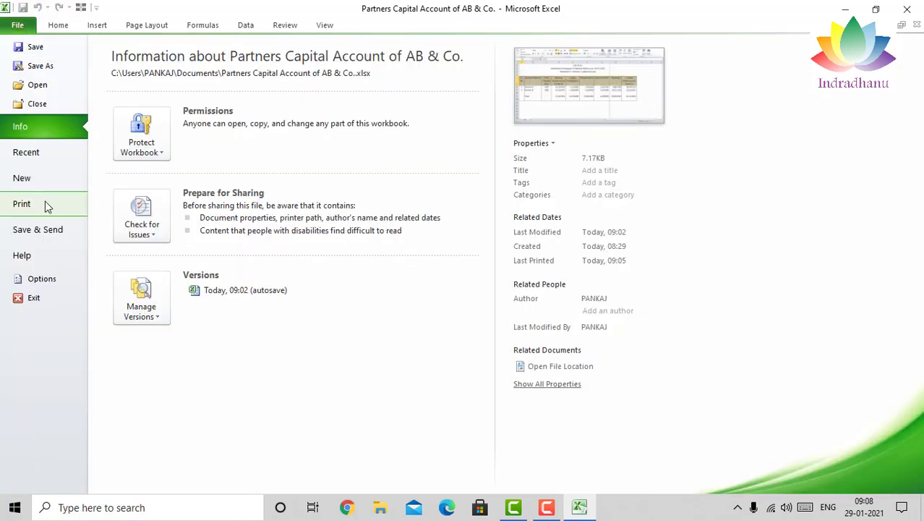
pyautogui.click(22, 204)
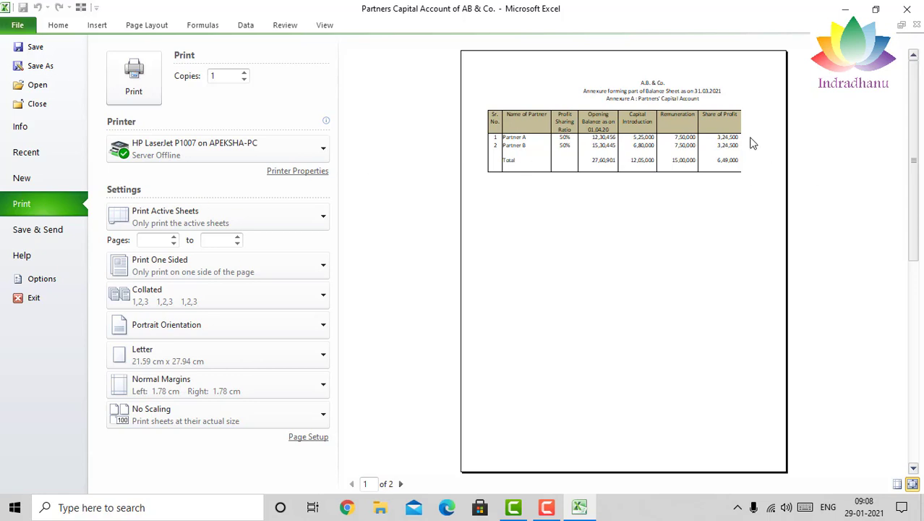
pyautogui.click(401, 485)
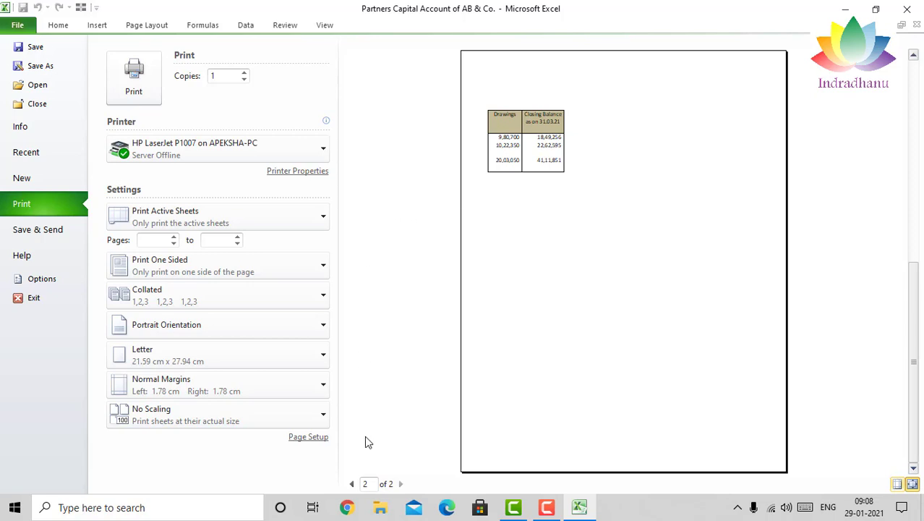
# Center the printout horizontally on the page and return the preview to page 1
pyautogui.click(311, 439)
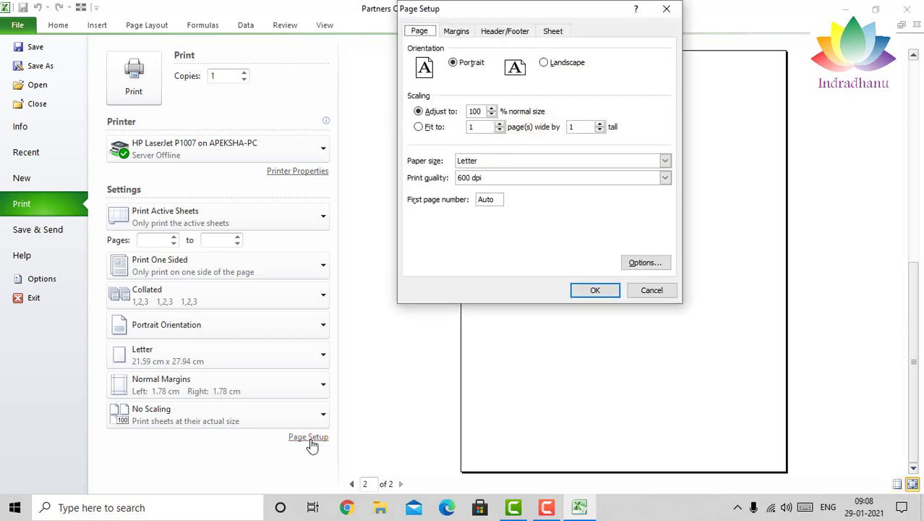
pyautogui.click(458, 33)
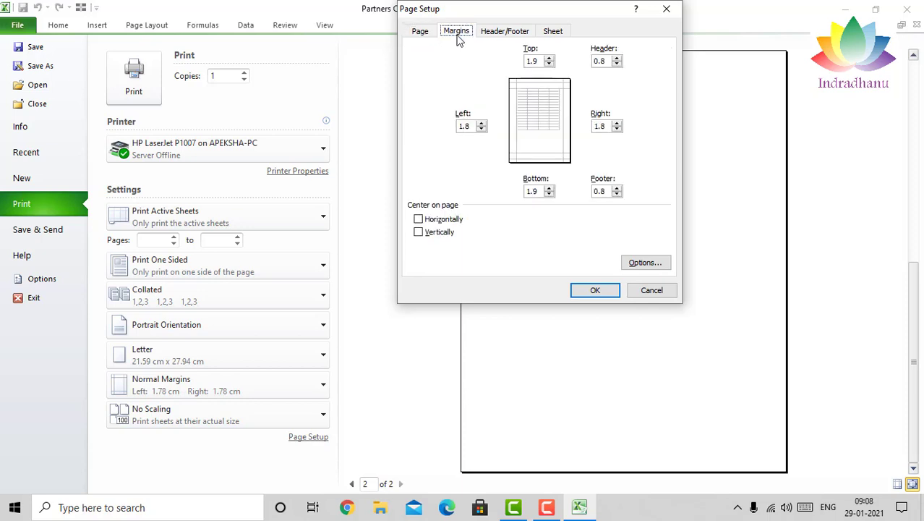
pyautogui.click(419, 220)
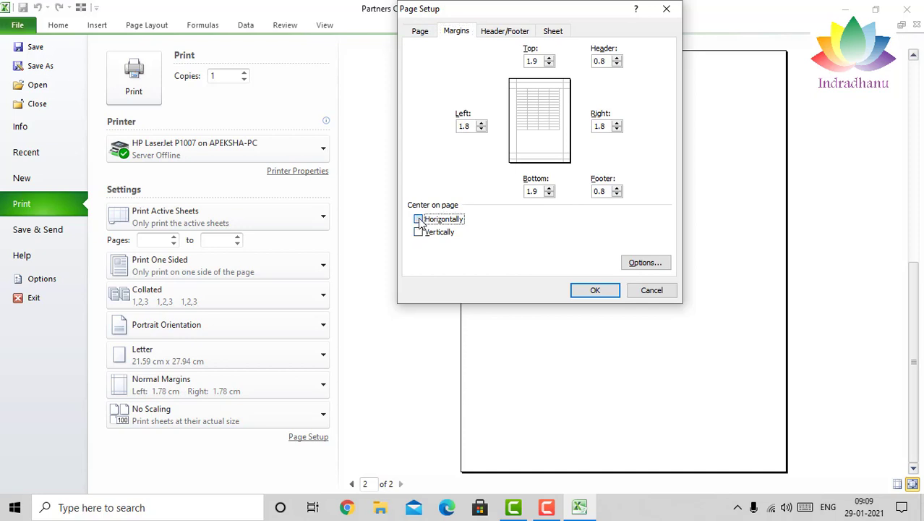
pyautogui.click(595, 290)
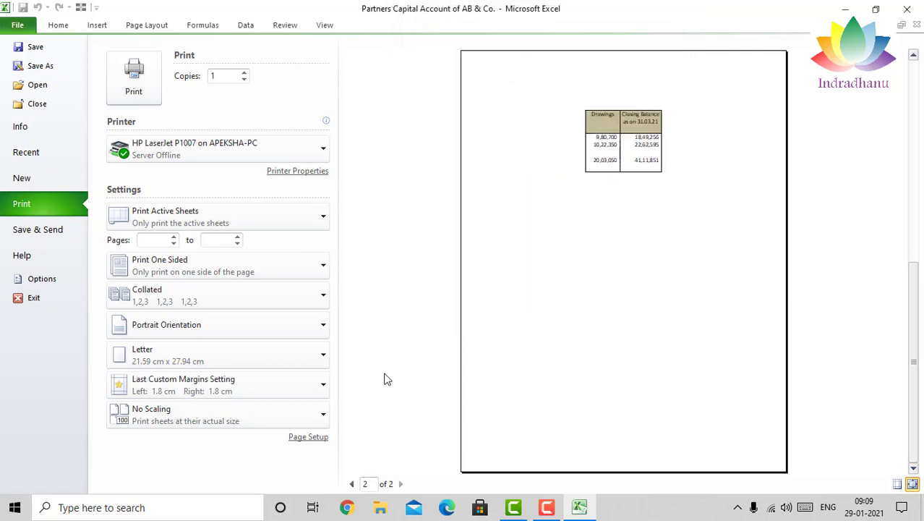
pyautogui.click(354, 484)
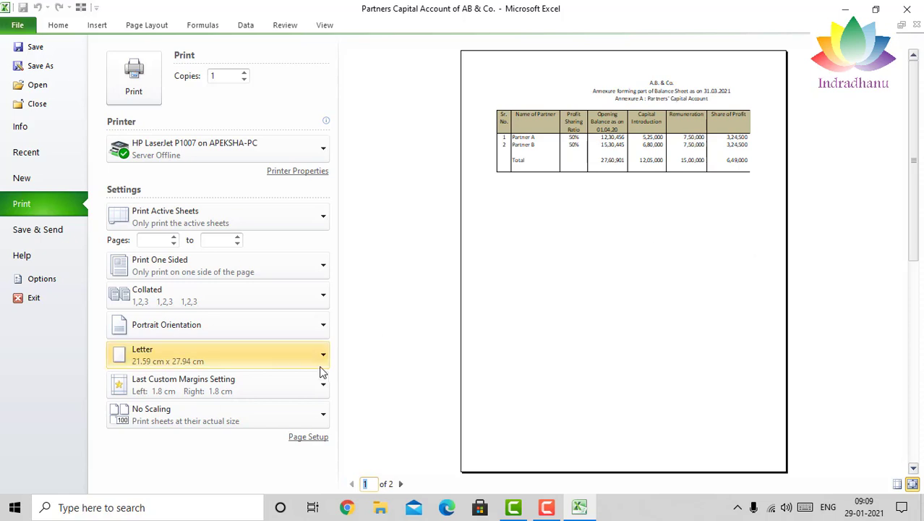
# Set the page orientation to Landscape and return to the worksheet
pyautogui.click(315, 438)
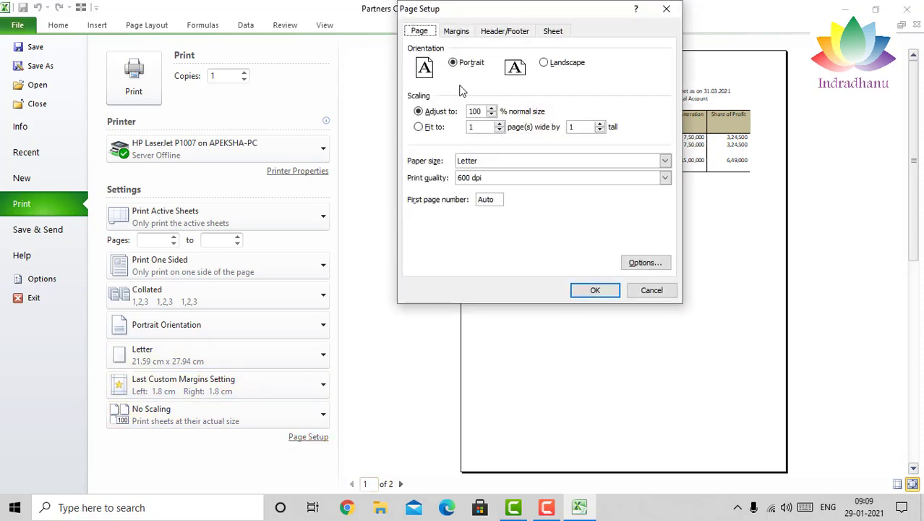
pyautogui.click(545, 63)
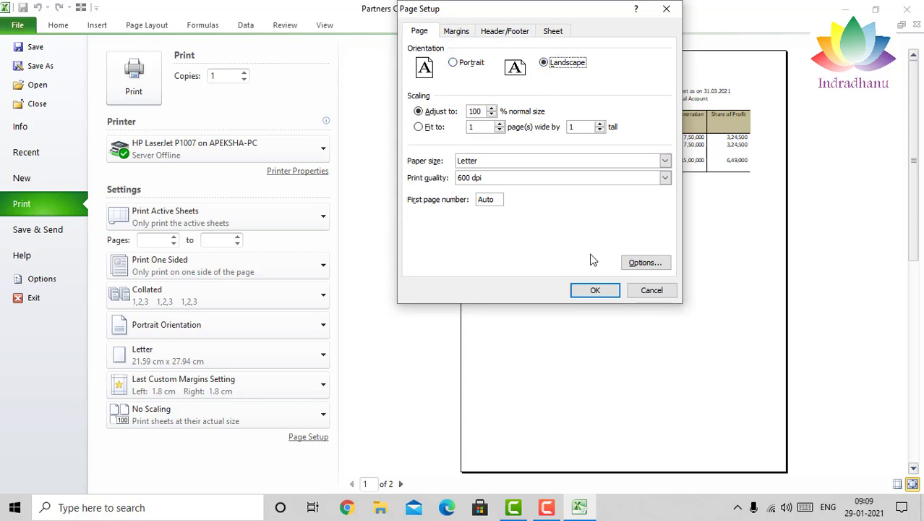
pyautogui.click(602, 290)
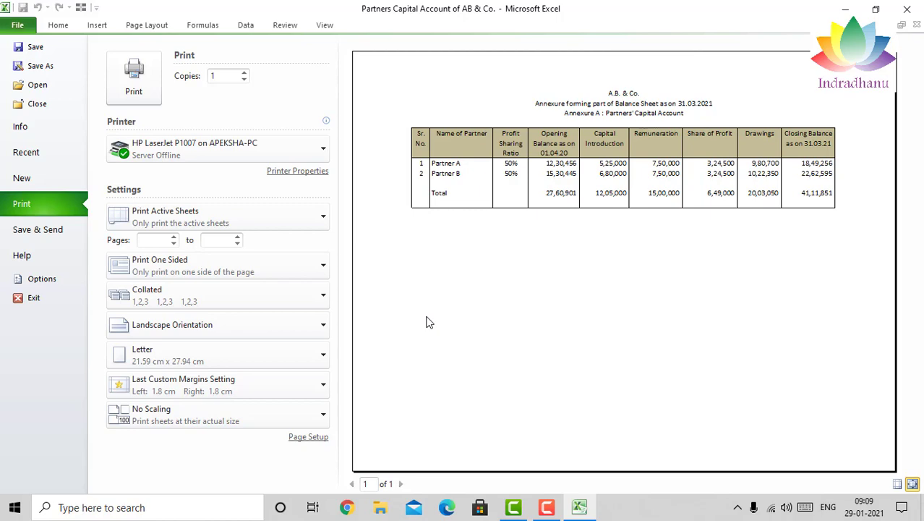
pyautogui.press('Escape')
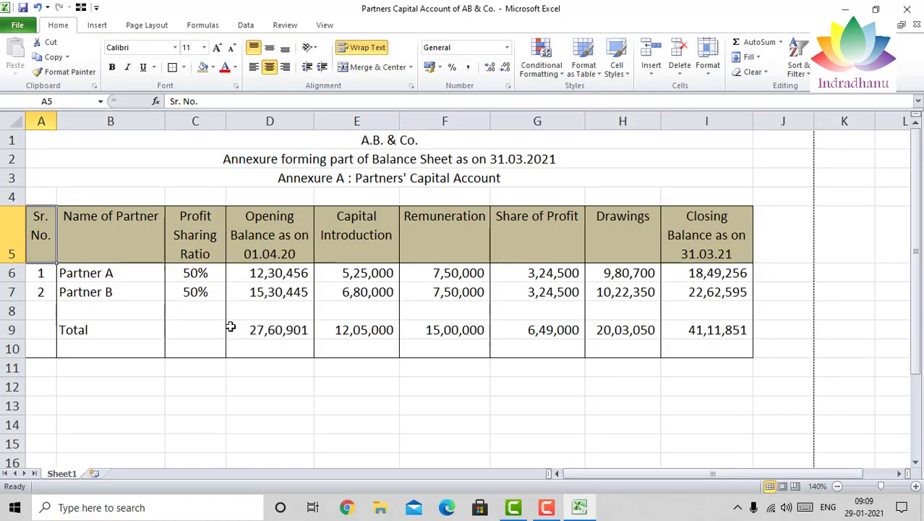
# Apply a Top and Double Bottom Border to the totals in D9 to I9
pyautogui.click(265, 330)
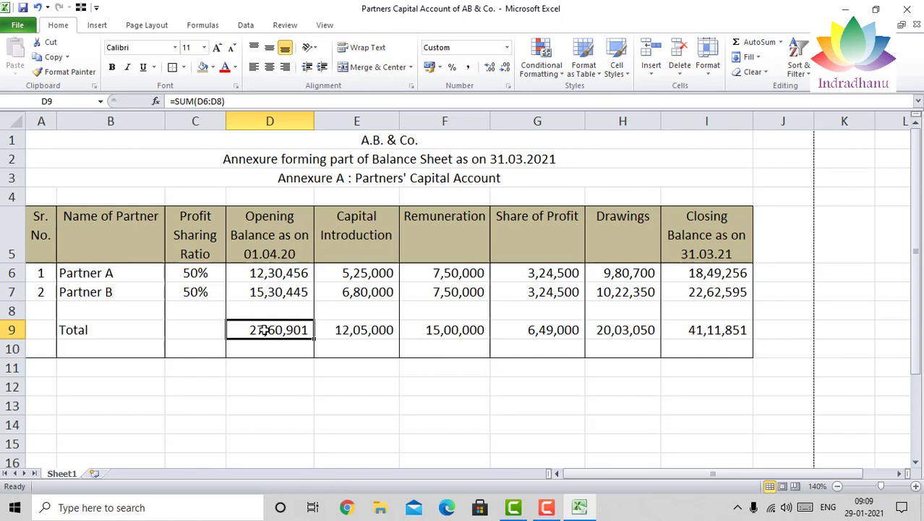
pyautogui.hotkey('shift', 'Right')
pyautogui.hotkey('shift', 'Right')
pyautogui.hotkey('shift', 'Right')
pyautogui.hotkey('shift', 'Right')
pyautogui.hotkey('shift', 'Right')
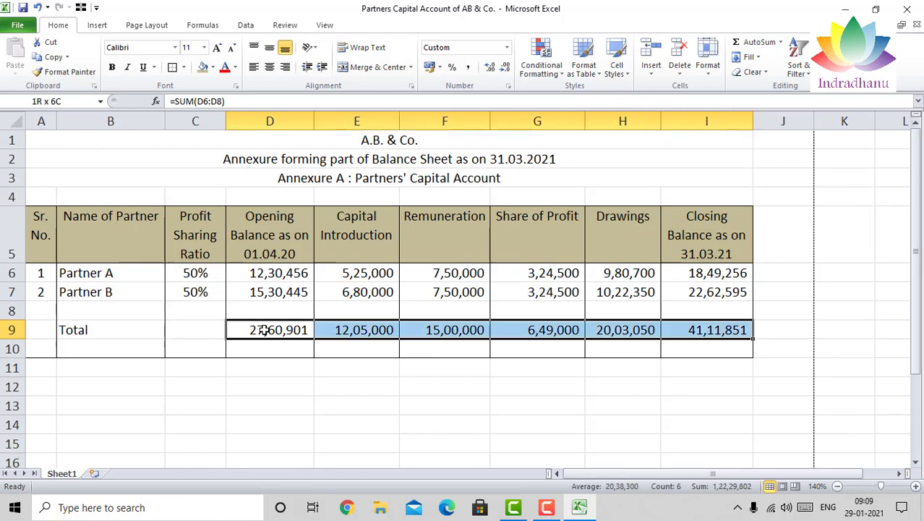
pyautogui.click(185, 68)
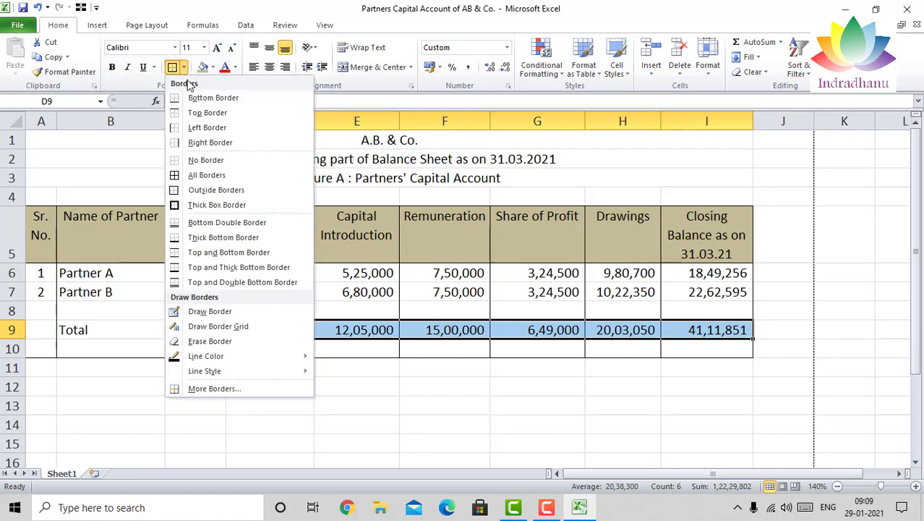
pyautogui.click(223, 283)
pyautogui.click(342, 432)
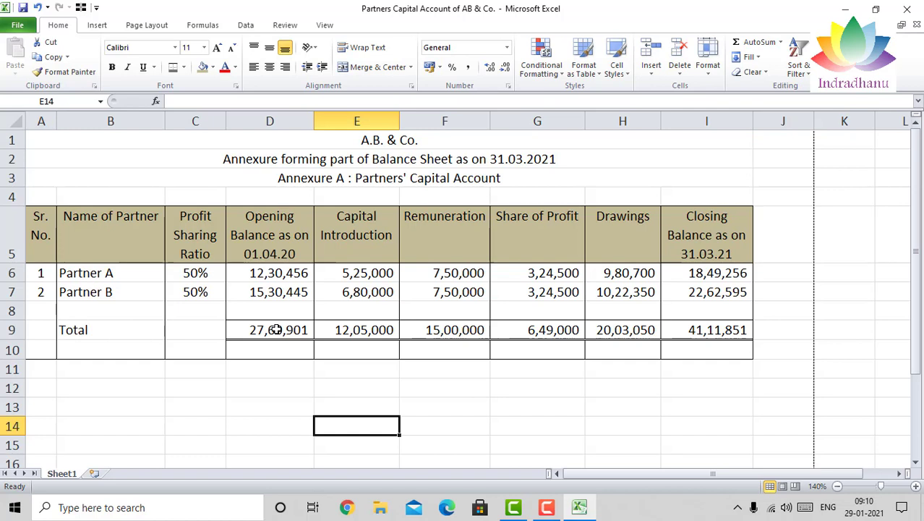
# Check the borders across the Total row and open the print preview to examine the table's page layout
pyautogui.click(362, 329)
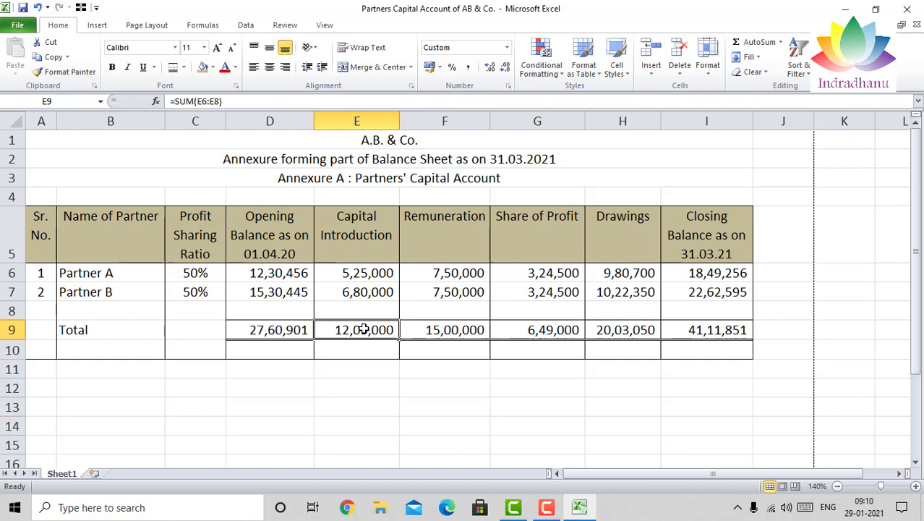
pyautogui.click(722, 332)
pyautogui.press('Left')
pyautogui.press('Left')
pyautogui.press('Left')
pyautogui.press('Left')
pyautogui.press('Left')
pyautogui.press('Left')
pyautogui.press('Left')
pyautogui.press('Left')
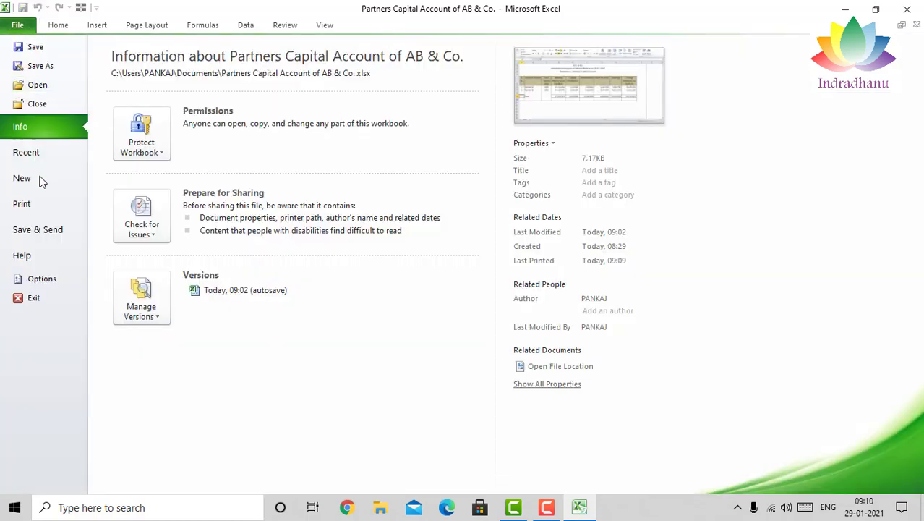
pyautogui.click(49, 210)
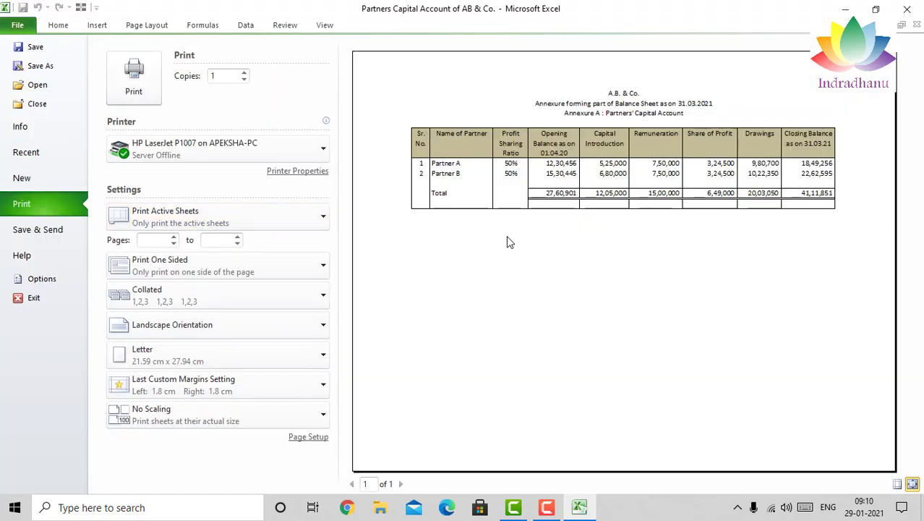